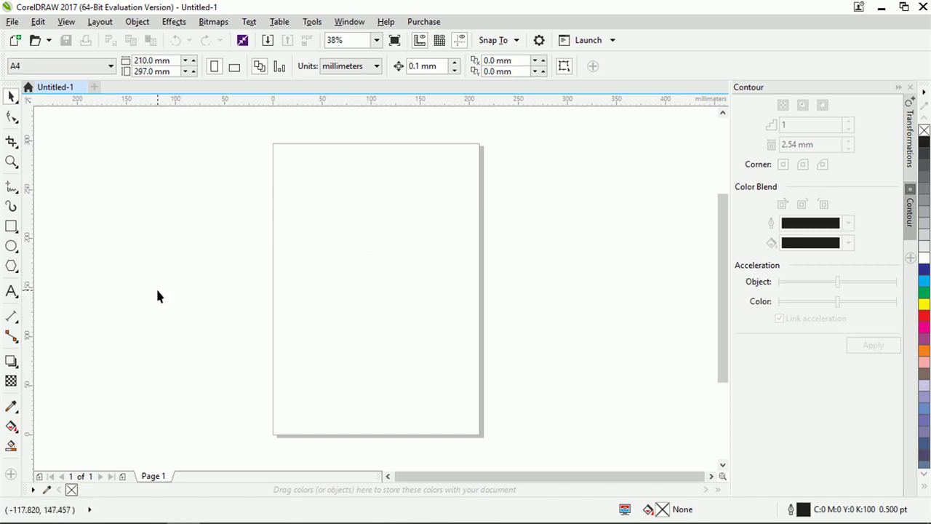
Step: Create a page-sized rectangle and draw a 210 by 148.5 mm rectangle over the page's lower half
double_click(11, 228)
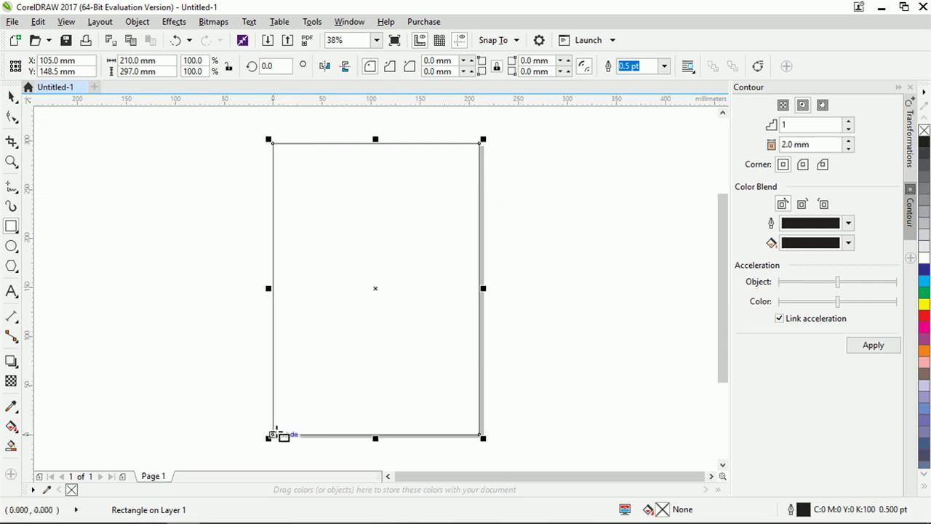
drag(274, 434, 482, 290)
scroll(483, 291, up, 2)
scroll(478, 303, down, 2)
Step: Convert the lower rectangle to curves and lower its upper-left node so that the top edge slopes
right_click(388, 310)
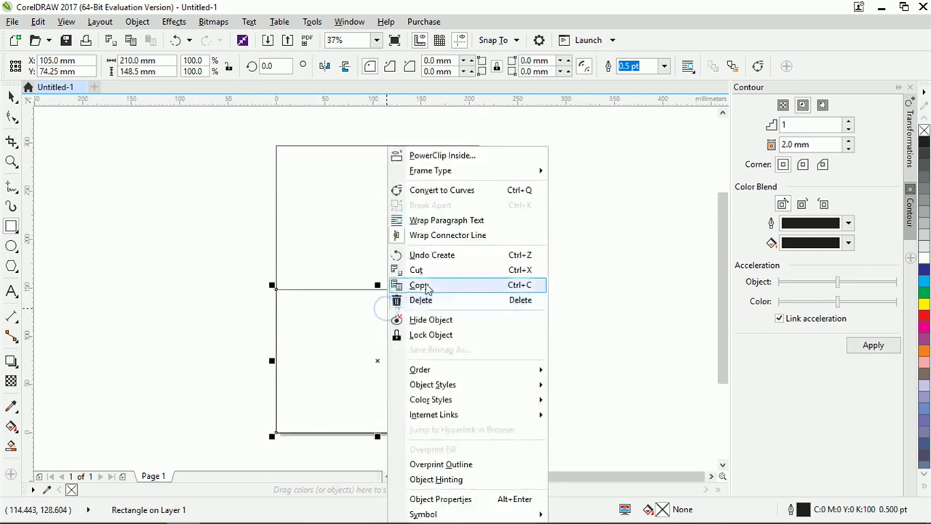
click(494, 191)
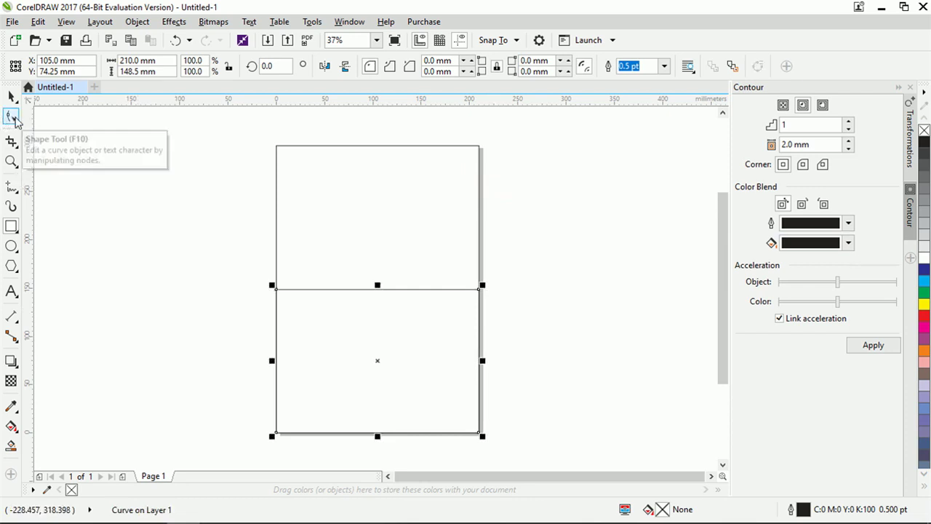
click(12, 116)
drag(276, 290, 278, 313)
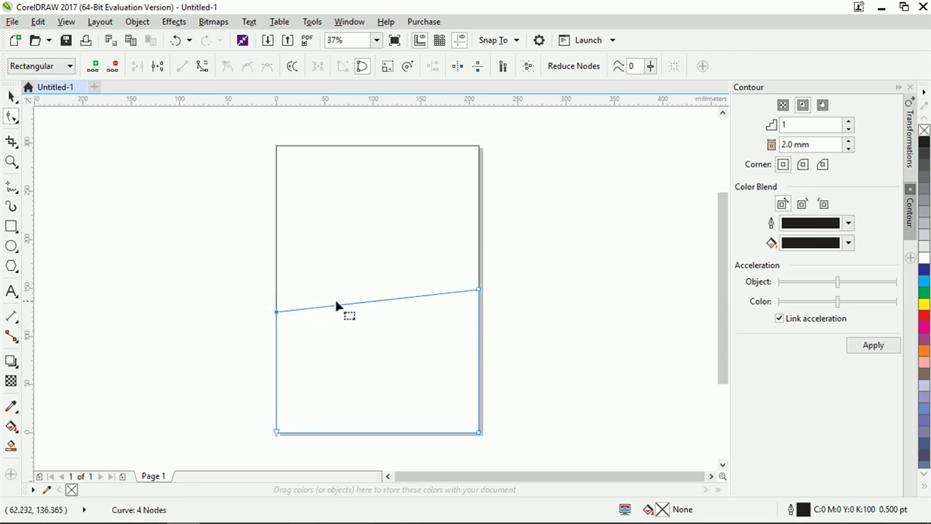
Step: Convert the sloped top edge to a curve and try bending it slightly downward
right_click(381, 307)
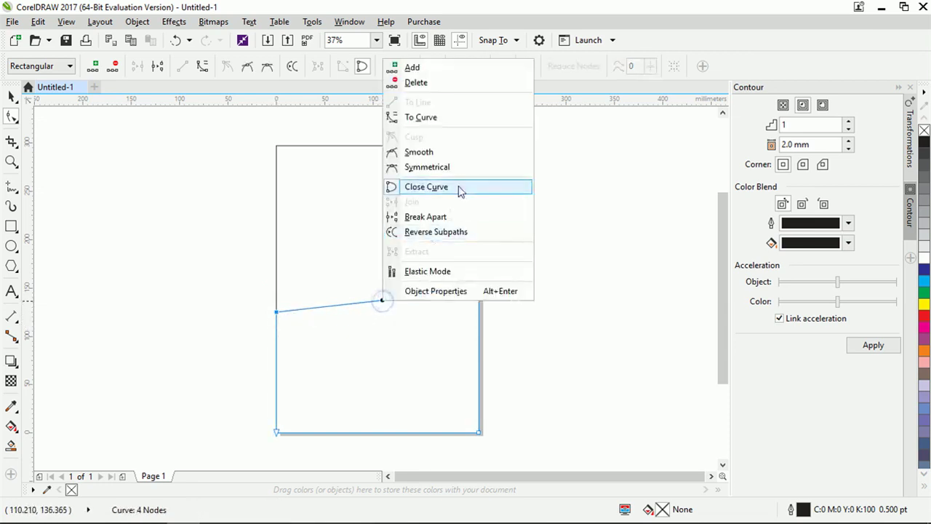
click(459, 119)
click(391, 296)
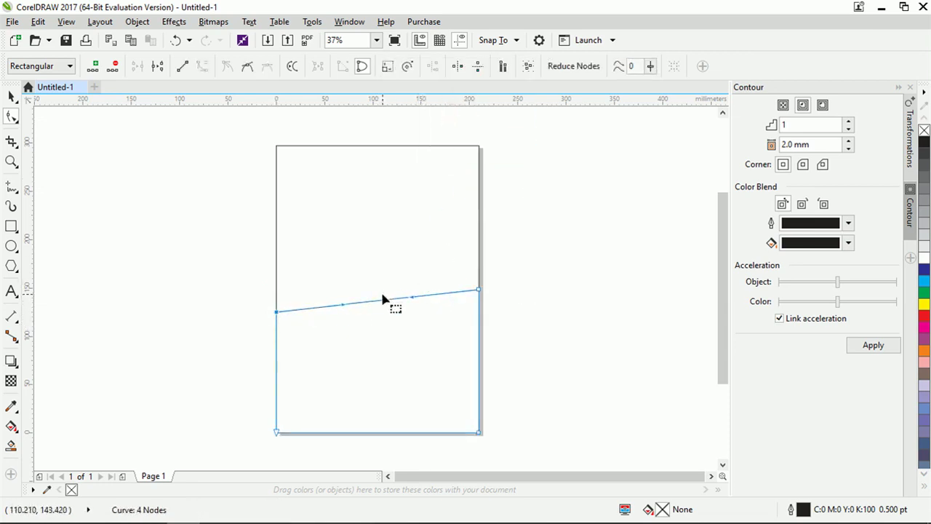
drag(383, 300, 386, 312)
key(ctrl+z)
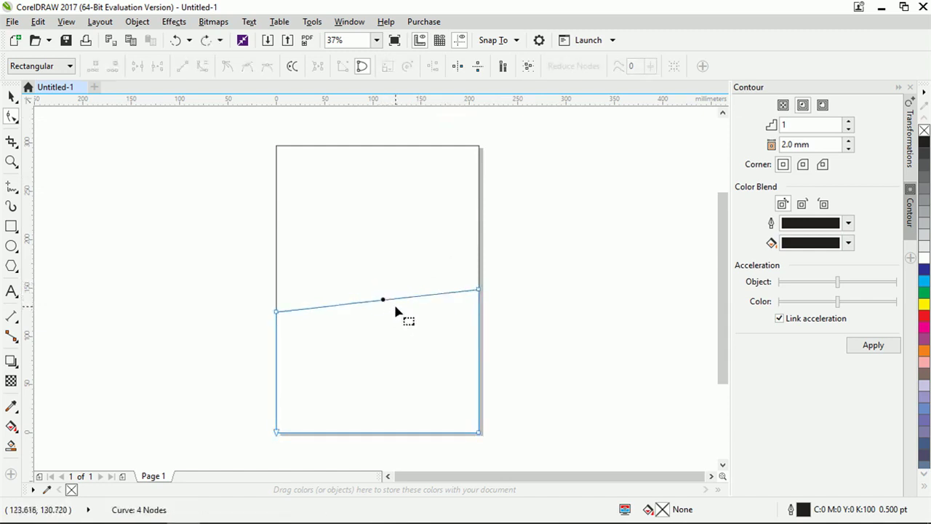
Step: Try raising the right end node of the sloped top edge
scroll(393, 302, up, 3)
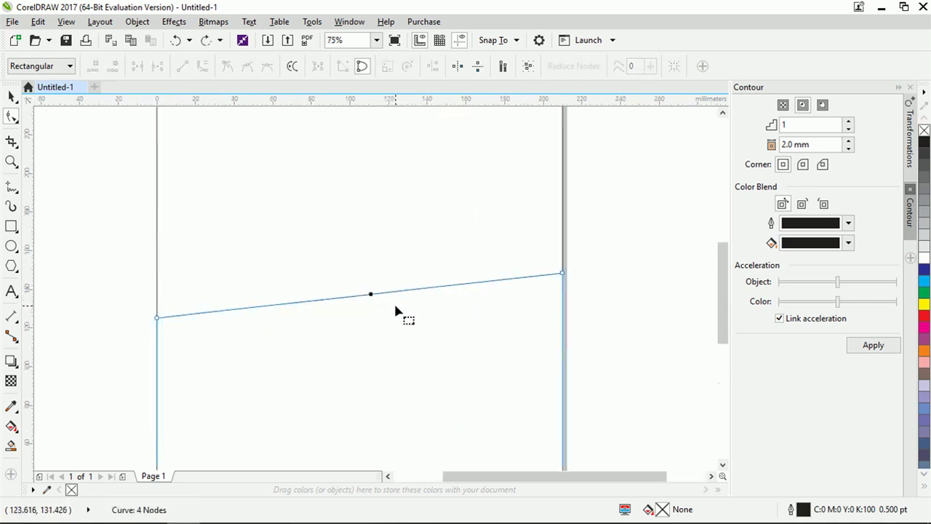
click(563, 276)
drag(563, 276, 566, 251)
key(ctrl+z)
Step: Select both end nodes of the sloped edge and bend the edge upward into an arch
click(156, 320)
scroll(322, 276, down, 3)
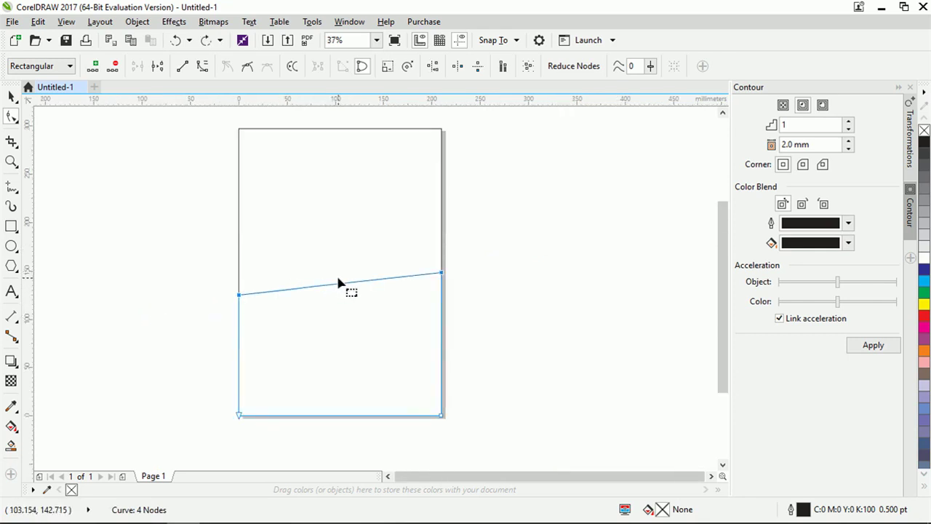
scroll(339, 283, up, 3)
drag(349, 292, 337, 234)
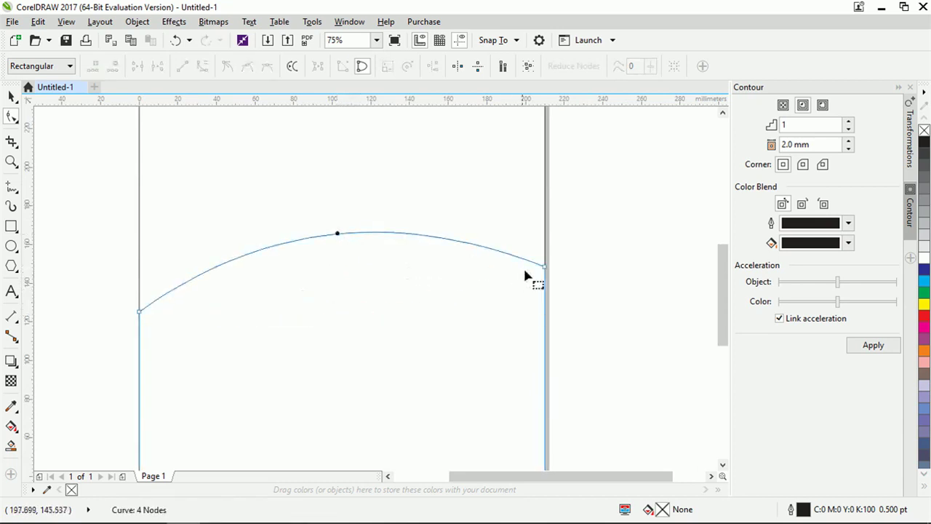
Step: Raise the arched edge's right node to about 177 mm and convert the edge to a straight line
click(543, 268)
drag(543, 268, 544, 211)
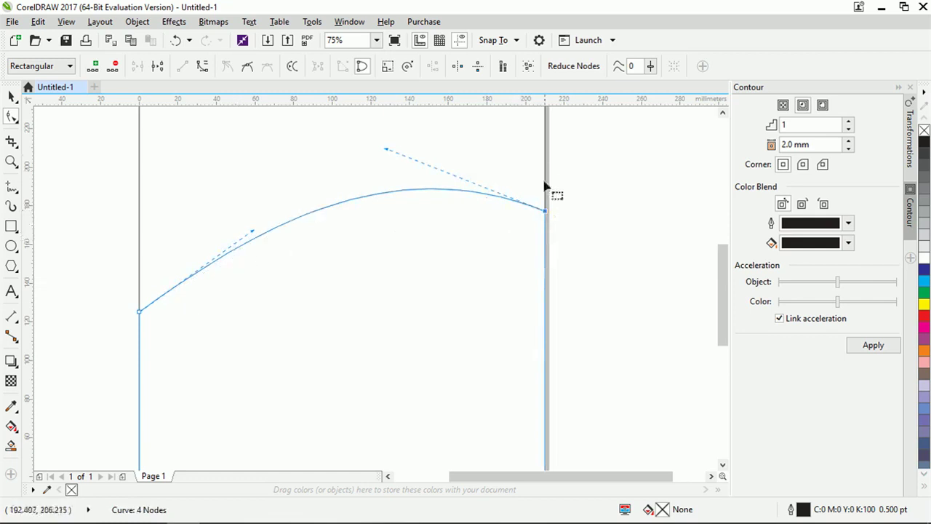
scroll(532, 216, down, 2)
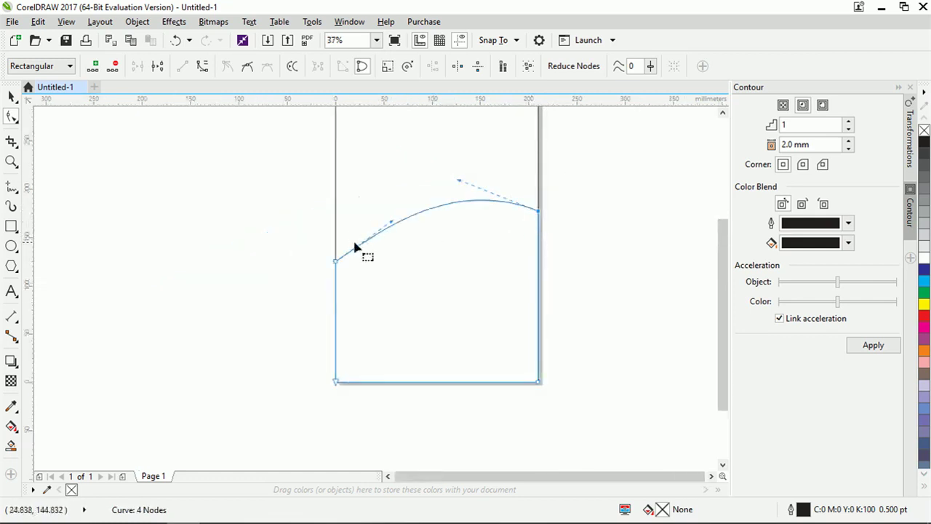
scroll(499, 225, up, 2)
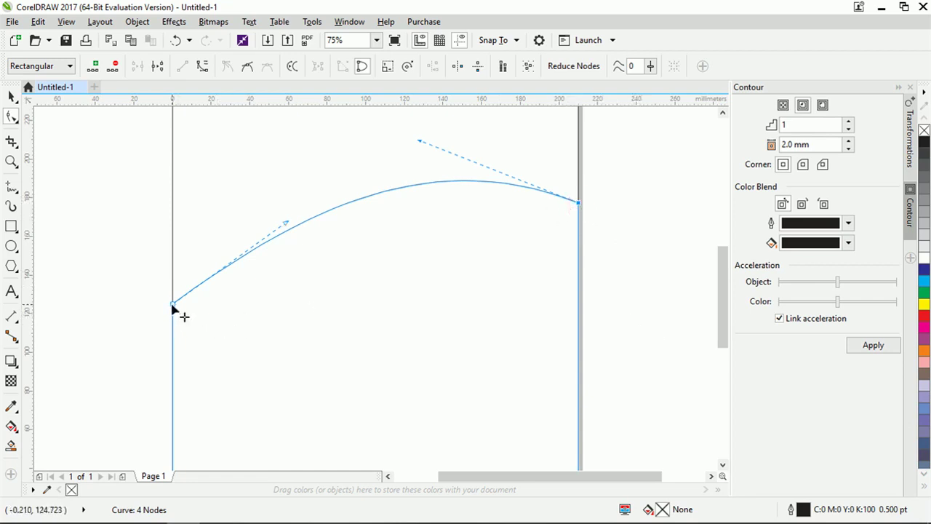
click(184, 67)
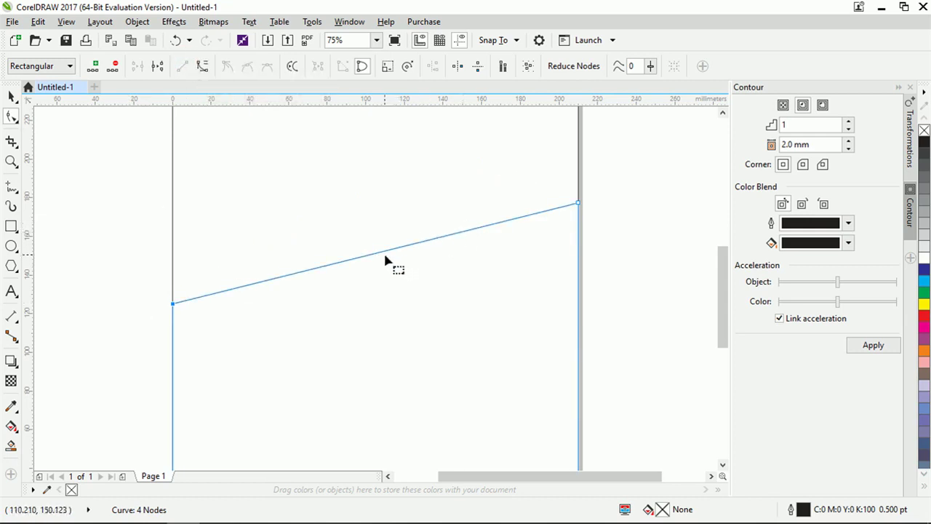
Step: Move both end nodes of the sloped top edge down together by about 11 mm, keeping the slope
mouse_move(385, 255)
mouse_down()
mouse_move(385, 235)
mouse_move(392, 249)
mouse_up()
right_click(384, 252)
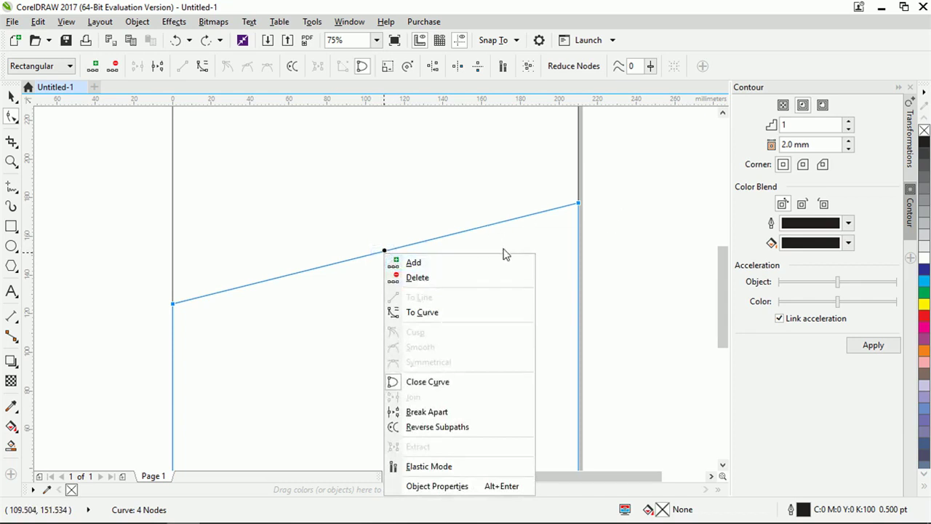
click(588, 210)
scroll(465, 256, down, 2)
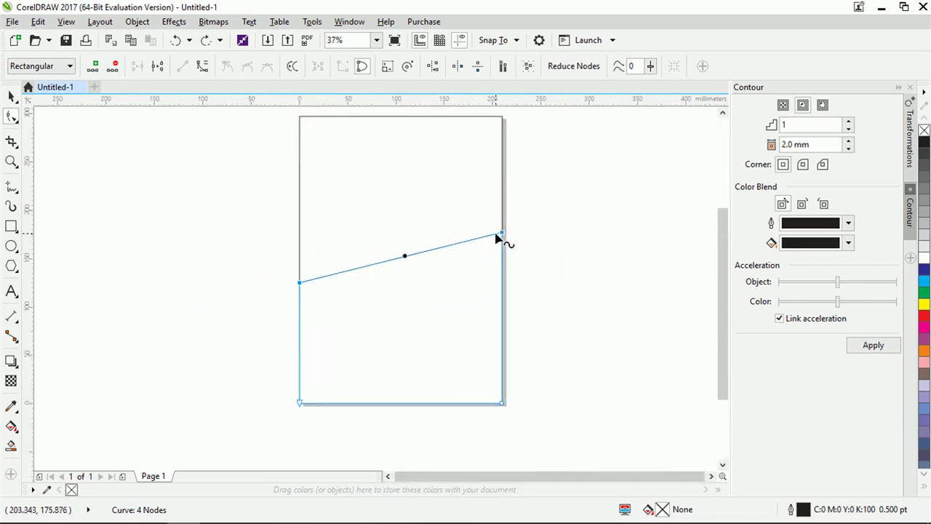
scroll(496, 237, up, 2)
scroll(458, 251, down, 2)
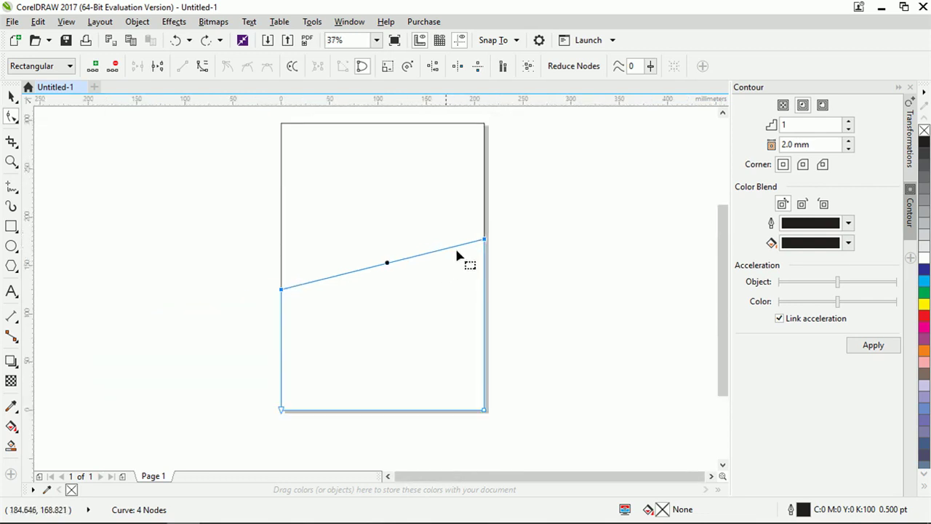
mouse_move(387, 263)
mouse_down()
mouse_move(395, 272)
mouse_move(364, 276)
mouse_move(441, 272)
mouse_move(382, 279)
mouse_move(395, 298)
mouse_move(385, 291)
mouse_move(388, 274)
mouse_up()
click(11, 96)
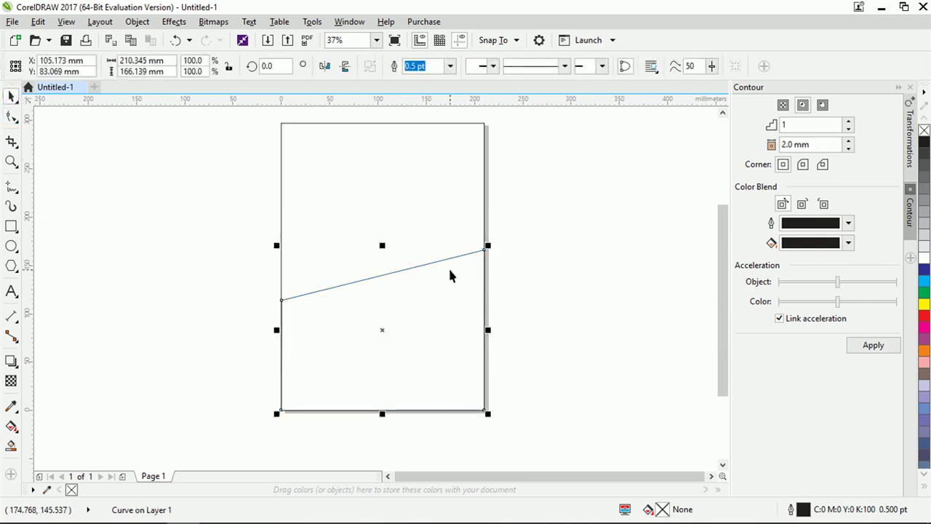
Step: Draw a second rectangle of about 210 by 133.5 mm from the page's lower-left corner and convert it to curves
click(11, 227)
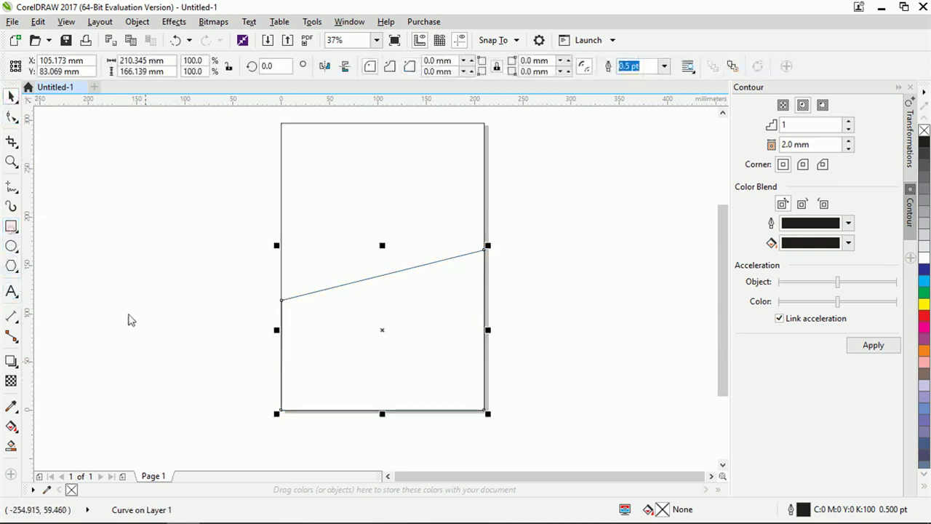
drag(280, 411, 484, 282)
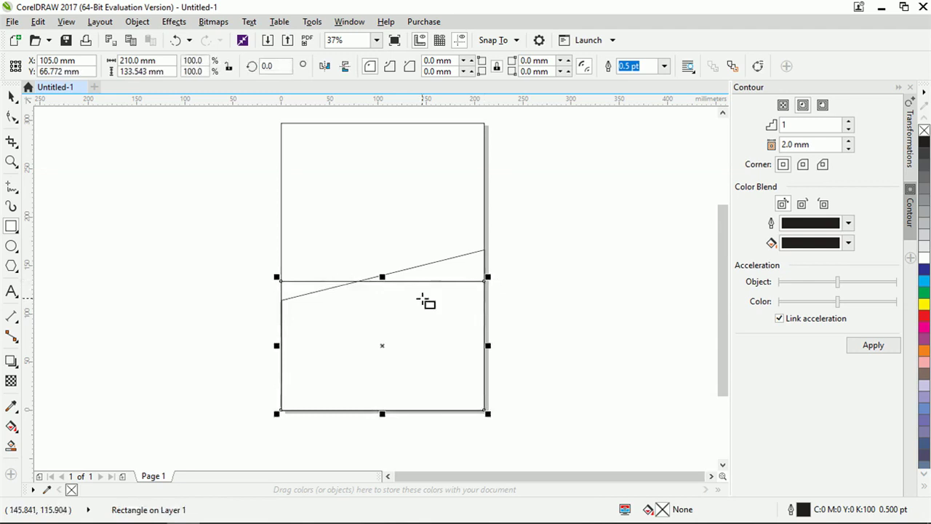
right_click(420, 299)
click(471, 190)
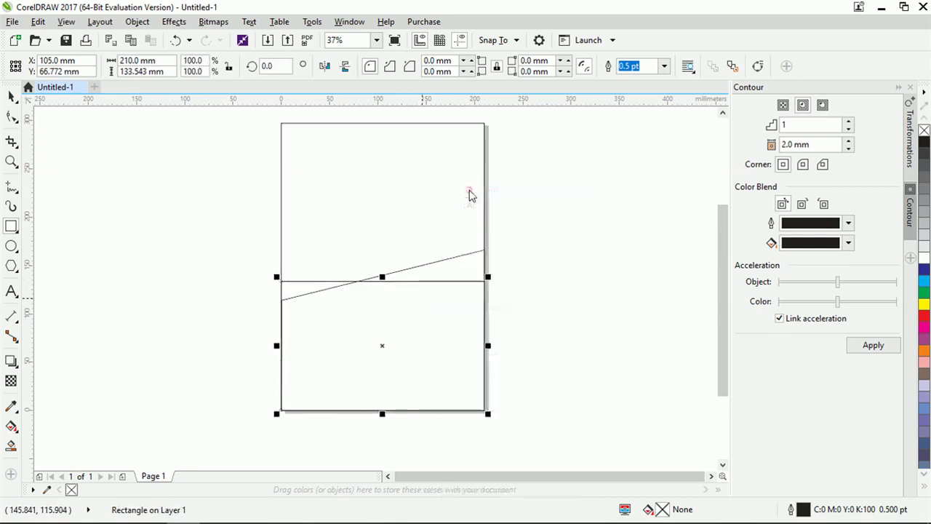
Step: Slope the second shape's top edge down to the right, with its left node at about 144 mm and right node at about 110 mm
click(11, 116)
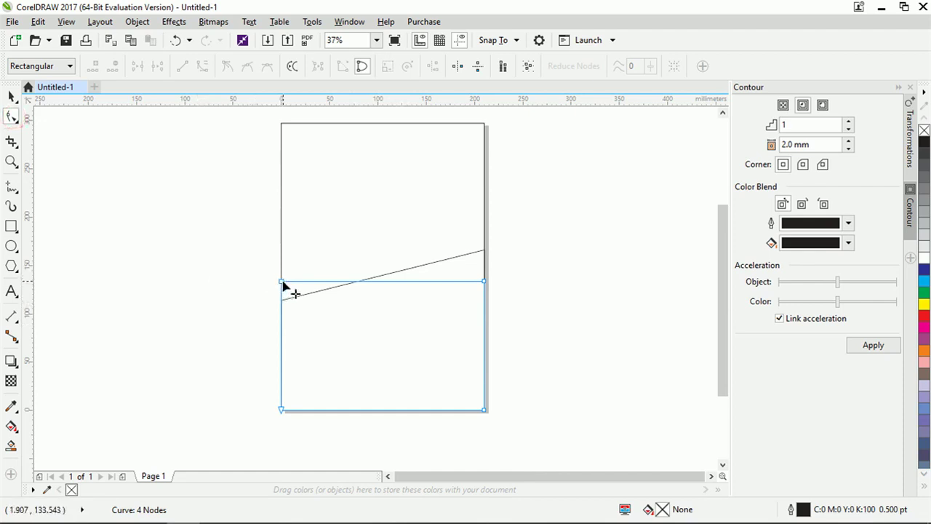
drag(283, 281, 284, 264)
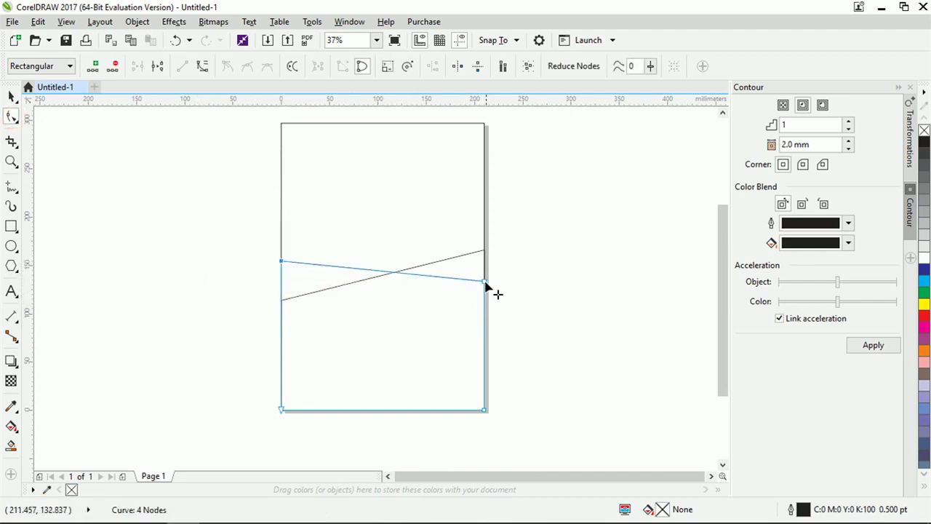
drag(485, 283, 484, 294)
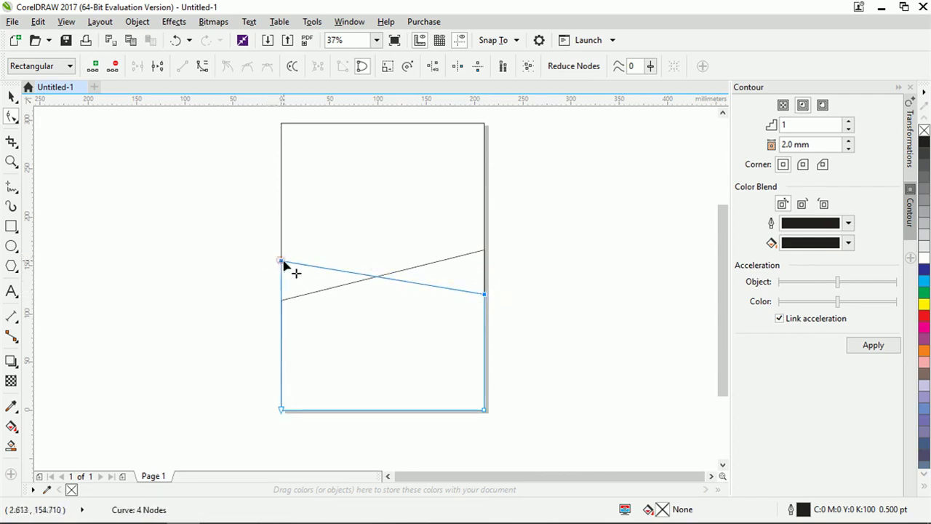
drag(283, 263, 283, 272)
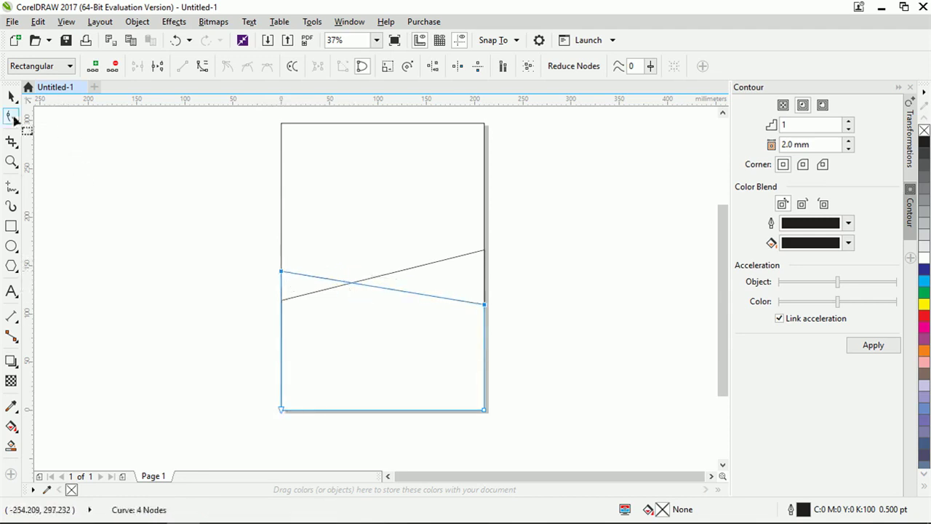
Step: Draw a strip of about 210 by 16.4 mm along the bottom edge of the page
click(12, 226)
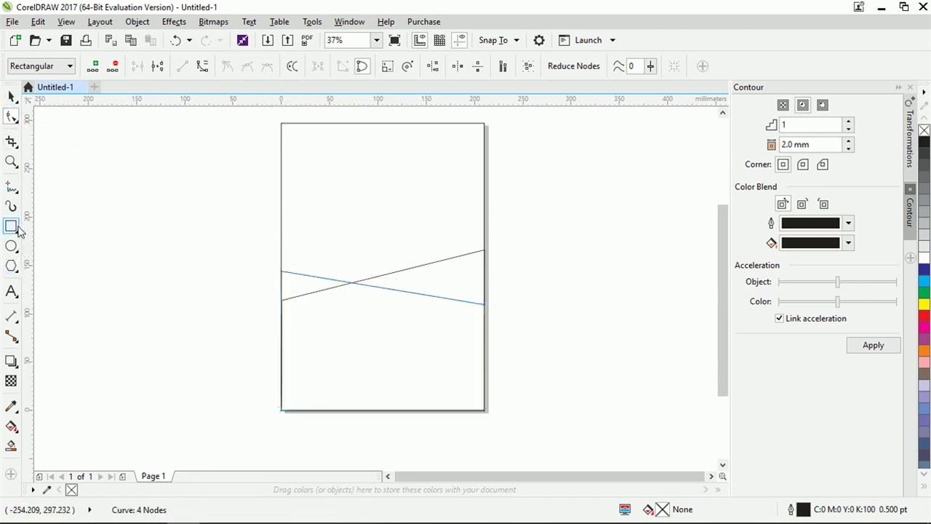
drag(280, 412, 484, 394)
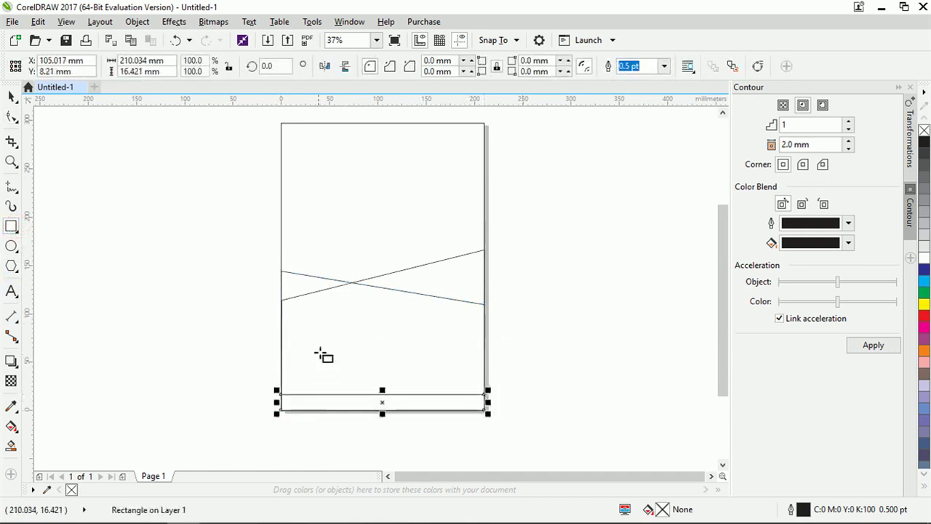
click(10, 97)
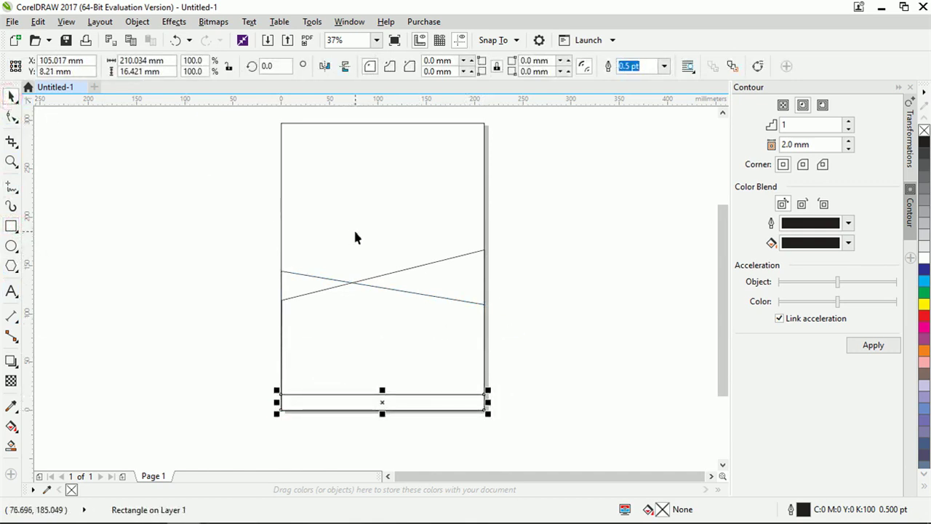
Step: Trim the right-rising shape with the right-falling shape that crosses it
scroll(386, 275, up, 2)
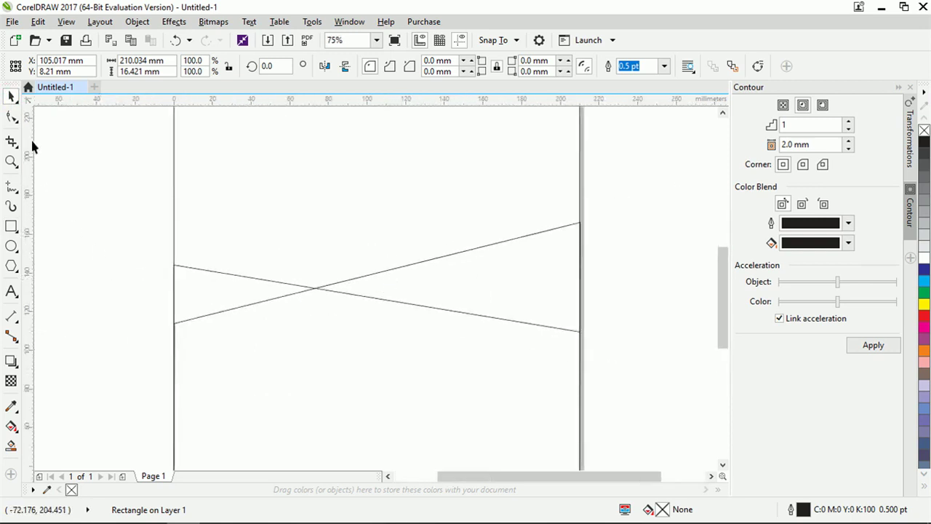
click(16, 100)
click(249, 278)
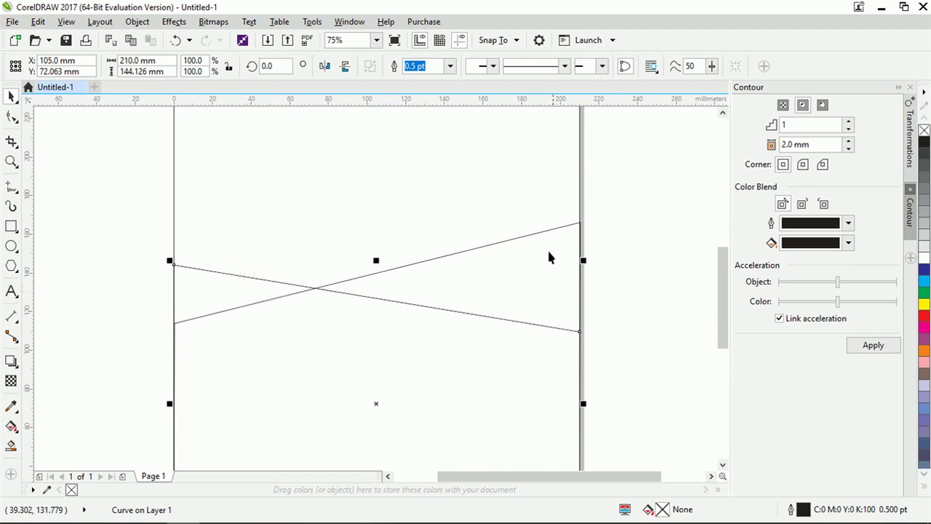
shift+click(571, 226)
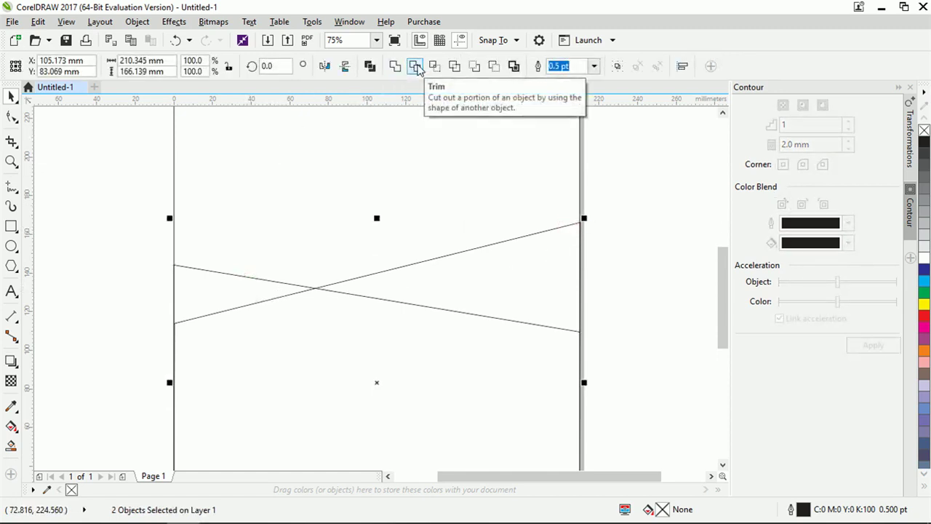
click(417, 67)
Step: Move the trimmed shape up by about 3.4 mm to leave a narrow gap above the lower shape's sloped edge
scroll(478, 208, down, 5)
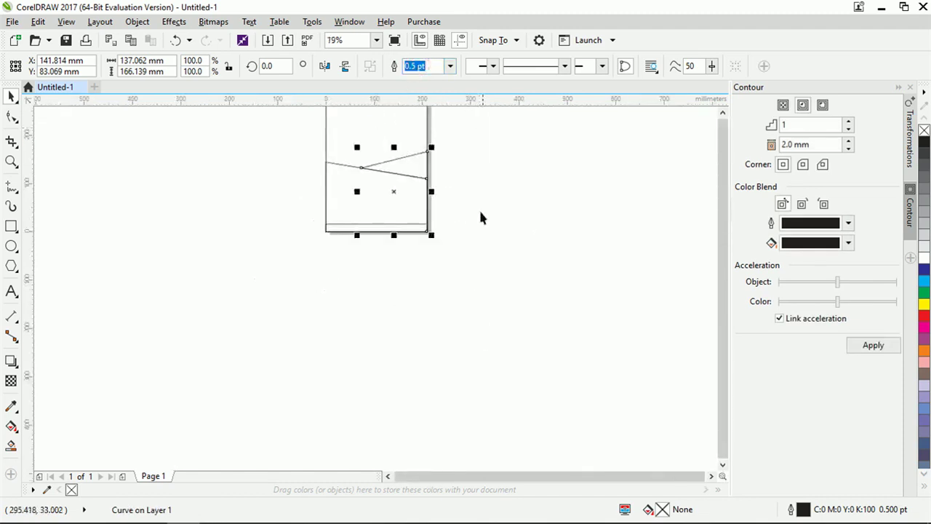
click(481, 208)
scroll(413, 220, up, 5)
click(413, 221)
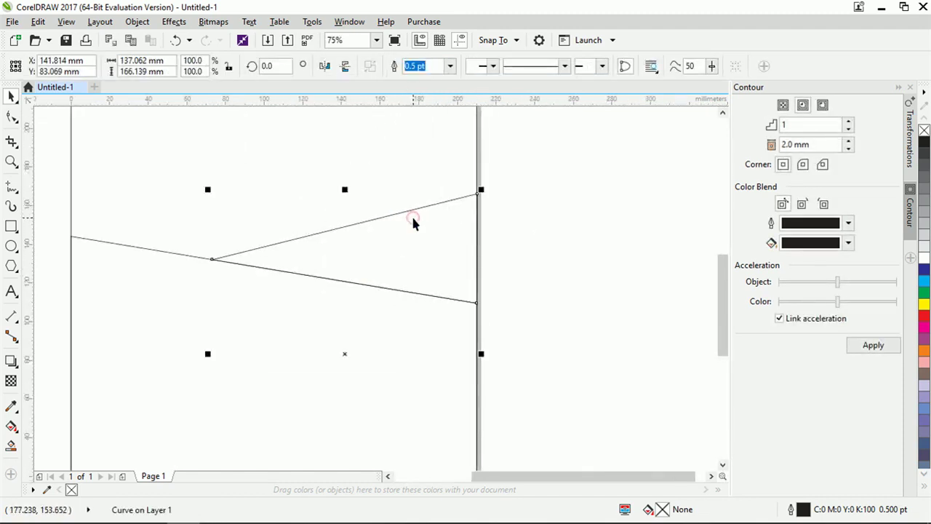
drag(412, 217, 413, 216)
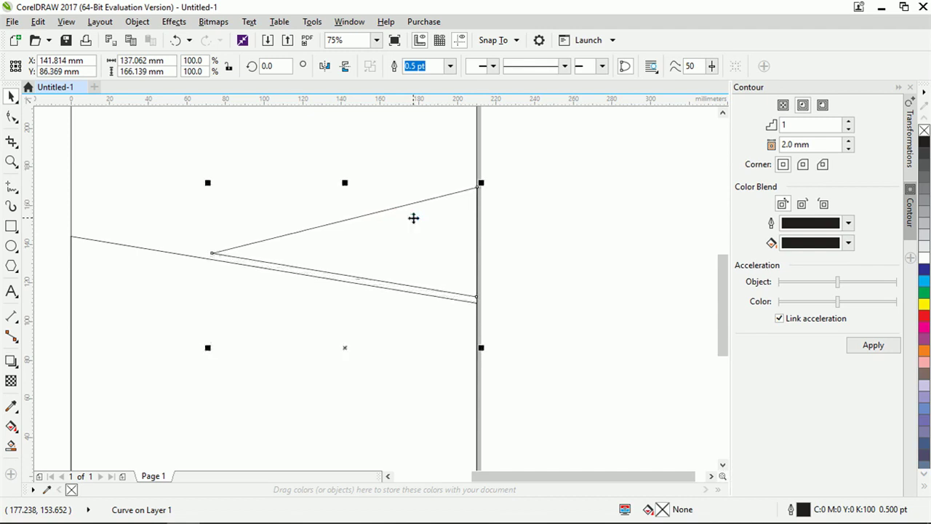
scroll(409, 226, down, 2)
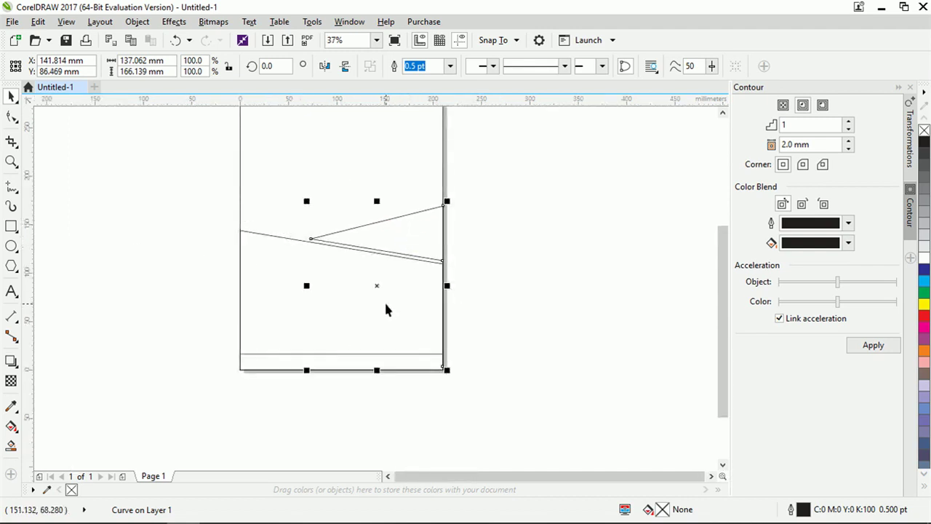
Step: Fill the full-page background rectangle with white
click(490, 286)
scroll(445, 313, down, 2)
scroll(417, 239, up, 2)
click(418, 197)
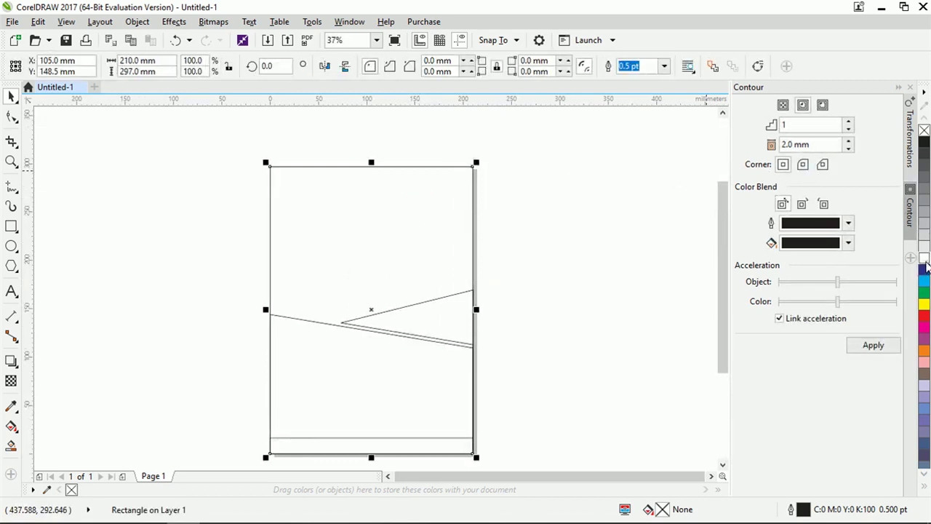
Step: Fill the trimmed wedge above the lower shape's sloped edge with magenta (C:0 M:100 Y:0 K:0)
click(413, 315)
click(532, 329)
click(447, 333)
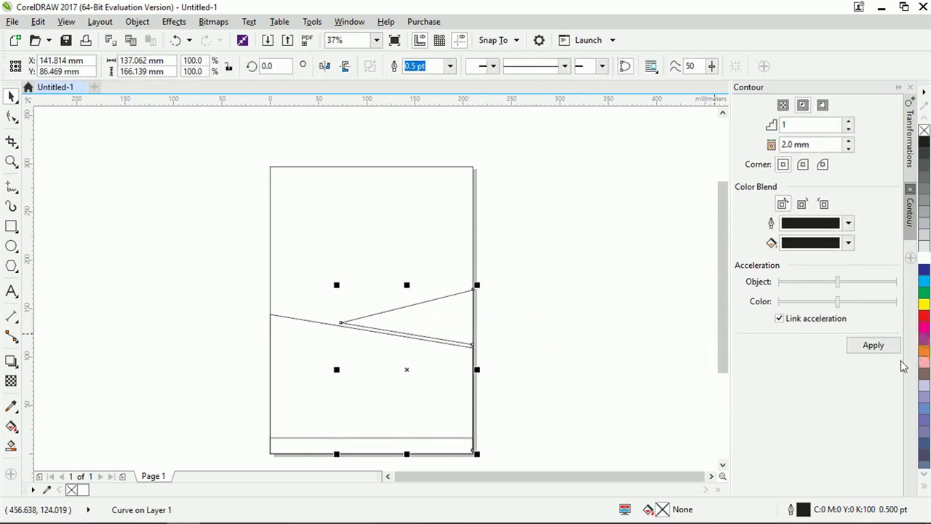
click(924, 328)
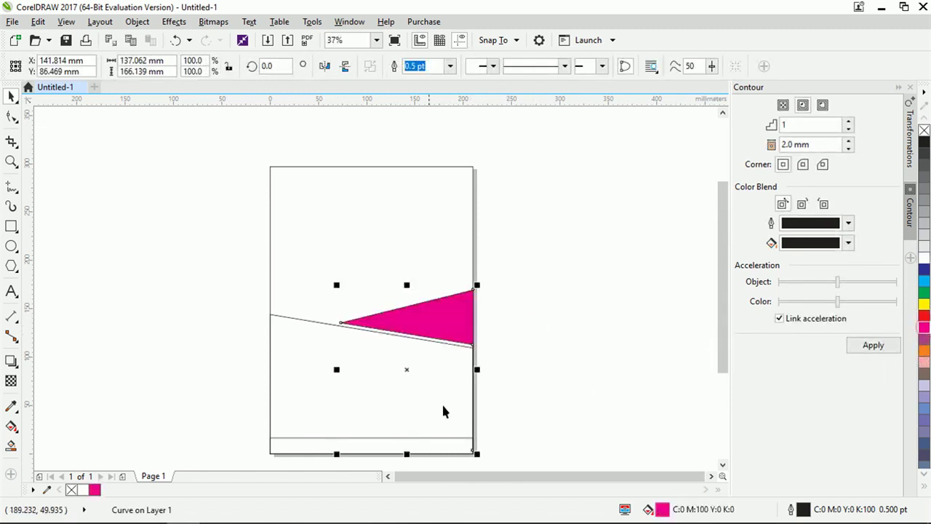
Step: Fill the large lower shape with green (C:100 M:0 Y:100 K:0) and the strip along the page's bottom edge with white
click(418, 397)
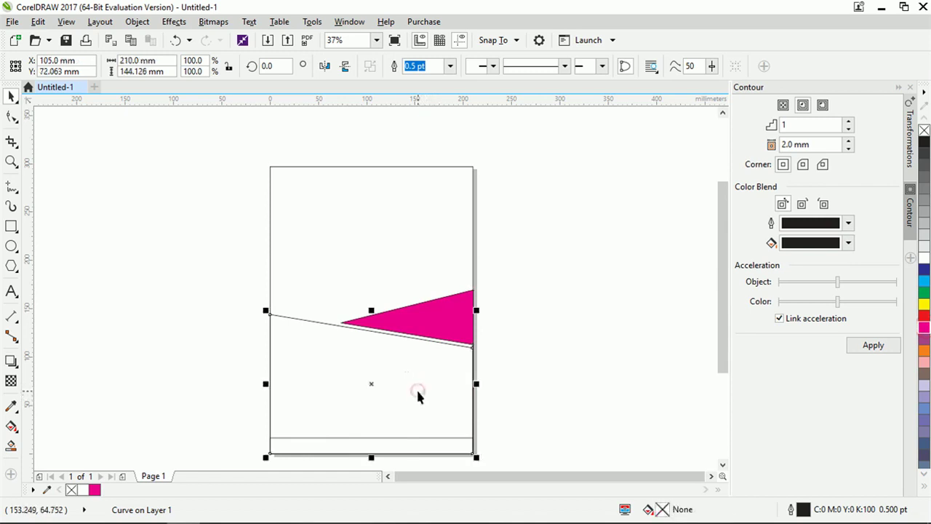
click(925, 315)
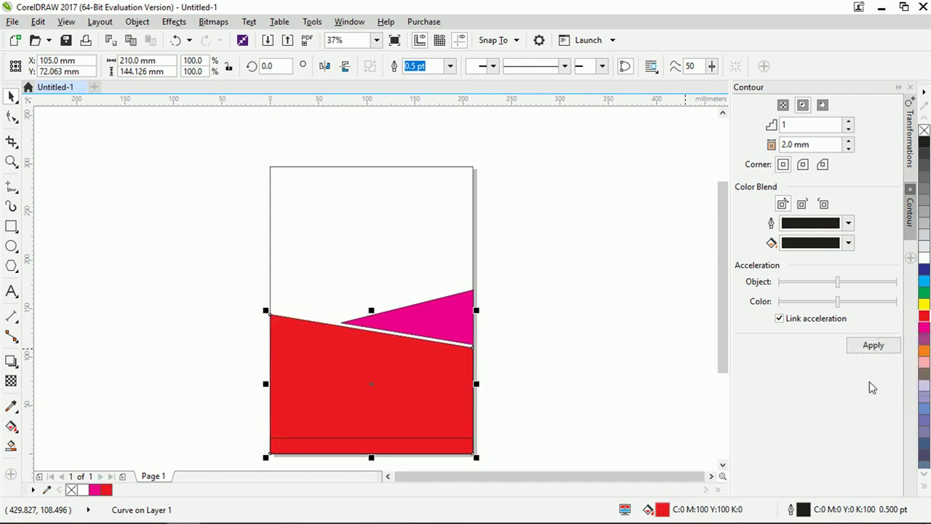
click(924, 294)
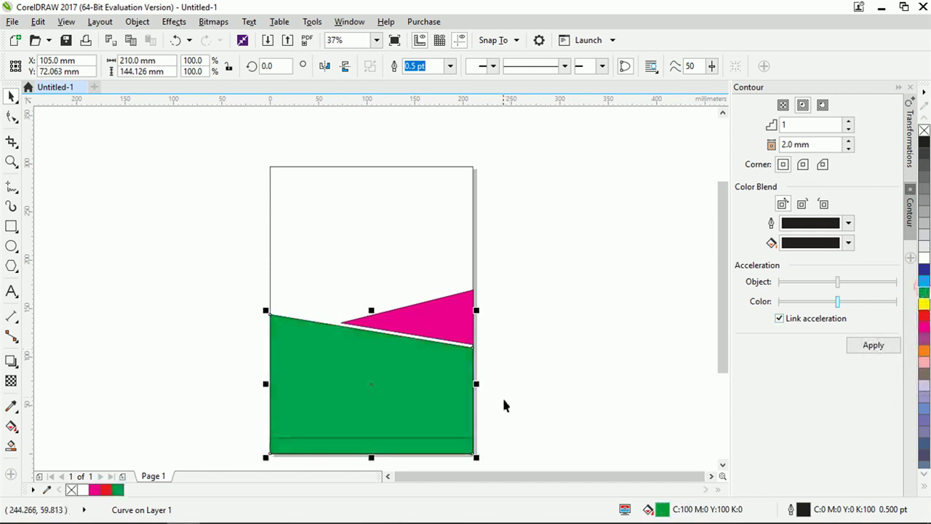
click(456, 447)
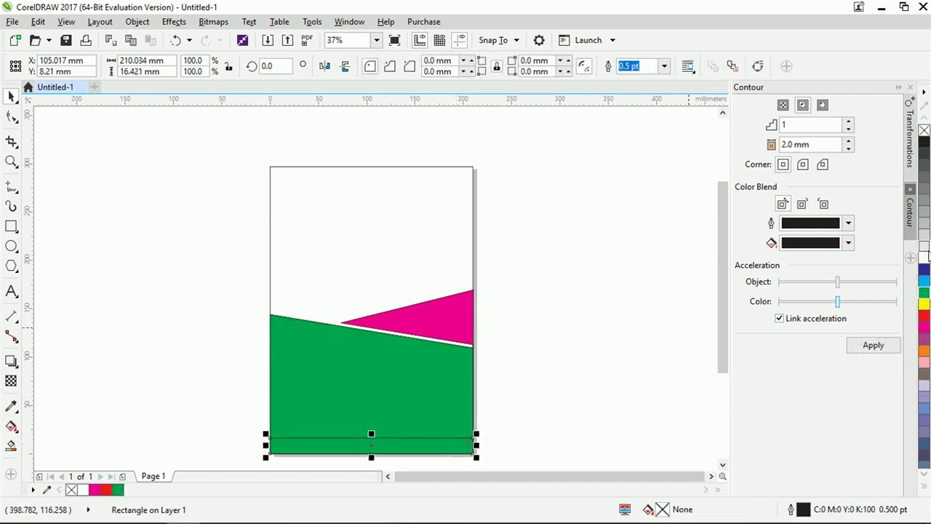
click(510, 354)
Step: Remove the outlines from all four objects on the page
scroll(397, 276, down, 2)
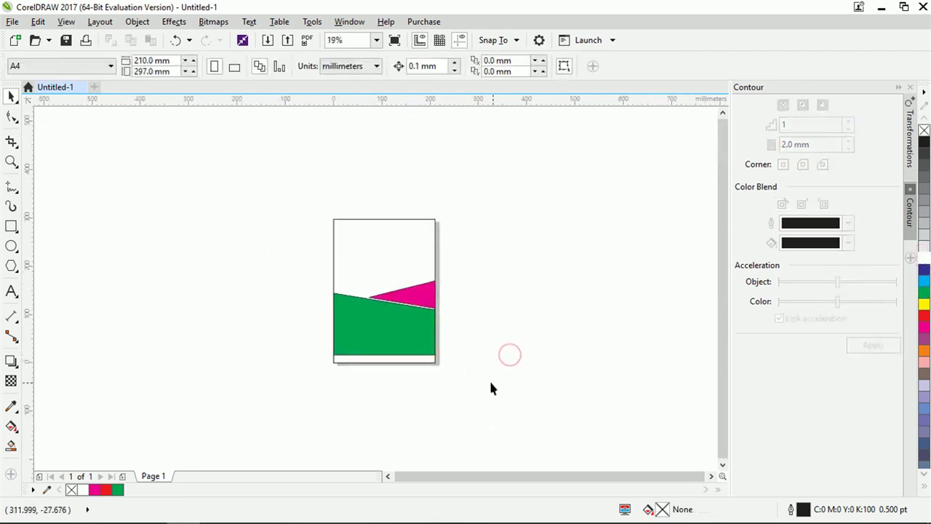
drag(500, 397, 308, 194)
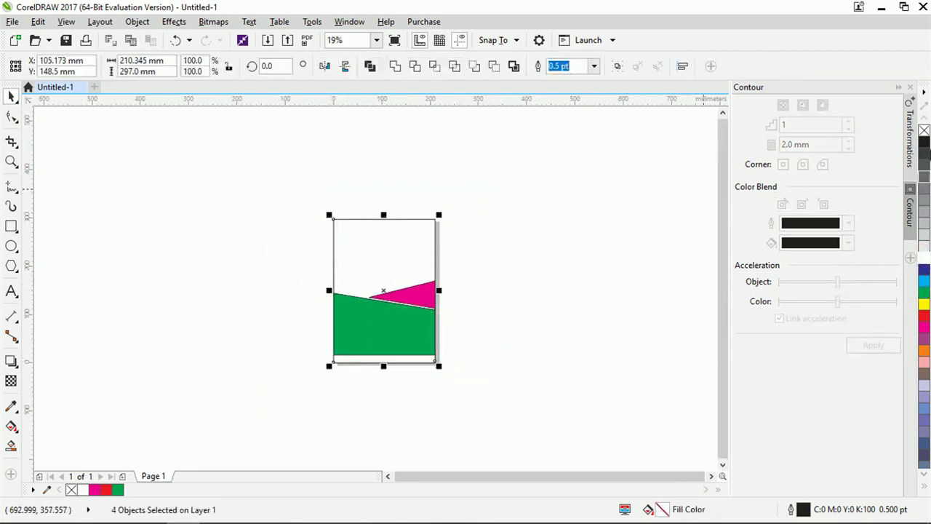
right_click(924, 131)
click(535, 272)
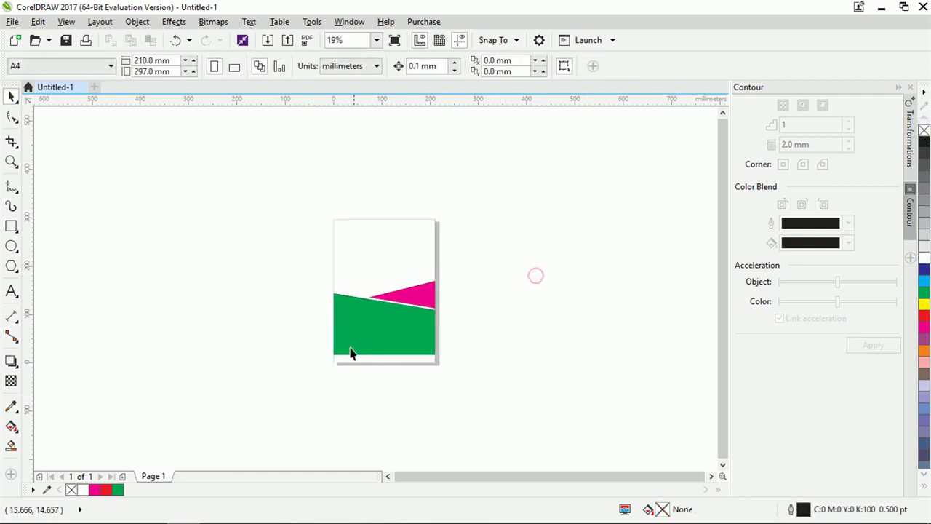
Step: Add the artistic text "Hadirilah" in the upper part of the page
scroll(419, 291, up, 2)
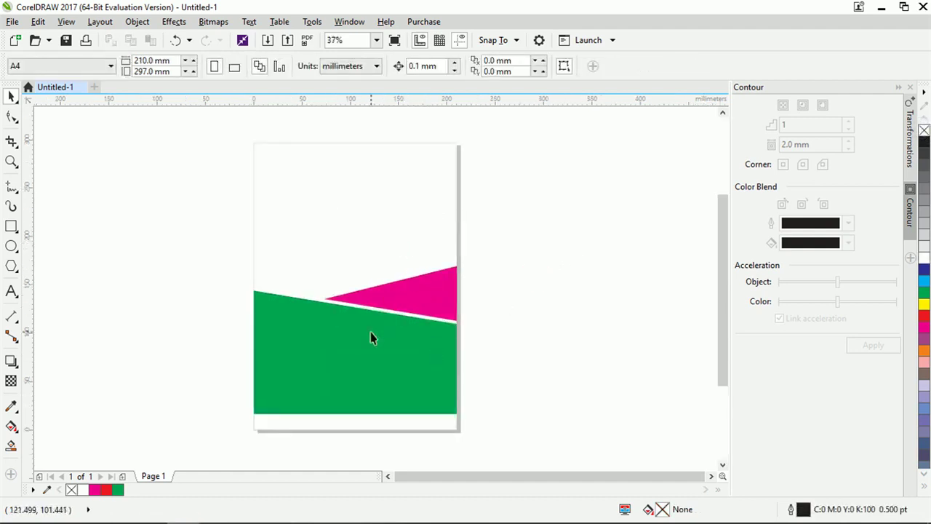
click(9, 291)
click(356, 179)
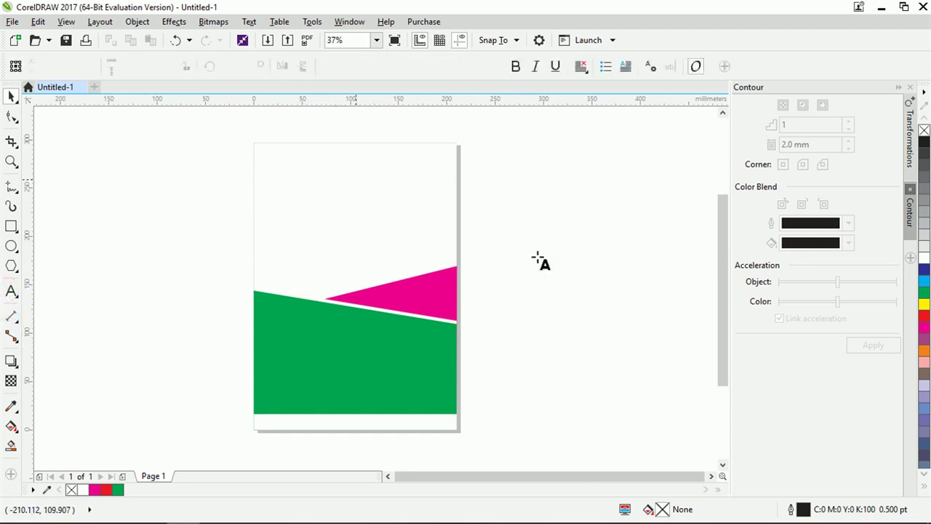
text(Hadiri)
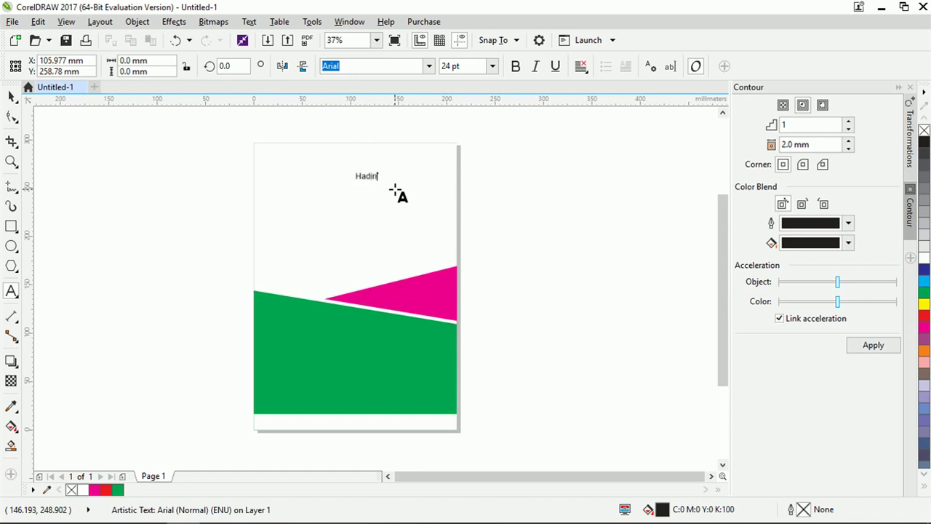
text(lah)
key(Escape)
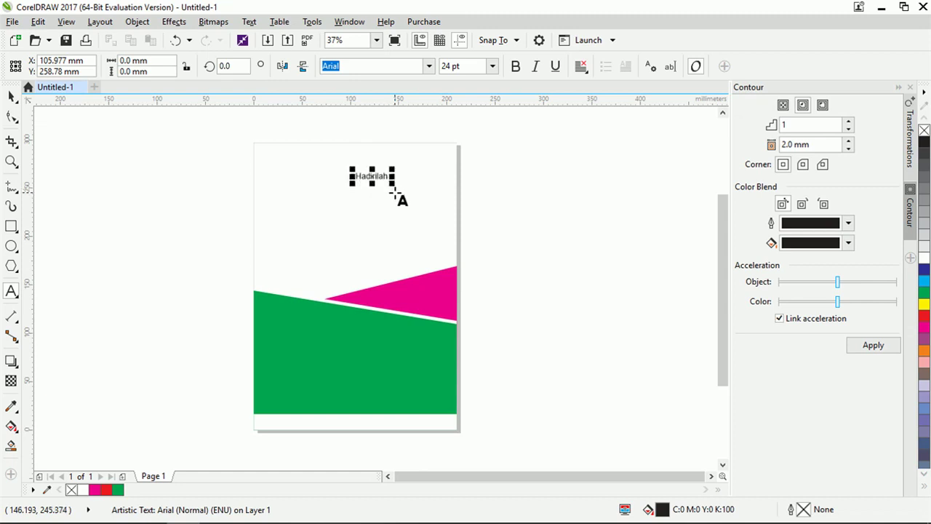
Step: Set the font of the "Hadirilah" text to Corbel Bold
click(9, 98)
click(429, 67)
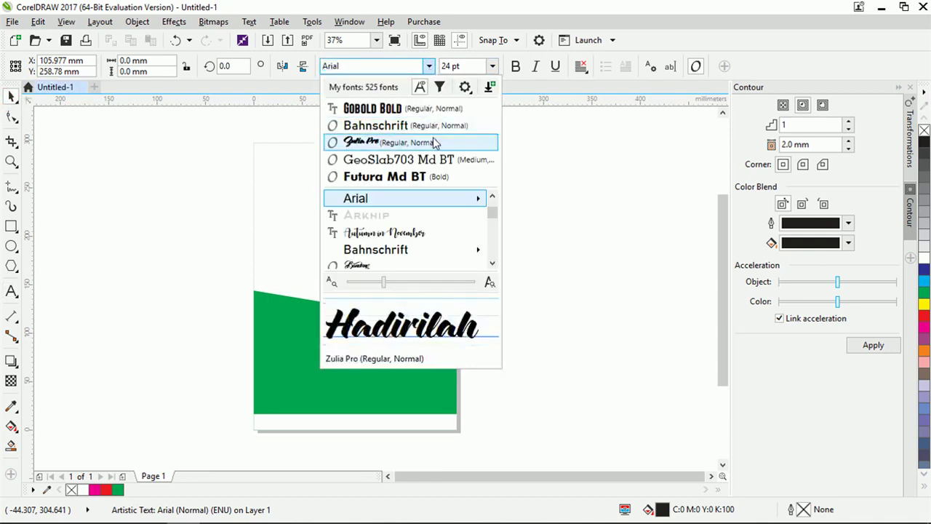
scroll(437, 214, down, 5)
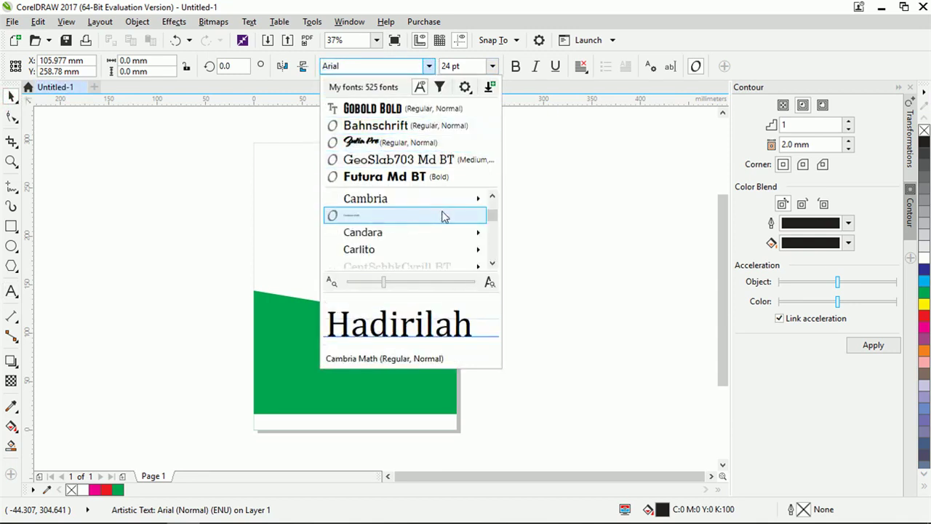
scroll(429, 213, down, 2)
scroll(427, 214, up, 1)
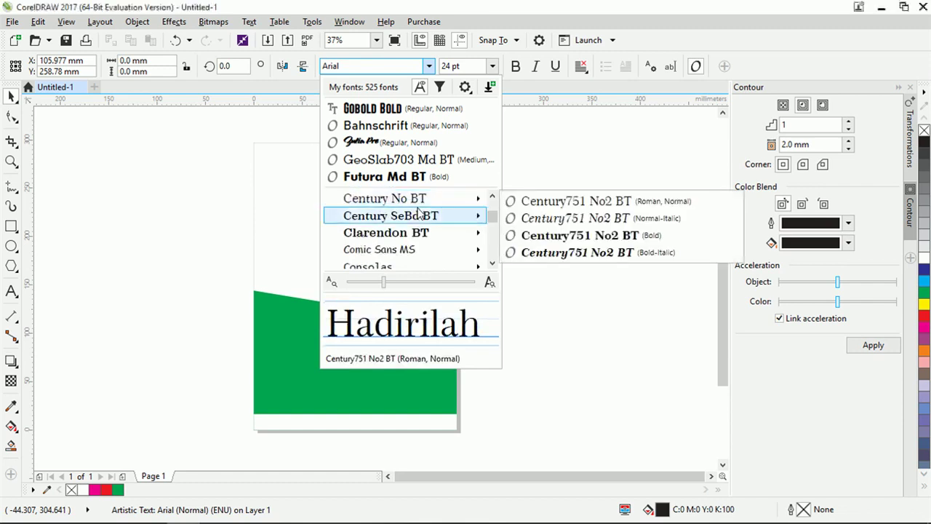
scroll(422, 214, up, 1)
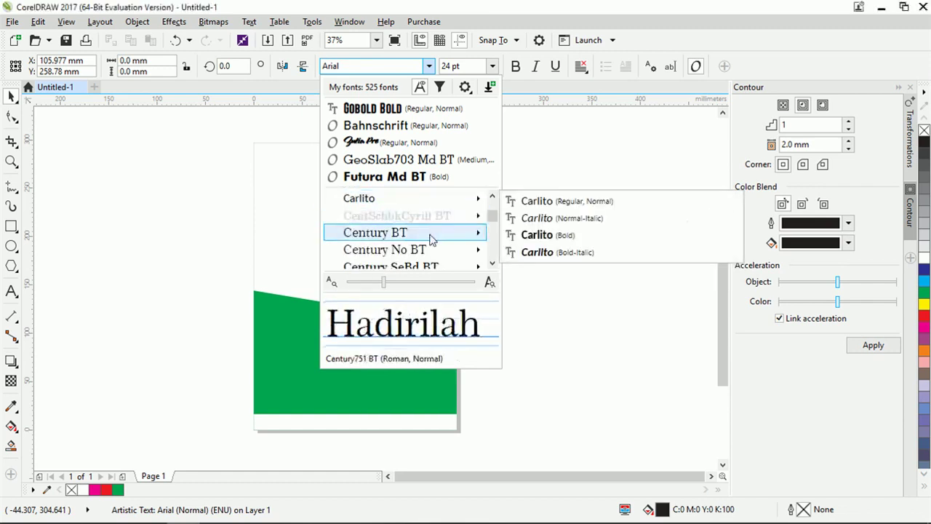
mouse_move(431, 240)
scroll(430, 240, down, 3)
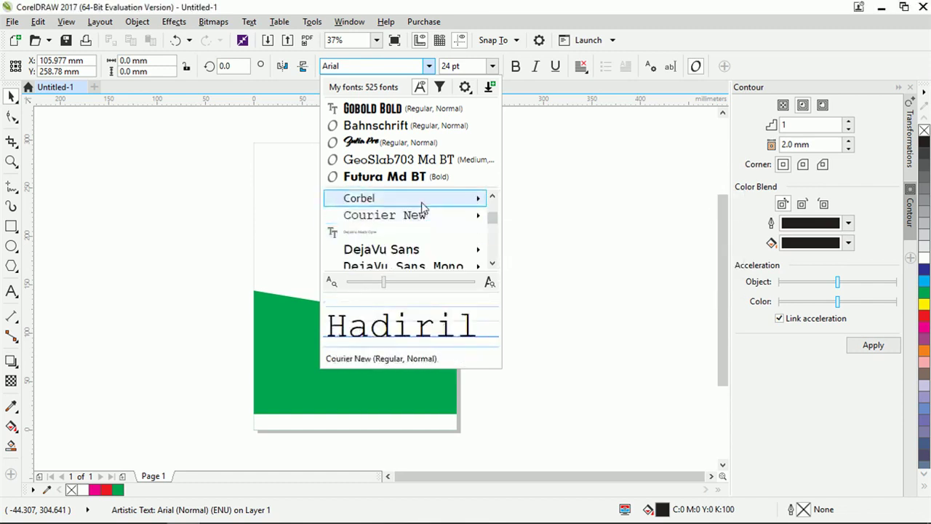
mouse_move(421, 200)
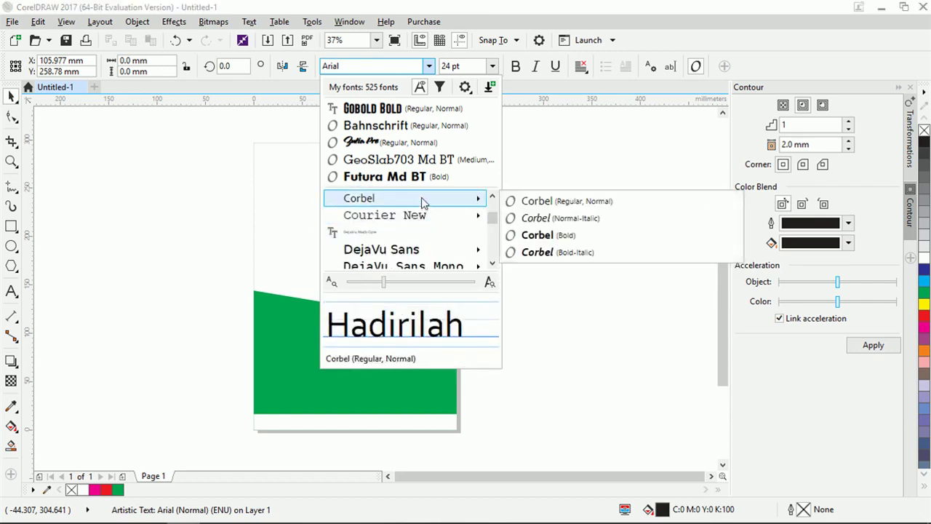
click(544, 237)
Step: Enlarge the "Hadirilah" text to about 46.7 pt at the page's upper right and tighten its letter spacing to about 58 mm overall width
scroll(405, 194, up, 2)
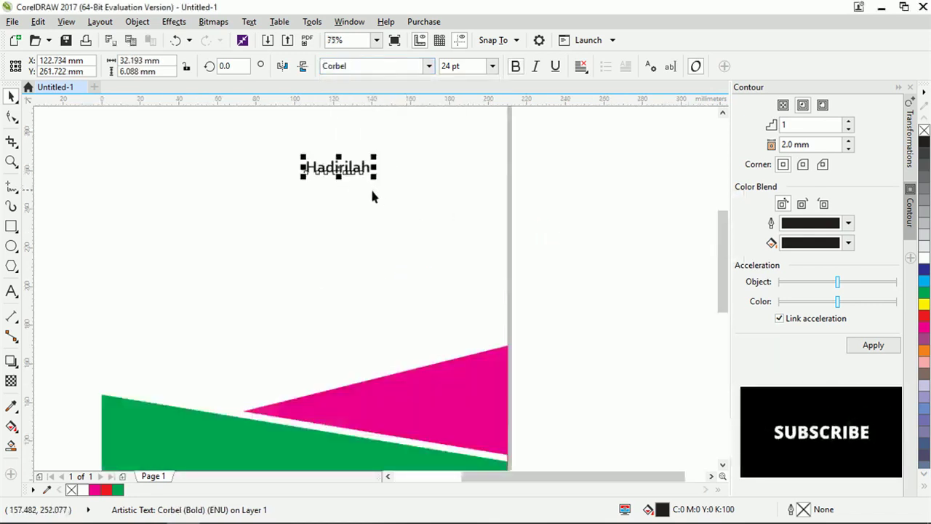
scroll(372, 192, down, 2)
mouse_move(350, 179)
mouse_down()
mouse_move(418, 165)
mouse_move(362, 188)
mouse_up()
click(11, 116)
scroll(442, 153, up, 2)
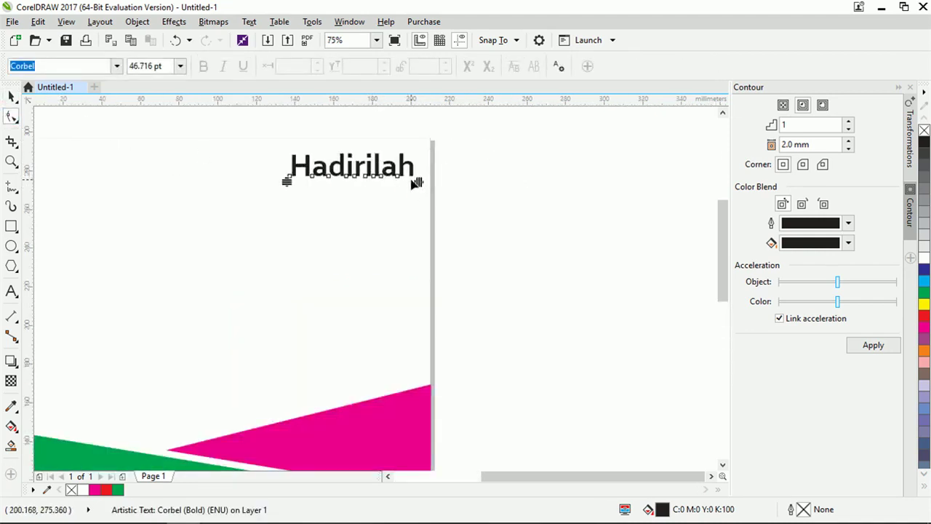
mouse_move(420, 182)
mouse_down()
mouse_move(397, 184)
mouse_move(406, 185)
mouse_up()
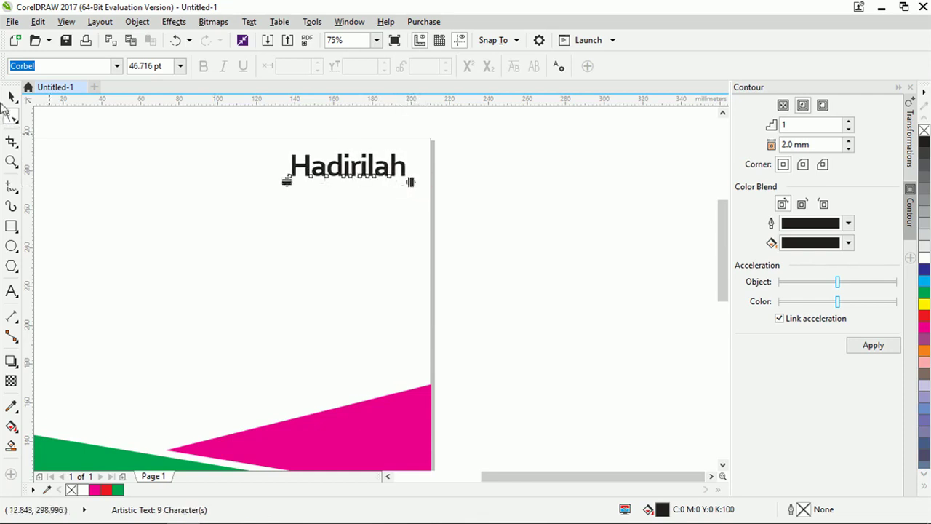
click(11, 97)
Step: Replace the heading's text with "HADIRILAH" in capitals
scroll(399, 171, up, 1)
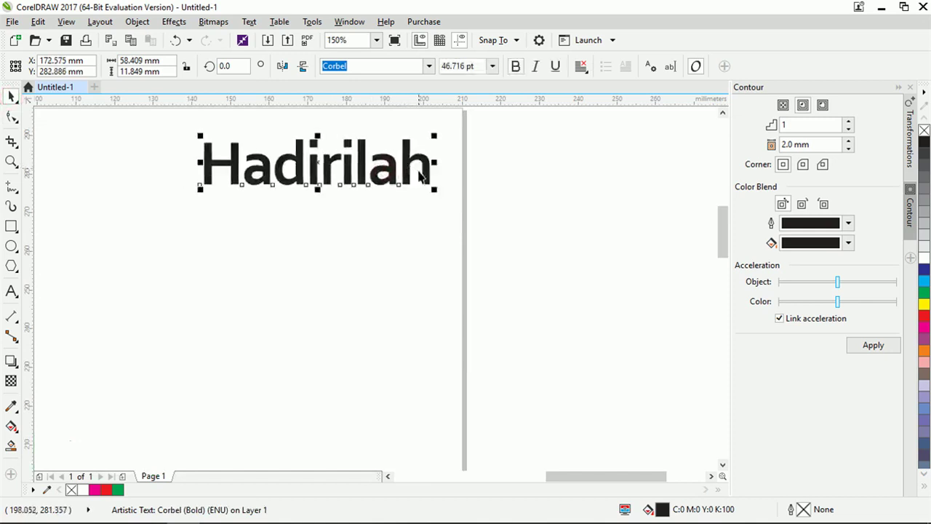
scroll(412, 175, down, 2)
scroll(412, 174, up, 1)
double_click(412, 171)
double_click(412, 171)
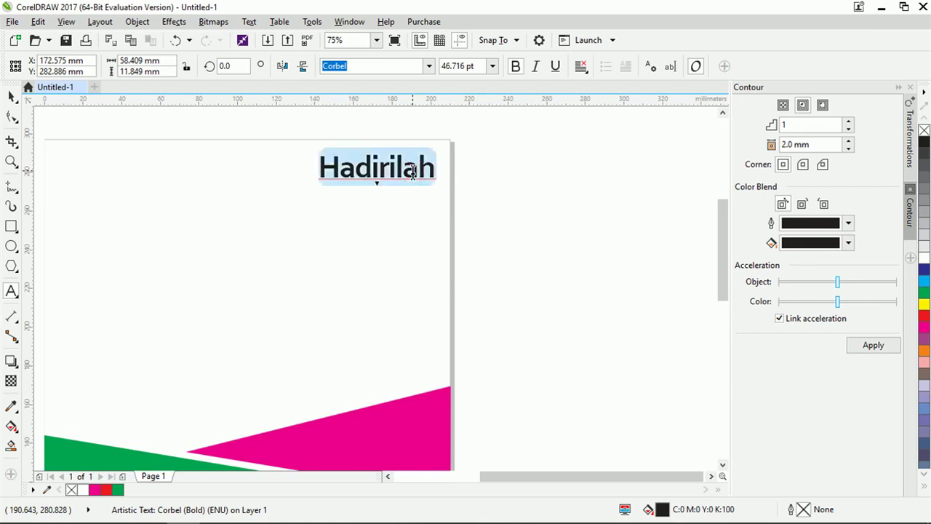
text(HADIRILAH)
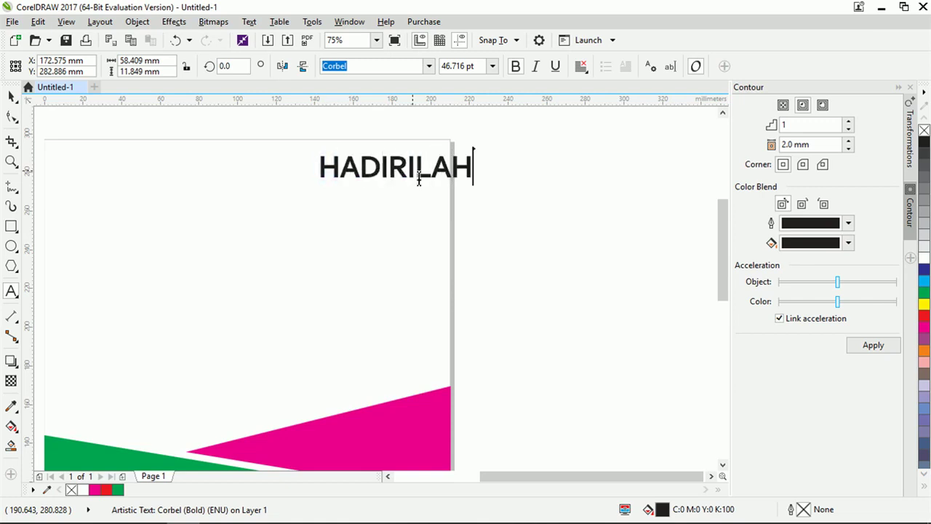
key(Escape)
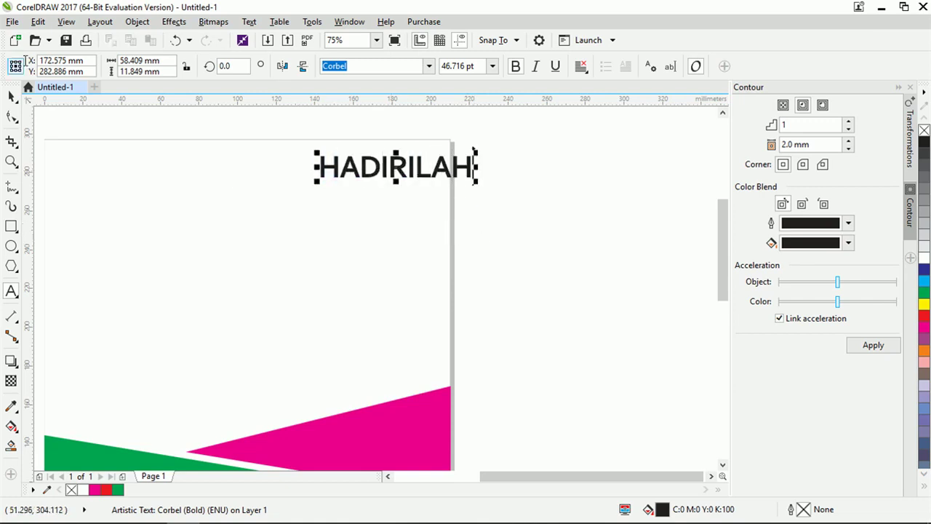
Step: Tighten the "HADIRILAH" heading's letter spacing to about 73 mm overall width and place a copy of it directly below, inside the page
click(11, 118)
drag(476, 182, 466, 182)
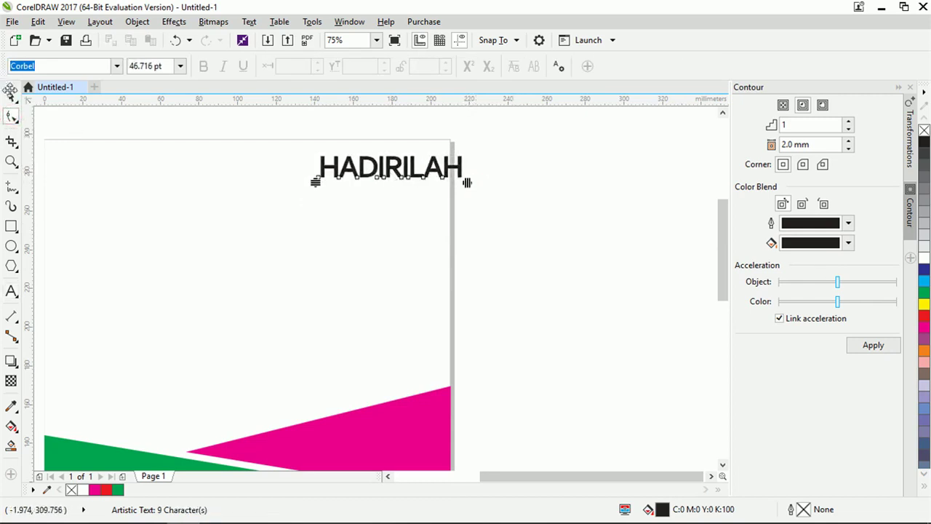
key(space)
drag(391, 160, 376, 210)
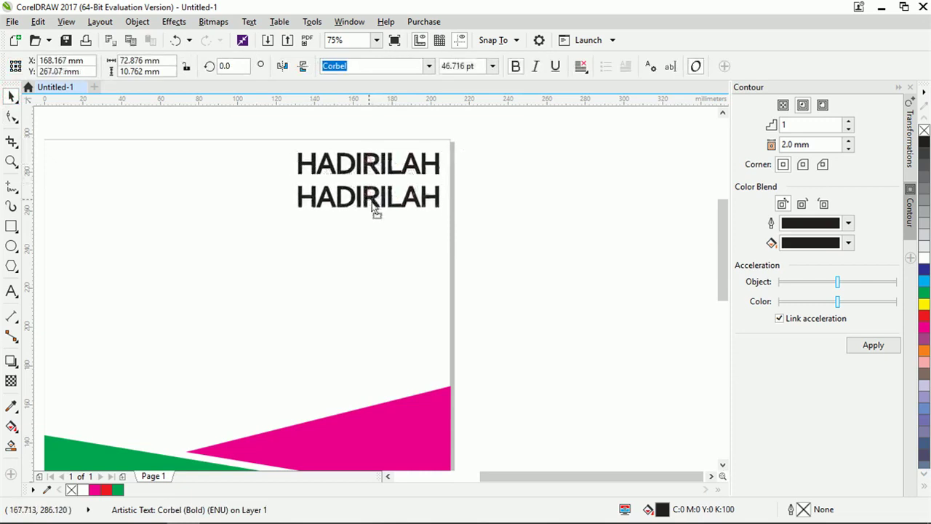
Step: Change the text of the lower heading copy to "TAKLIM RUTIN"
double_click(378, 209)
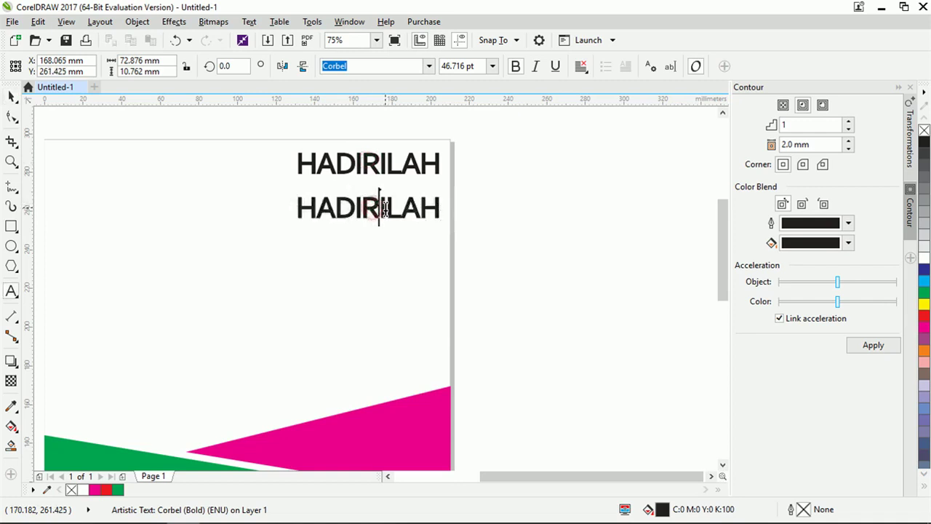
double_click(386, 209)
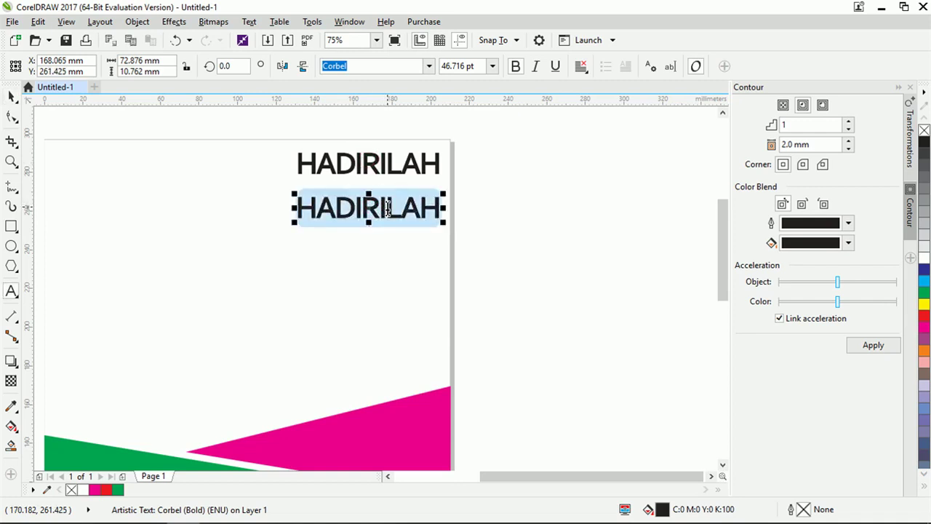
text(TAKLIM)
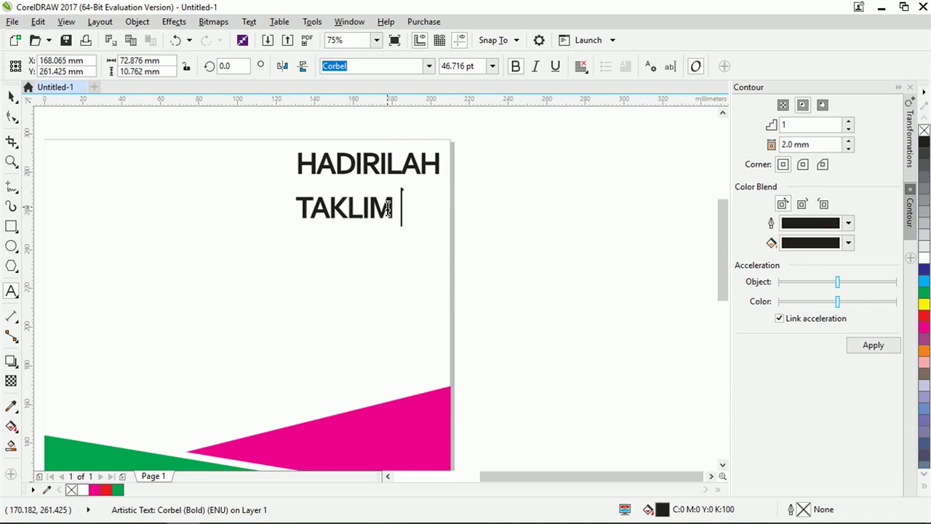
text( RUTIN)
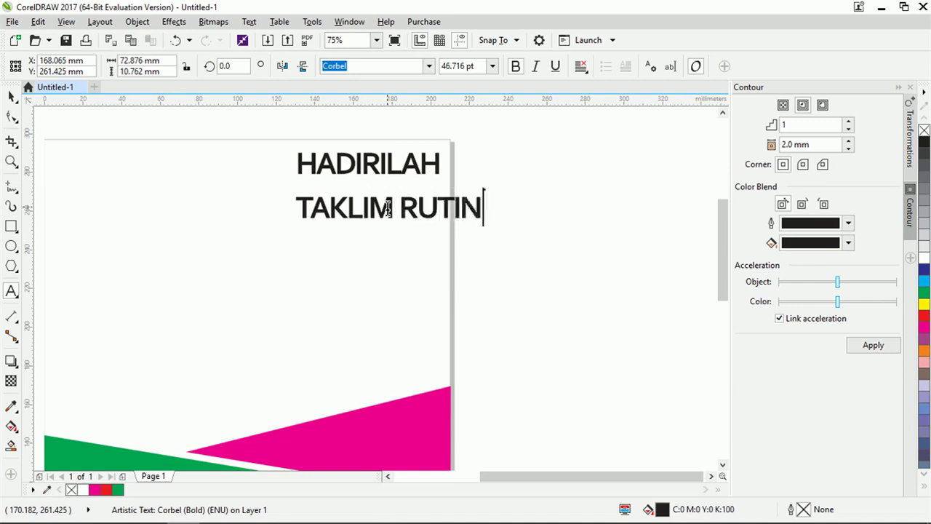
Step: Replace the text of the lower heading line with "KAJIAN KELUARGA SAKINAH"
click(11, 96)
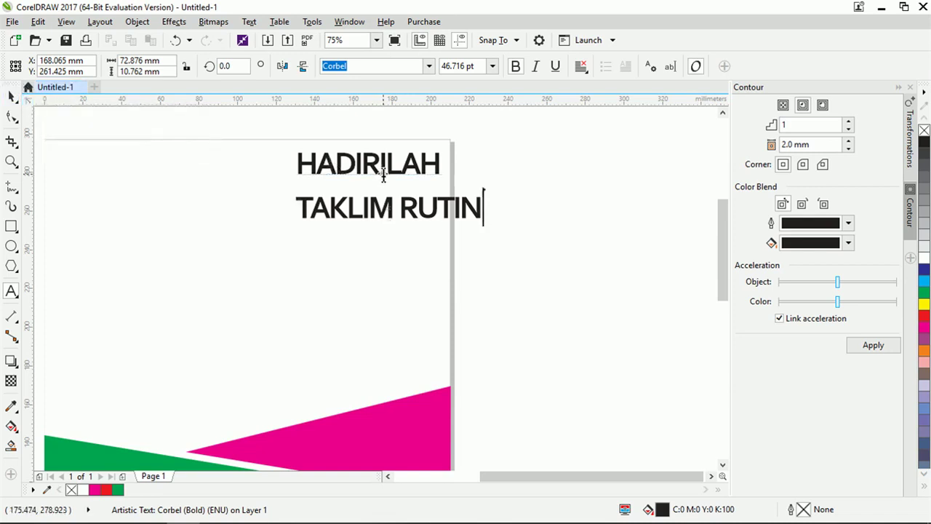
key(ctrl+a)
text(KAJIAN )
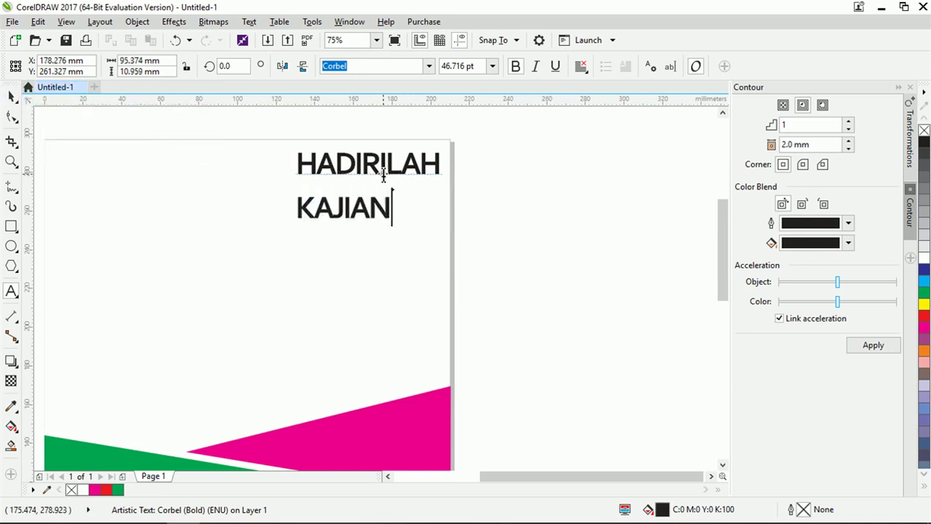
text(KELU)
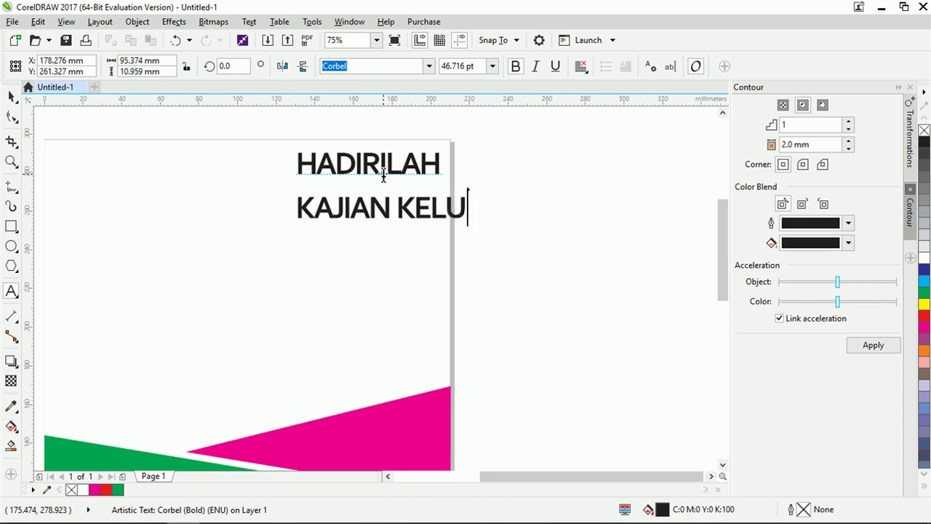
text(ARGA SAKINAH)
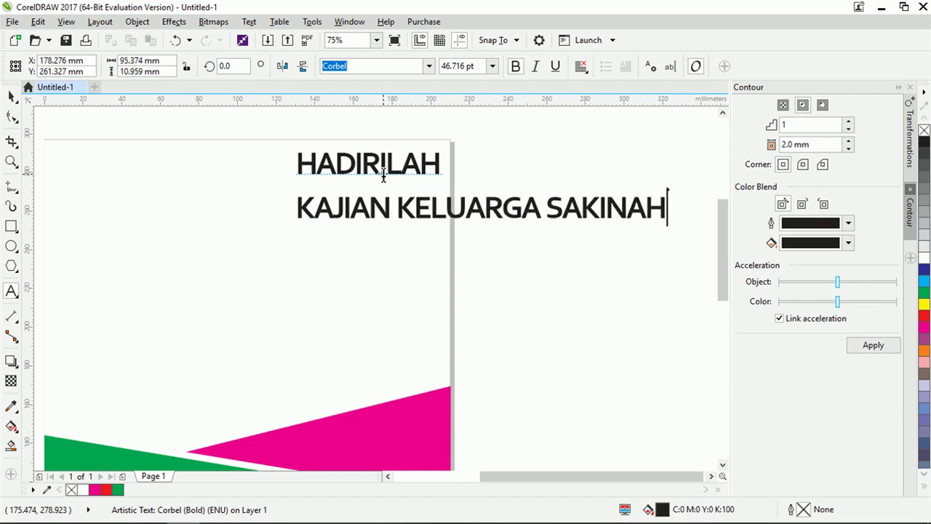
key(Escape)
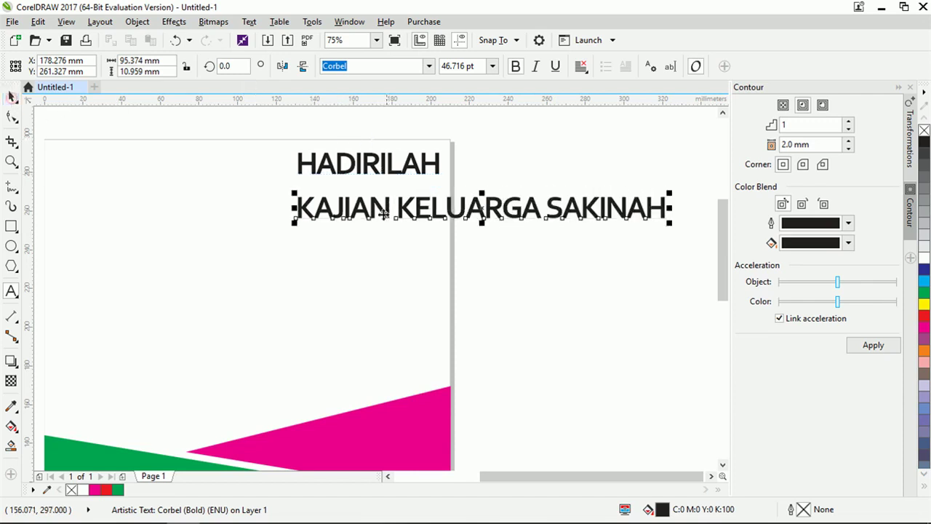
Step: Move the "KAJIAN KELUARGA SAKINAH" line up directly beneath "HADIRILAH" and scale it to about 73 mm wide, matching the heading's width
scroll(305, 200, up, 1)
drag(295, 212, 294, 182)
scroll(291, 182, down, 1)
drag(664, 203, 435, 250)
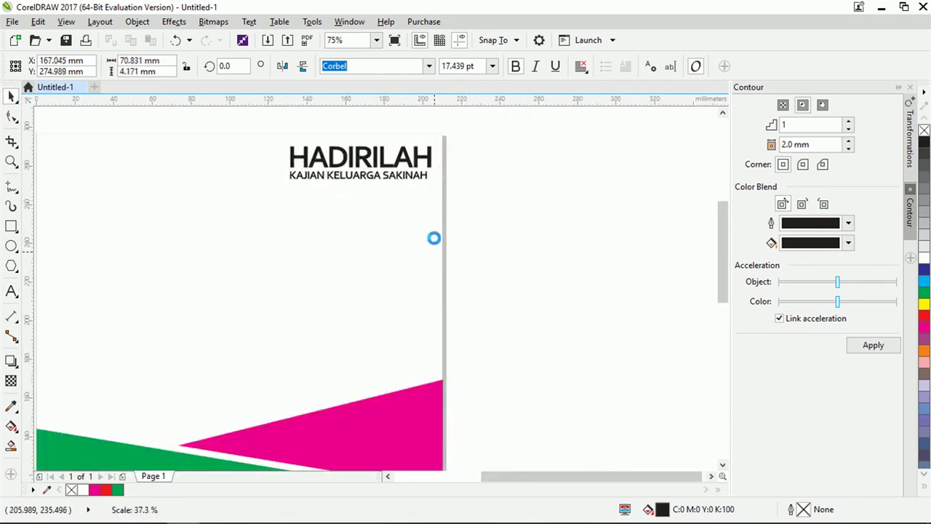
scroll(436, 173, up, 3)
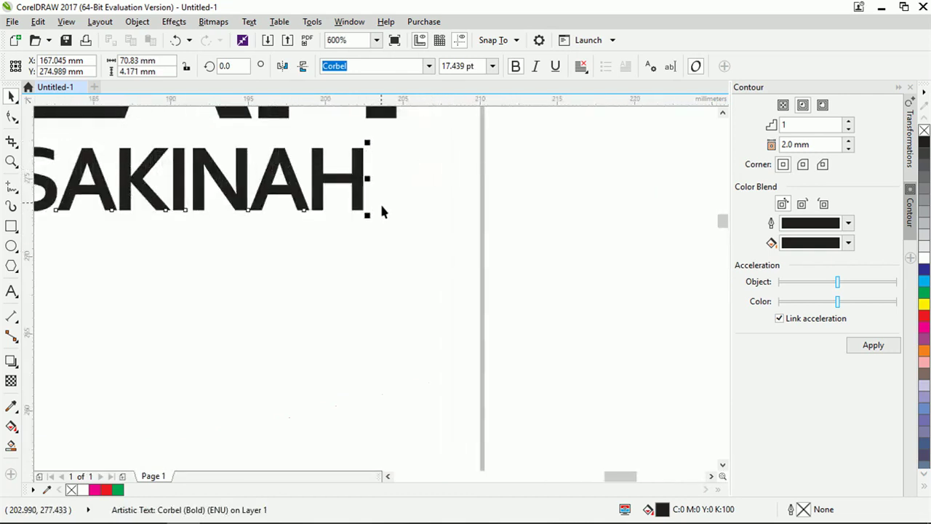
drag(373, 218, 409, 257)
scroll(442, 262, down, 5)
click(499, 252)
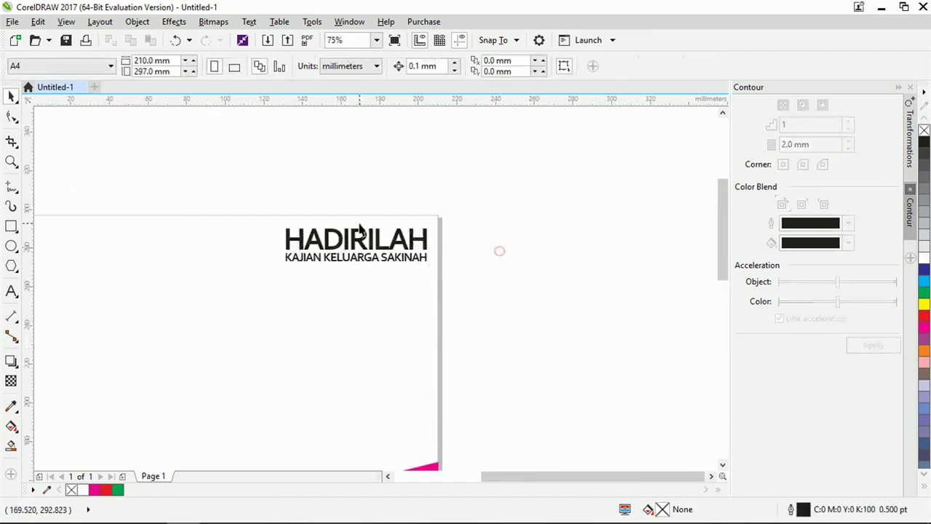
Step: Remove bold from the "KAJIAN KELUARGA SAKINAH" line and enlarge it to about 18.8 pt so it spans the heading's width
scroll(362, 249, up, 2)
click(374, 231)
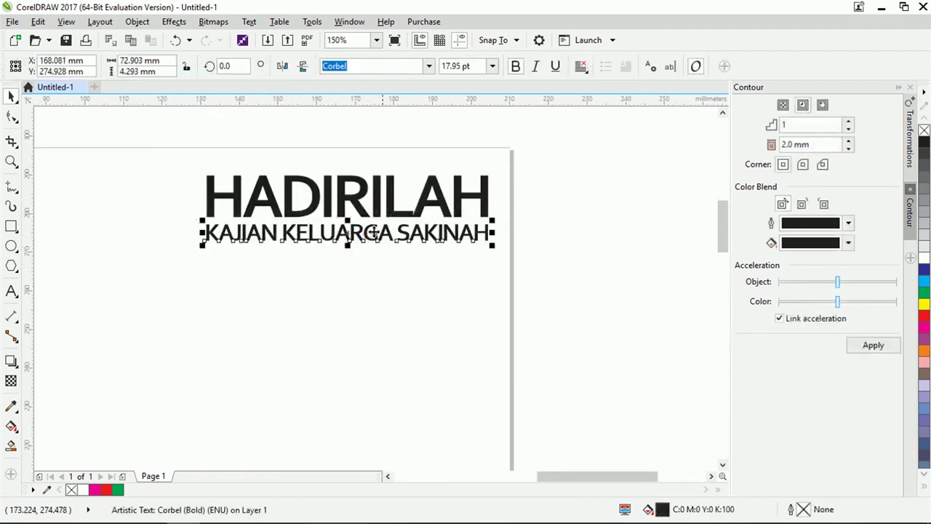
click(516, 66)
scroll(488, 234, up, 1)
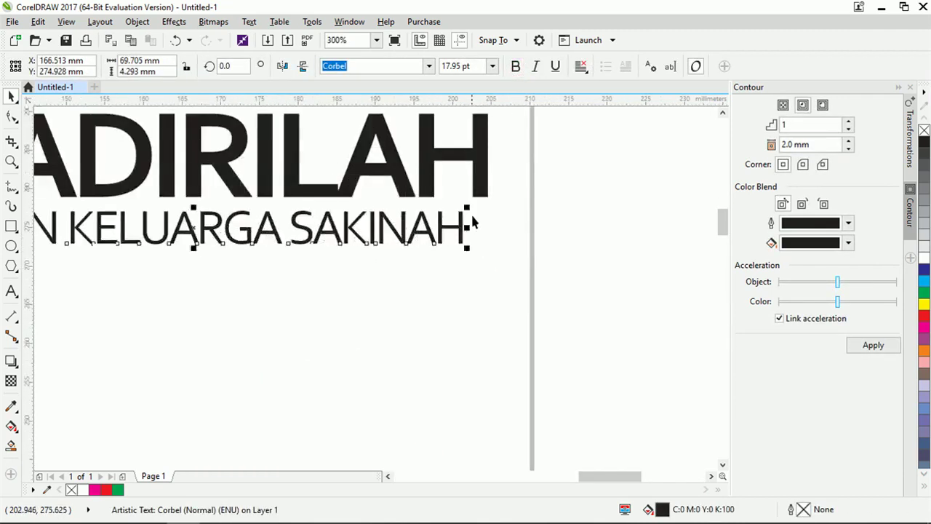
drag(468, 207, 493, 198)
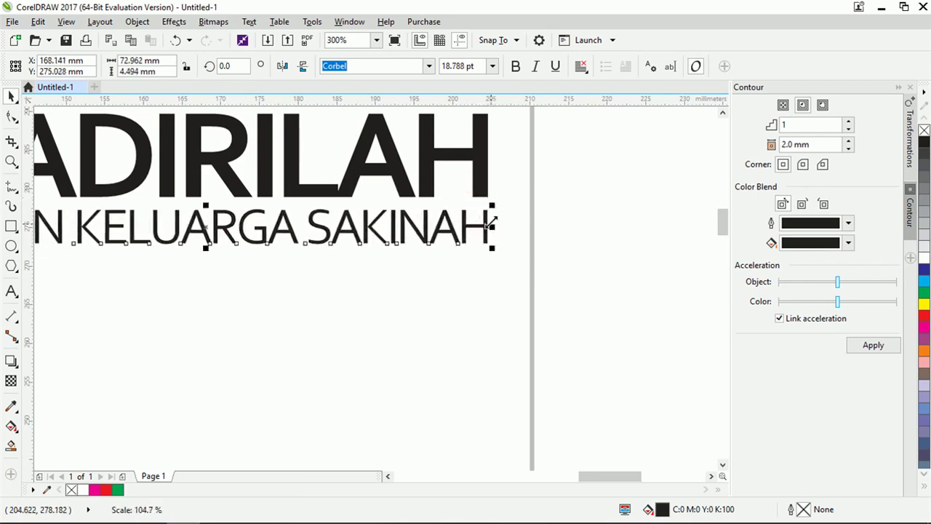
Step: Make only the word "SAKINAH" in the subtitle line bold
double_click(322, 228)
drag(311, 228, 502, 223)
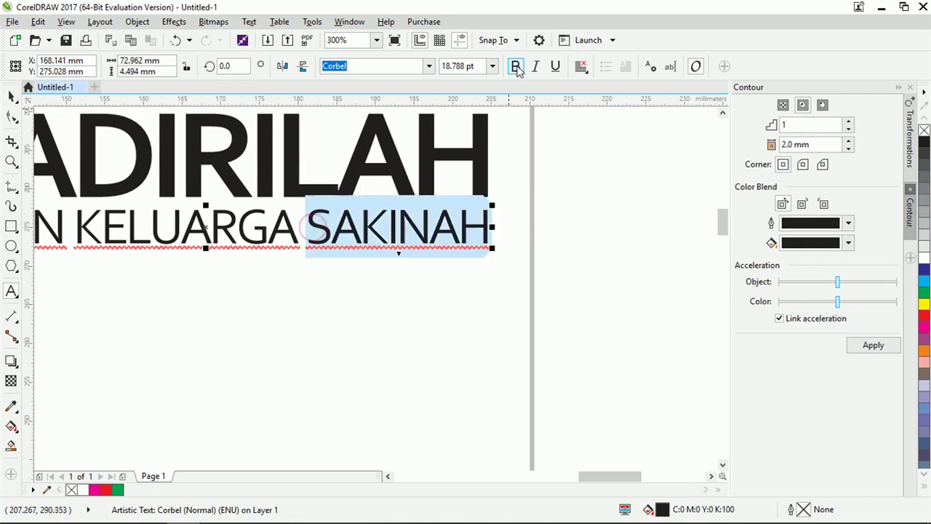
click(516, 66)
click(10, 95)
scroll(318, 228, down, 2)
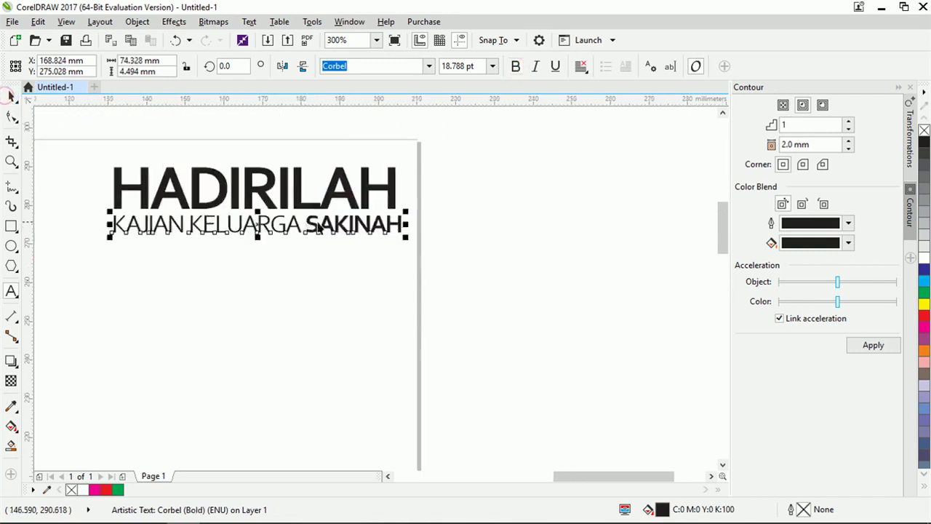
Step: Make the word "KELUARGA" in the subtitle line bold
scroll(318, 228, up, 2)
click(164, 240)
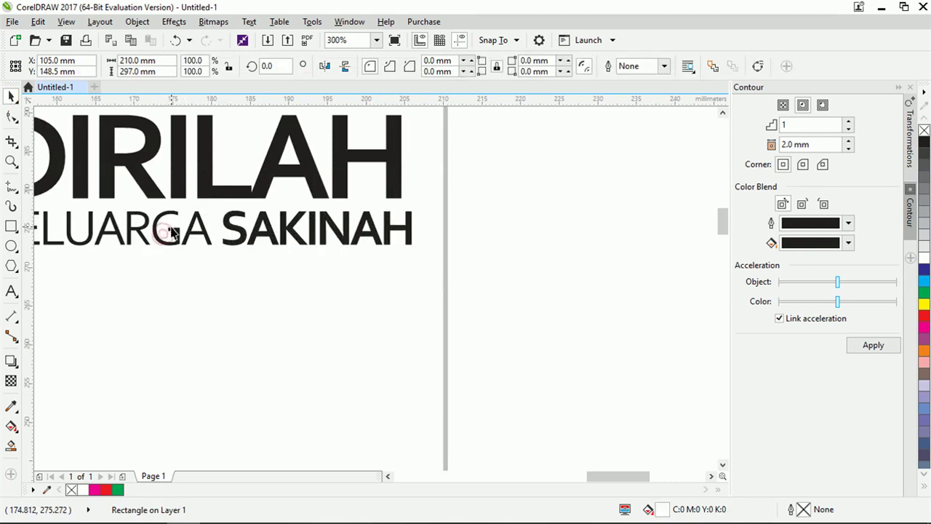
double_click(173, 228)
double_click(175, 225)
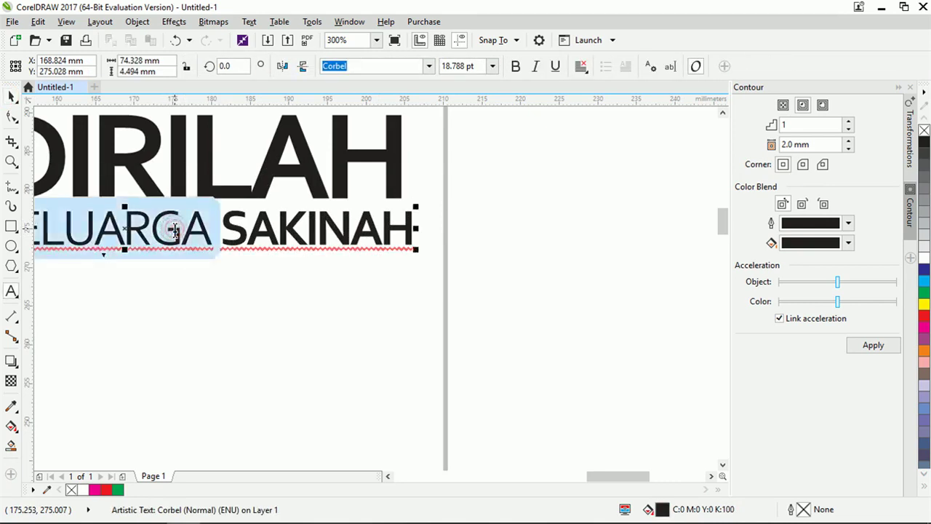
click(515, 67)
scroll(516, 162, down, 2)
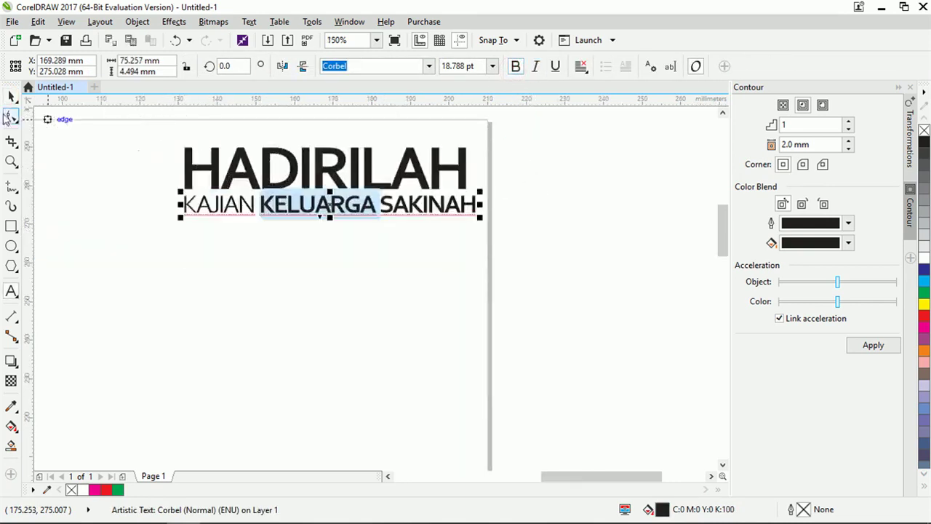
click(10, 97)
Step: Scale the subtitle line down slightly so its end aligns with the end of "HADIRILAH"
scroll(385, 208, up, 2)
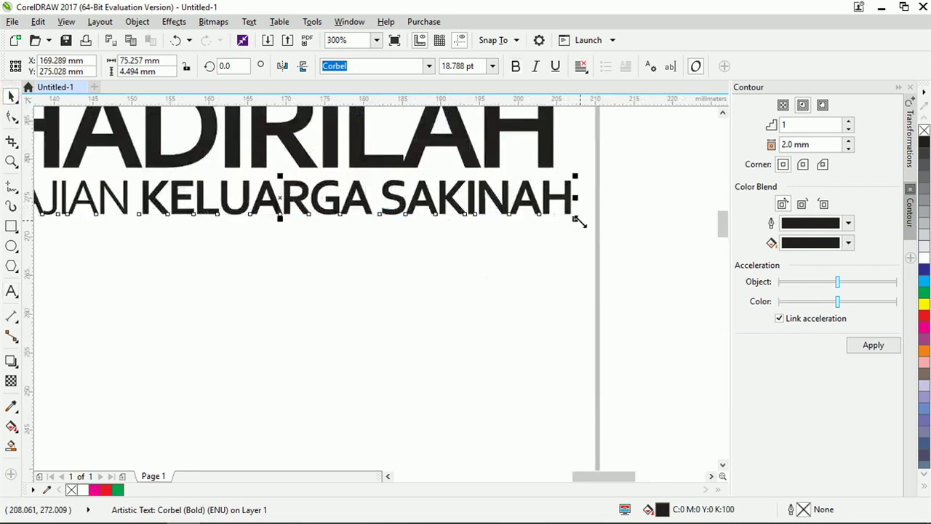
drag(578, 221, 562, 245)
click(625, 239)
scroll(635, 232, down, 6)
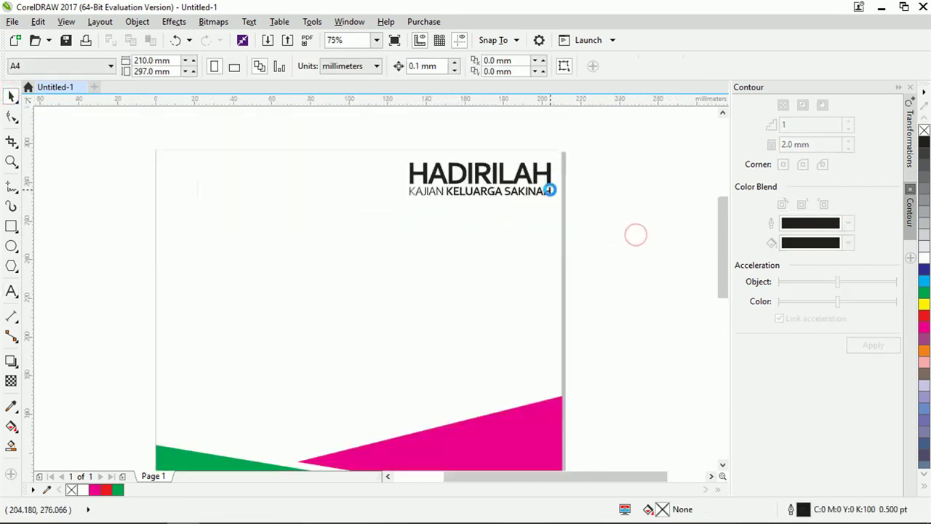
scroll(507, 252, up, 1)
scroll(500, 262, down, 1)
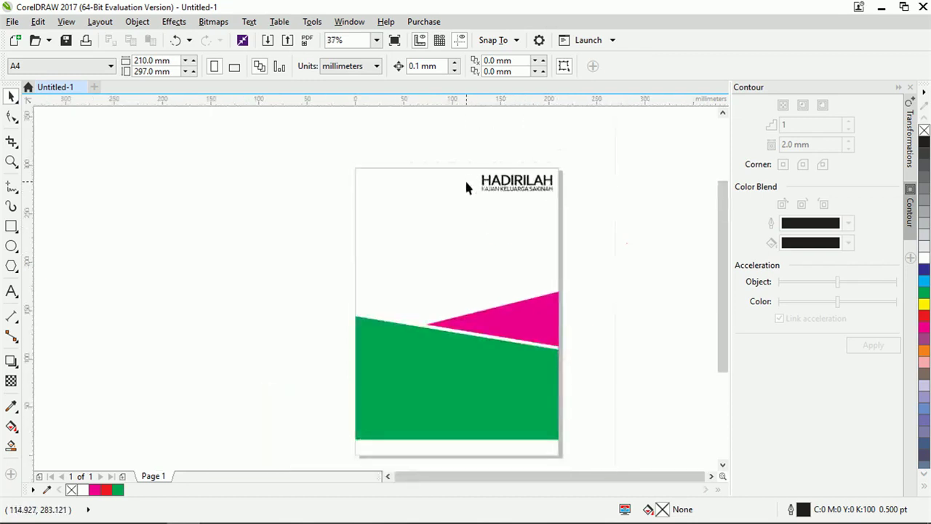
Step: Add the artistic text "Menghadirkan" in 24 pt Arial in the white area above the green shape
click(12, 291)
click(406, 256)
scroll(457, 256, up, 1)
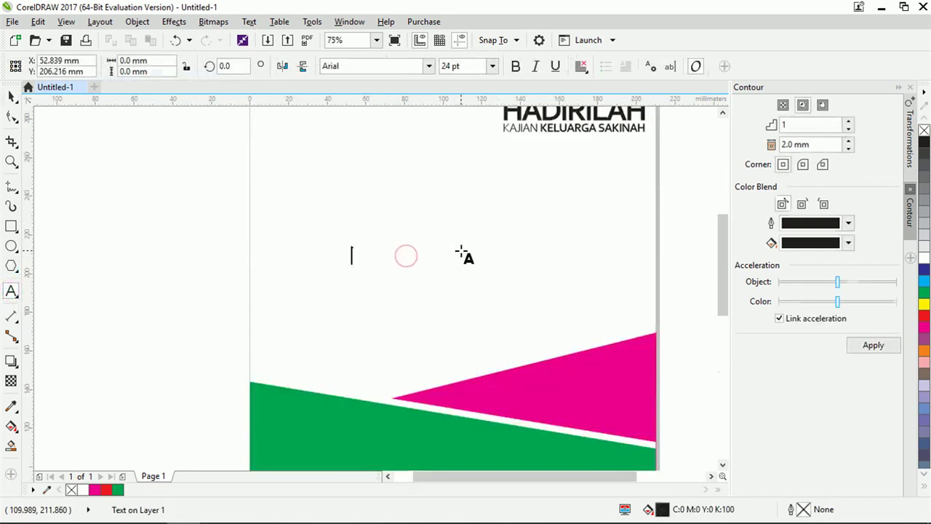
scroll(376, 272, down, 1)
scroll(430, 255, up, 1)
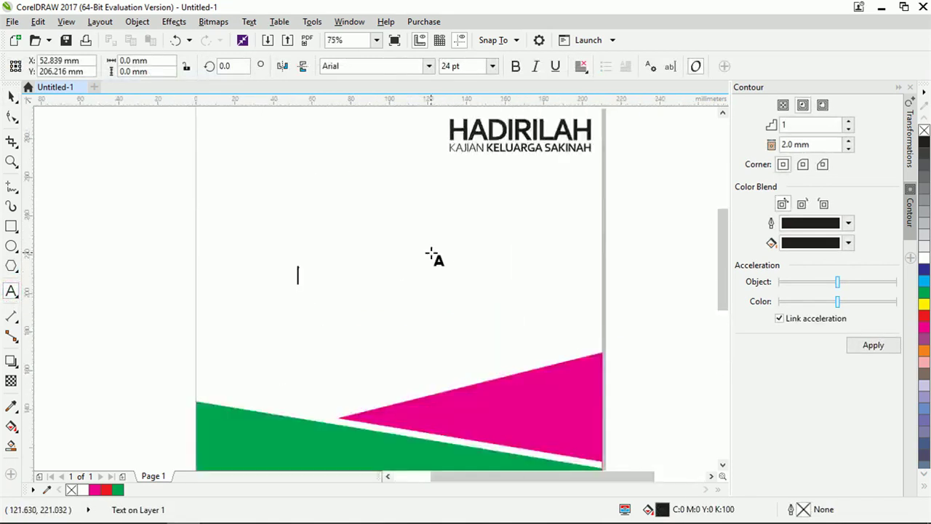
text(mE)
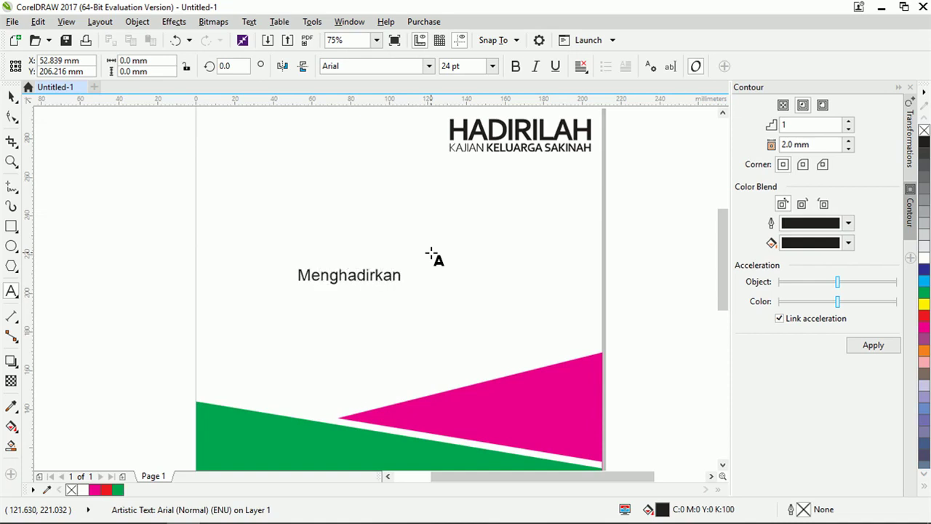
click(11, 96)
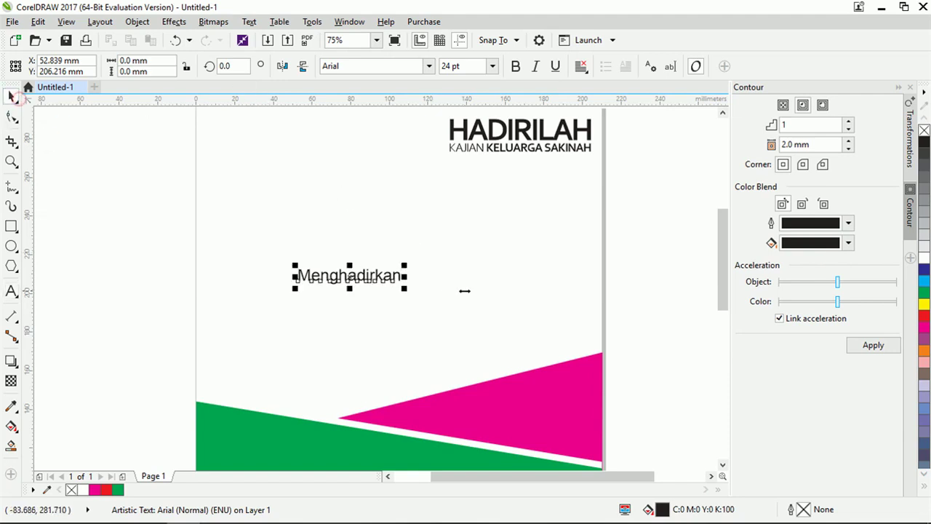
Step: Place a copy of "Menghadirkan" below the original and change its text to "Surga"
drag(349, 277, 379, 327)
right_click(379, 327)
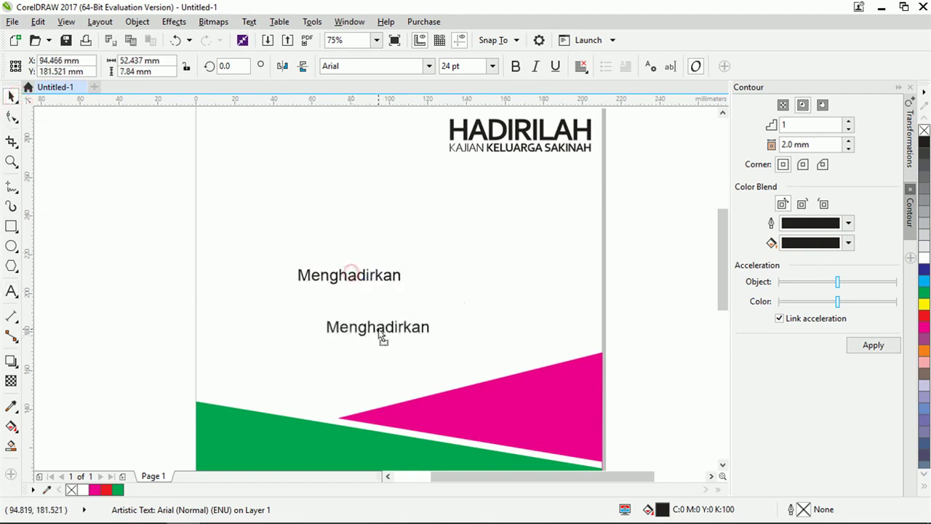
double_click(379, 328)
key(ctrl+a)
text(S)
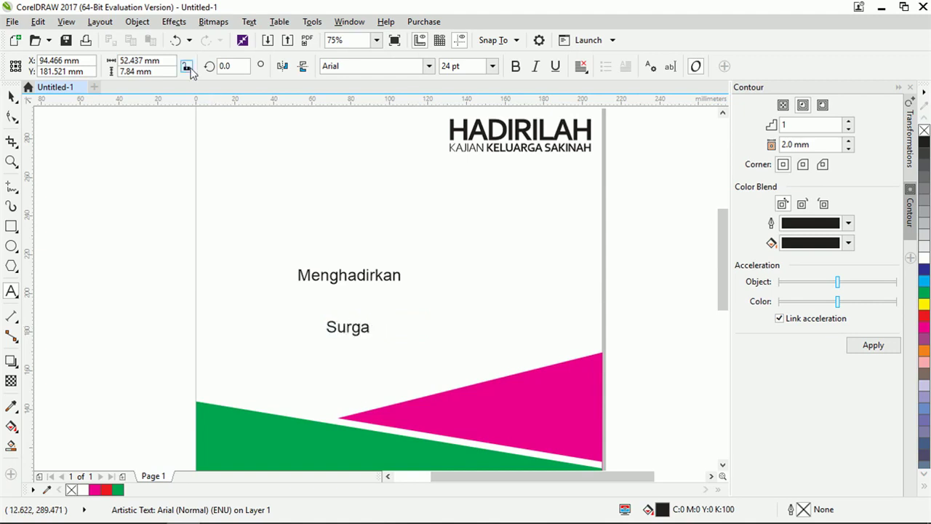
click(11, 97)
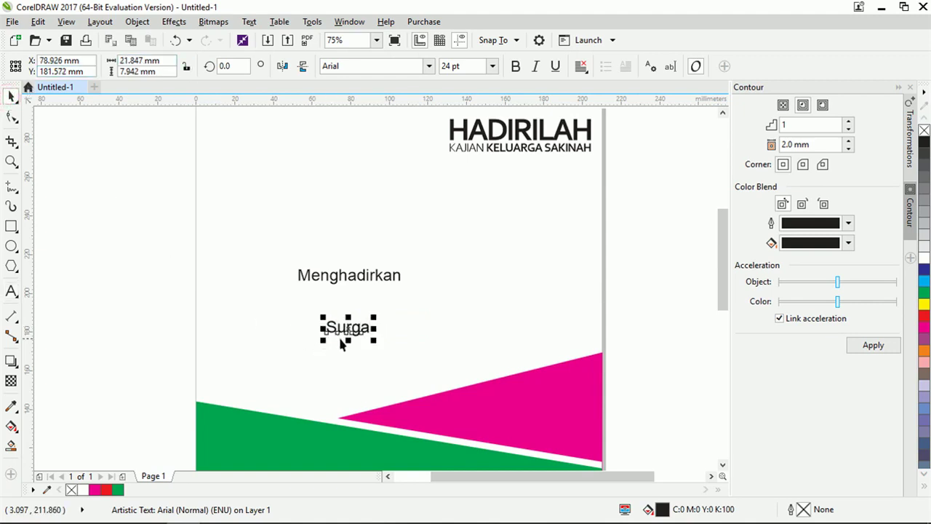
Step: Place a copy of "Surga" just below it and change its text to "di Rumah"
mouse_move(351, 329)
mouse_down()
mouse_move(369, 366)
mouse_move(366, 357)
mouse_up()
double_click(364, 356)
key(ctrl+a)
text(di)
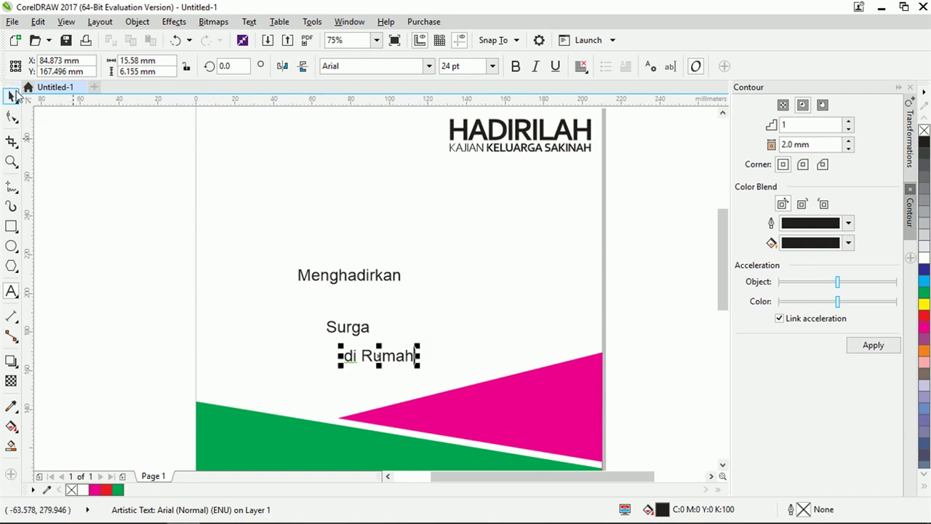
key(ctrl+space)
Step: Set the "Menghadirkan" text in the Zulia Pro script font
click(328, 274)
click(430, 66)
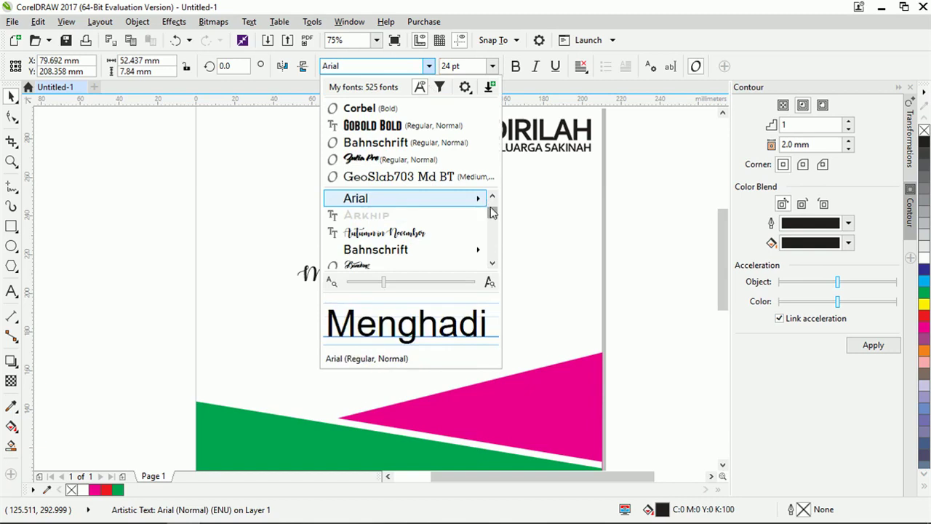
scroll(430, 248, down, 2)
scroll(428, 255, down, 8)
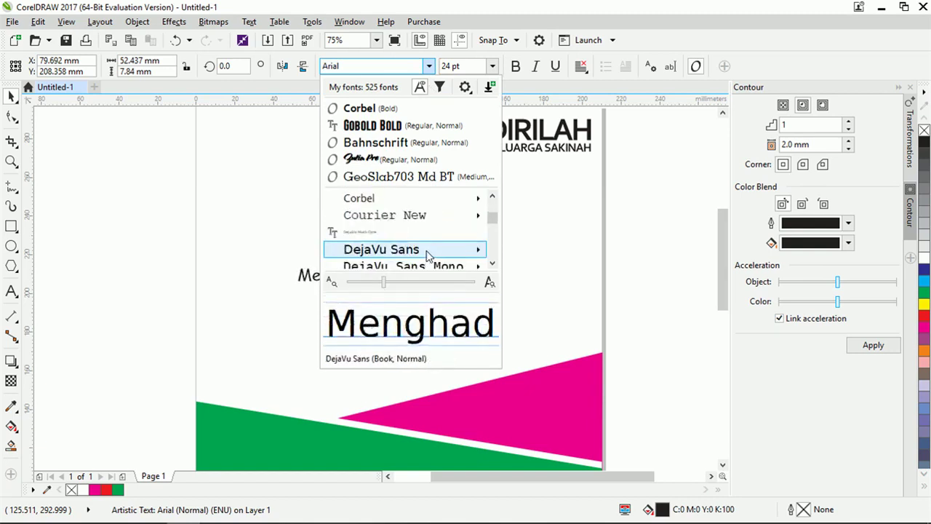
scroll(428, 255, down, 6)
scroll(428, 255, up, 2)
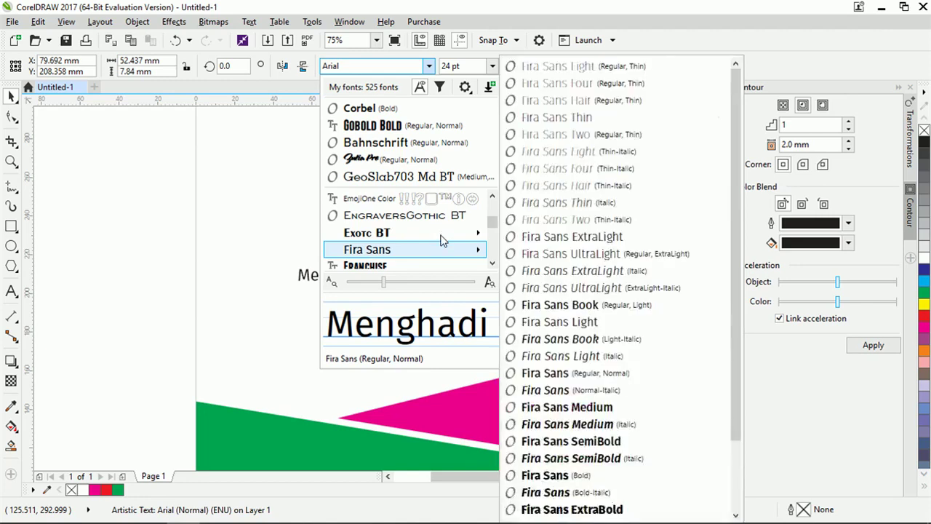
scroll(441, 244, down, 4)
scroll(440, 247, down, 3)
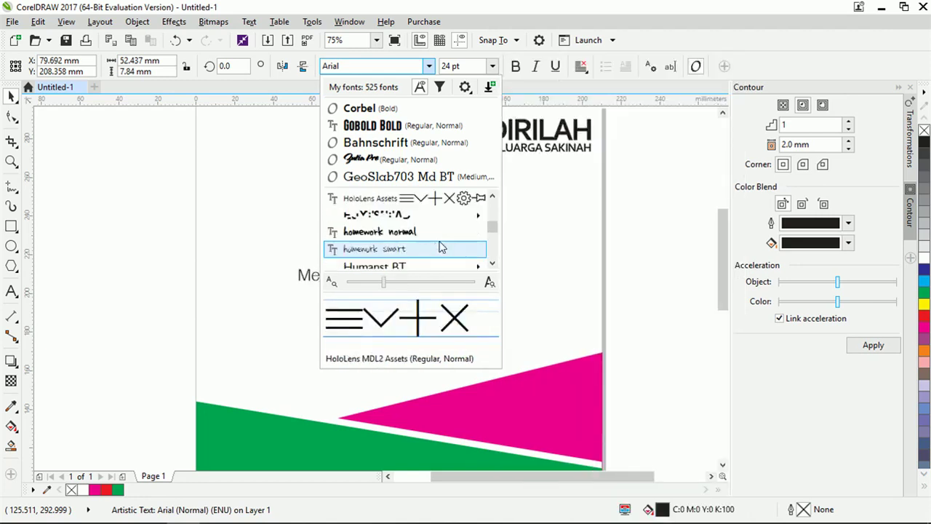
scroll(441, 248, down, 5)
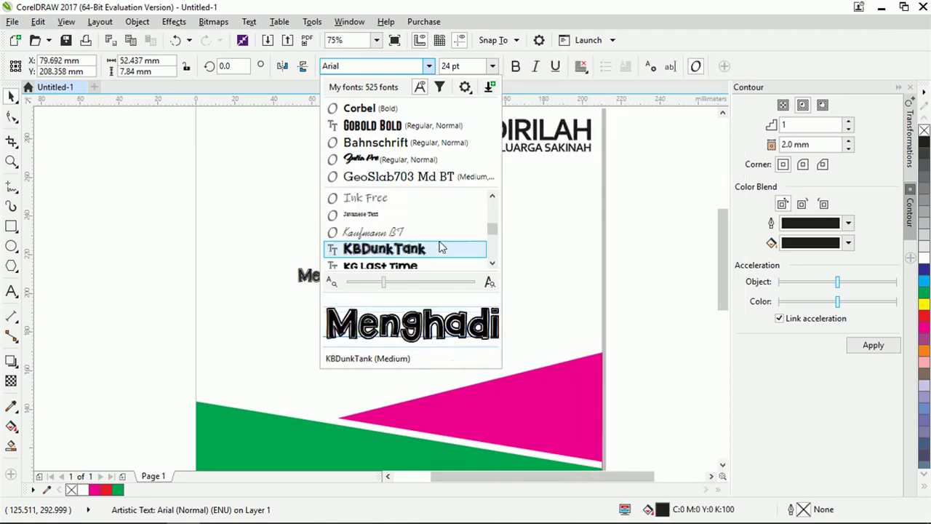
scroll(441, 247, down, 8)
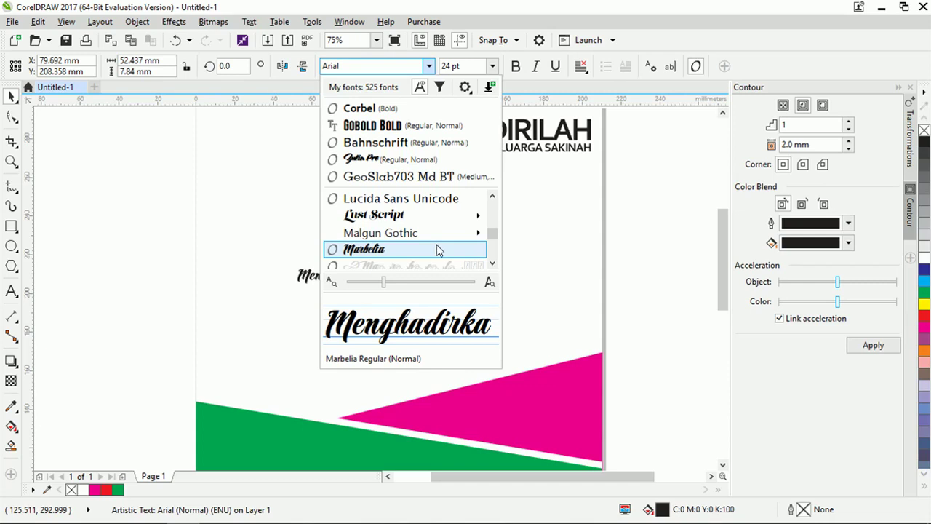
scroll(436, 245, up, 3)
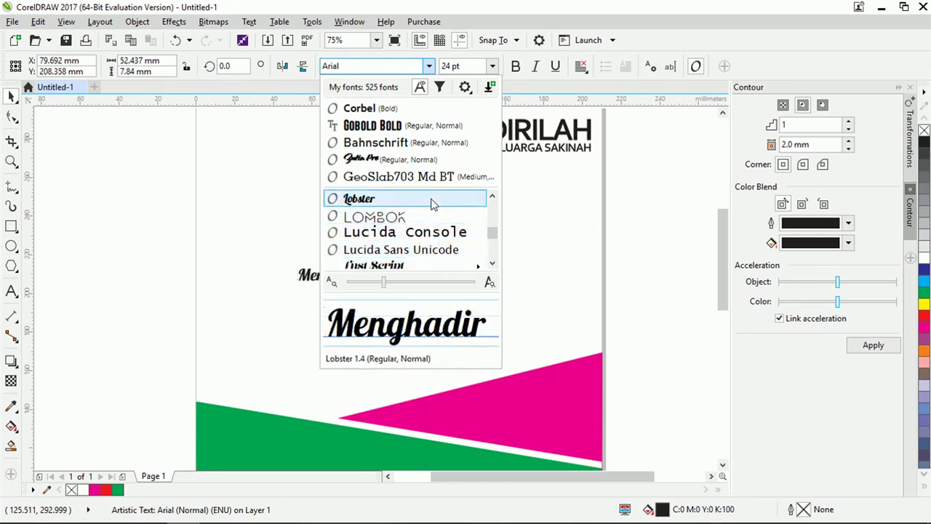
drag(495, 236, 494, 252)
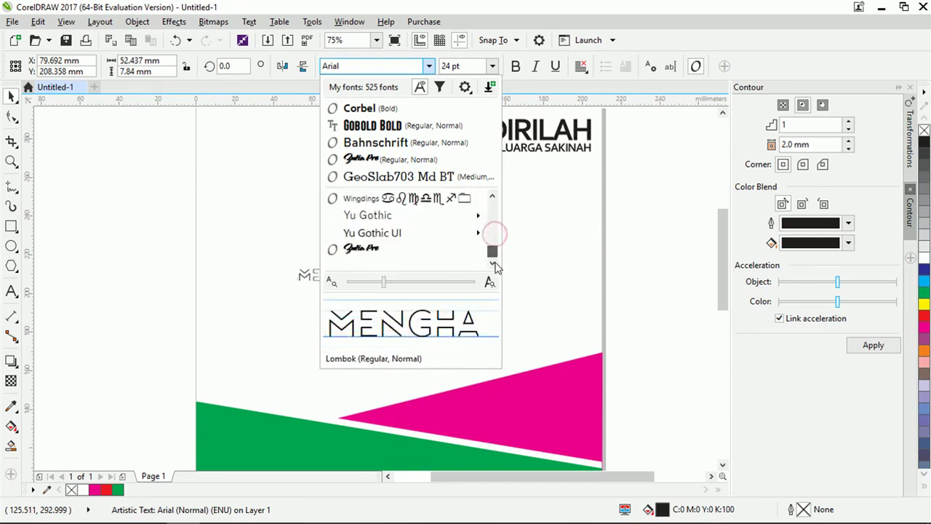
click(402, 250)
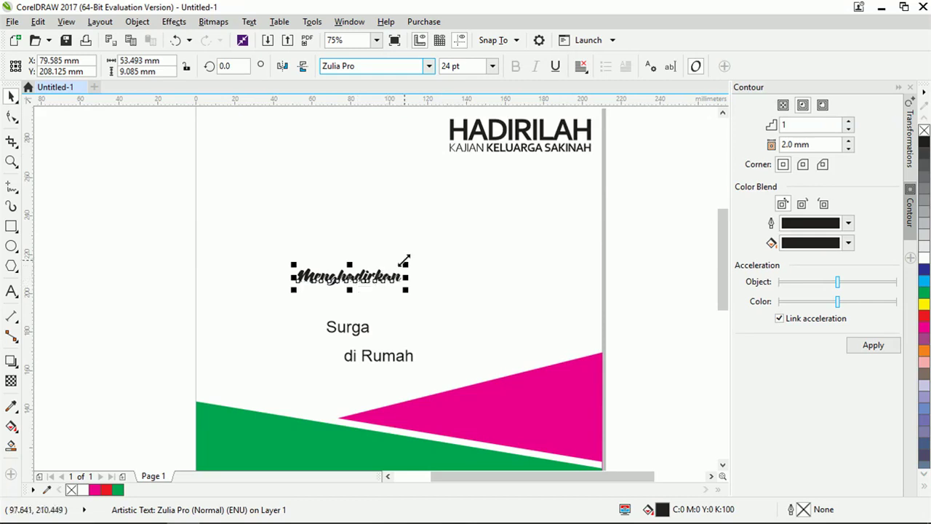
Step: Enlarge "Menghadirkan" to about 68 pt, roughly 152 mm wide, and shift it left to near the page's horizontal centre
drag(405, 265, 596, 131)
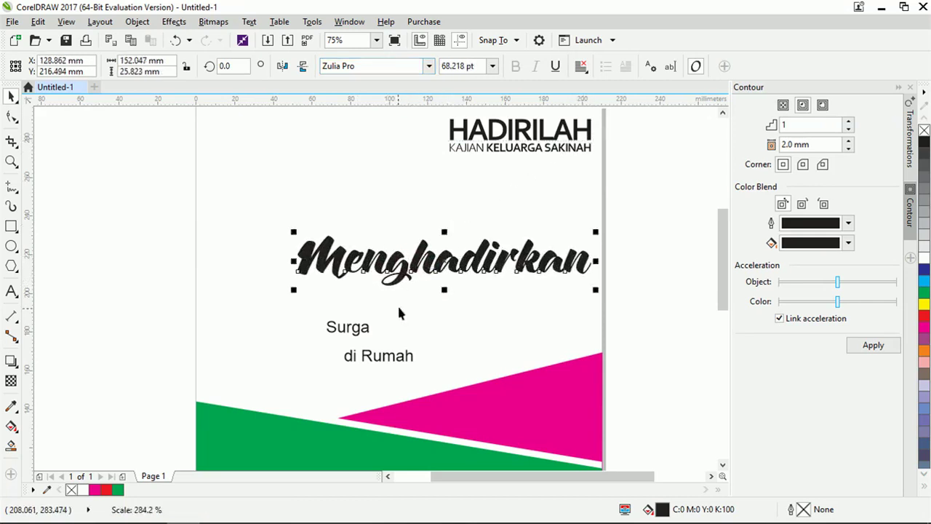
scroll(400, 312, down, 3)
scroll(430, 245, up, 3)
drag(400, 333, 349, 332)
scroll(390, 266, down, 3)
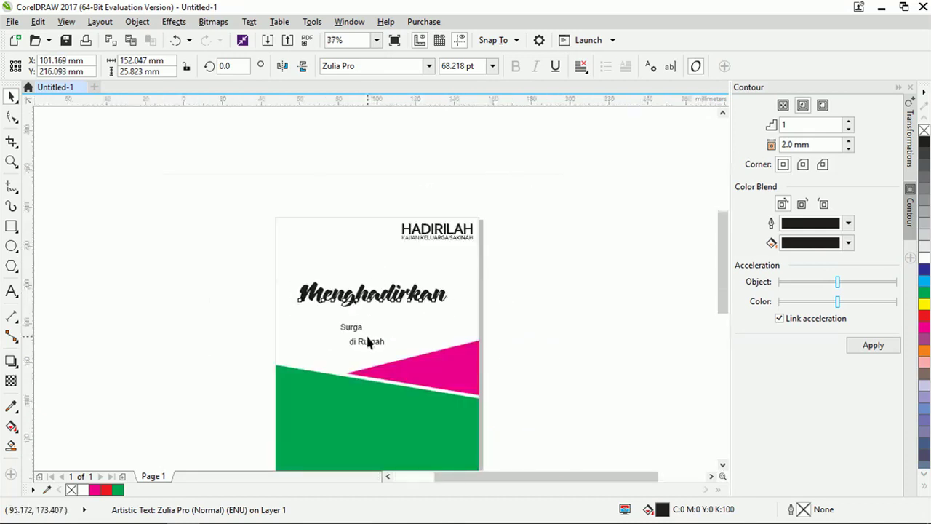
Step: Set "di Rumah" in Zulia Pro and enlarge it to fit directly beneath "Menghadirkan"
scroll(374, 343, up, 3)
click(376, 349)
click(429, 66)
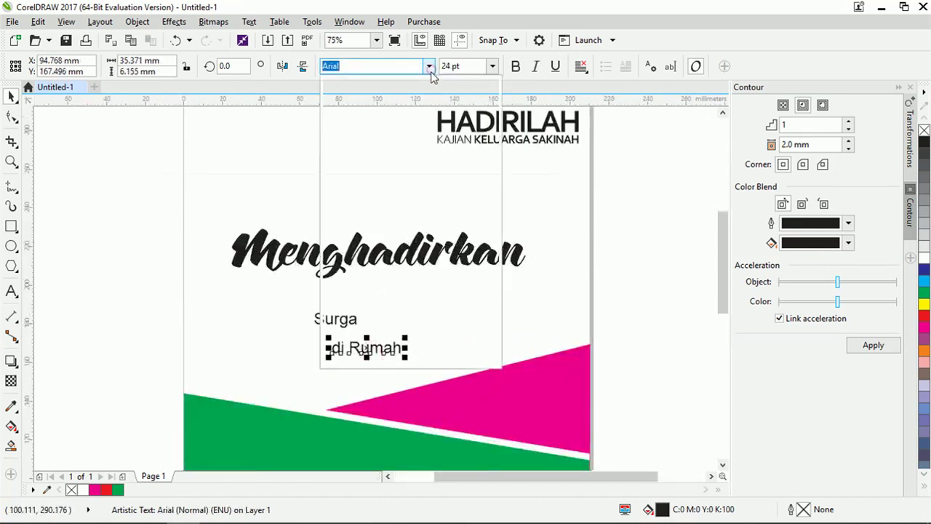
click(399, 114)
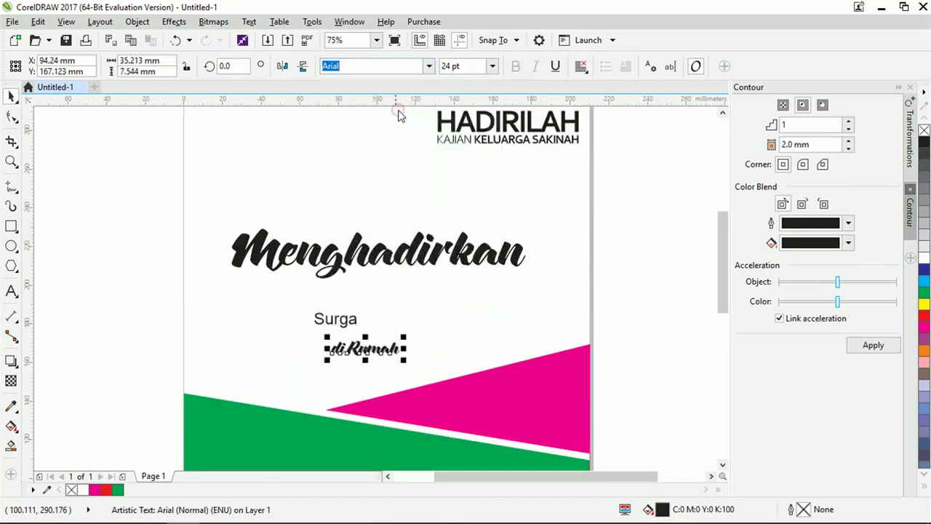
drag(408, 333, 545, 267)
drag(461, 331, 439, 298)
Step: Place "Surga" between the "Menghadirkan" and "di Rumah" lines and set it in Corbel Bold
drag(345, 322, 446, 286)
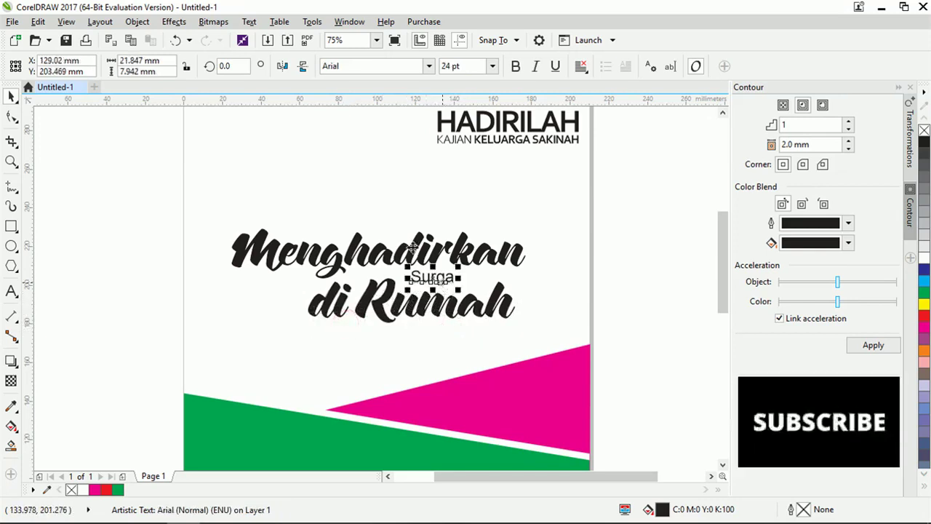
click(429, 66)
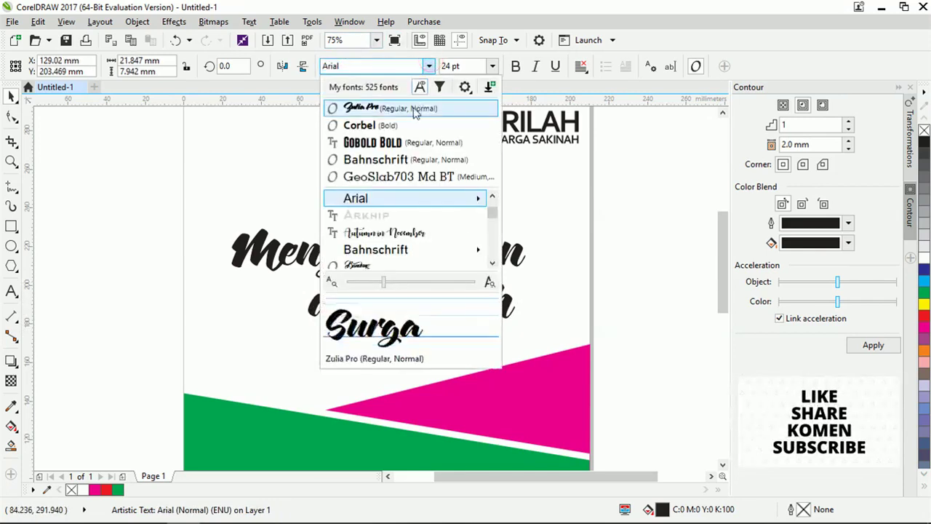
click(398, 126)
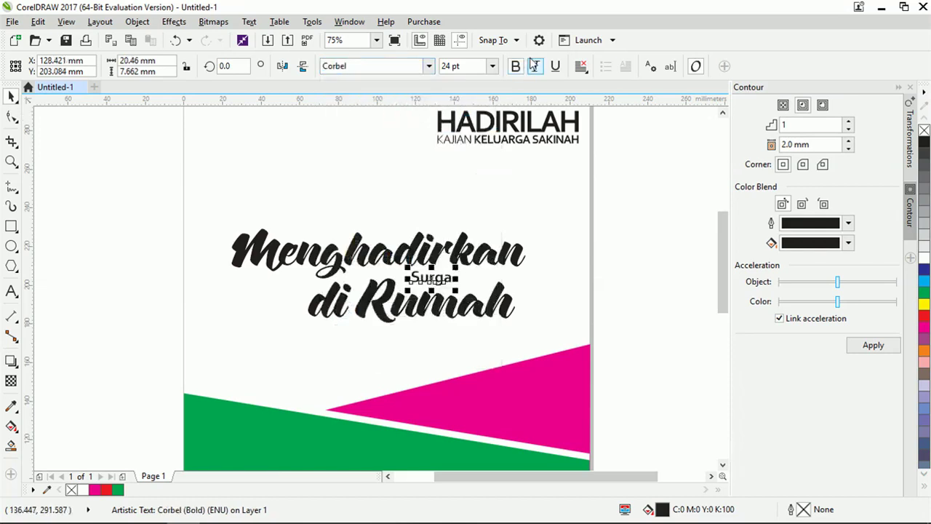
scroll(427, 277, up, 2)
scroll(427, 277, down, 2)
scroll(429, 280, up, 2)
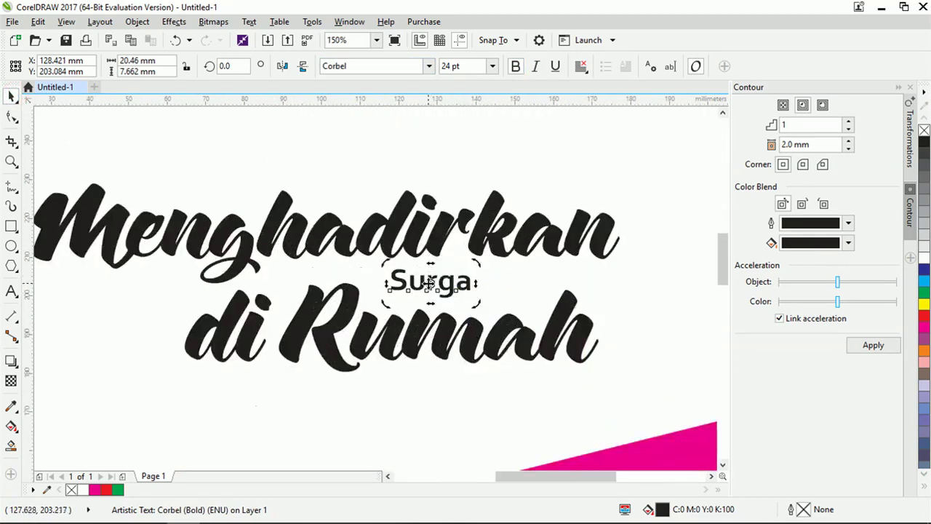
scroll(432, 282, down, 2)
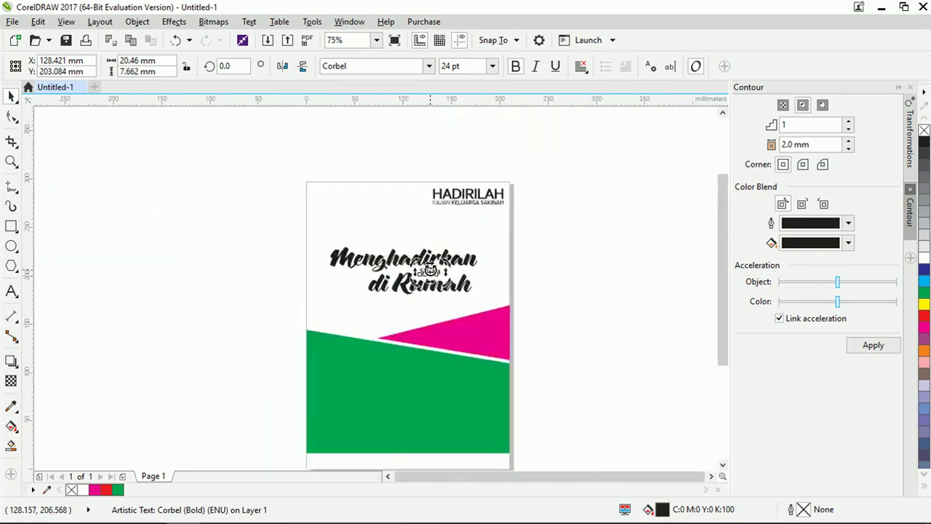
Step: Rotate the three title texts together by about 13.9 degrees so they slant upward to the right
drag(539, 299, 277, 240)
scroll(429, 264, up, 2)
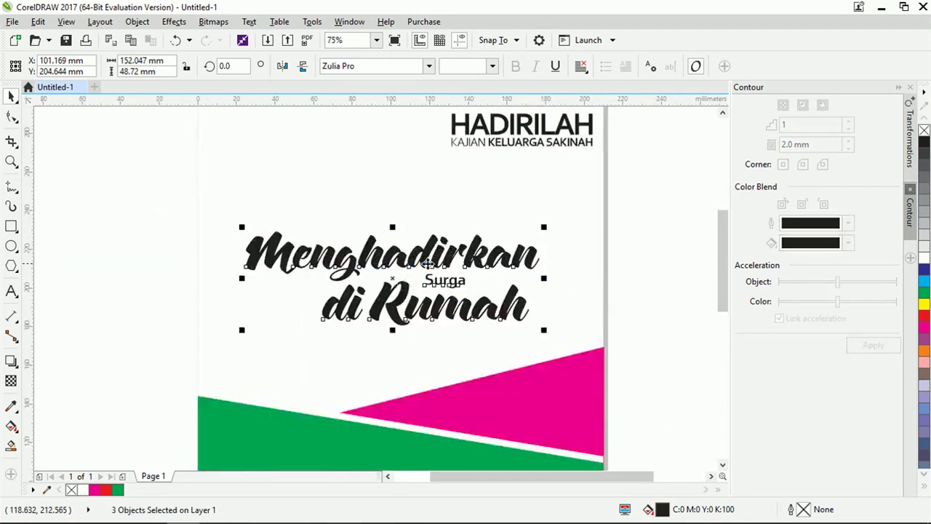
drag(547, 226, 534, 188)
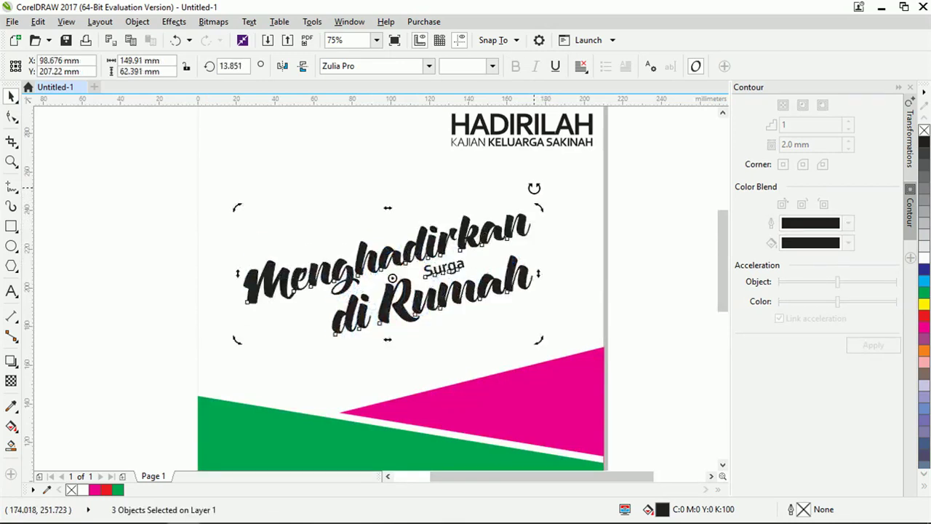
click(642, 268)
Step: Enlarge "di Rumah" to about 95 pt and move it back left beneath "Menghadirkan"
key(F3)
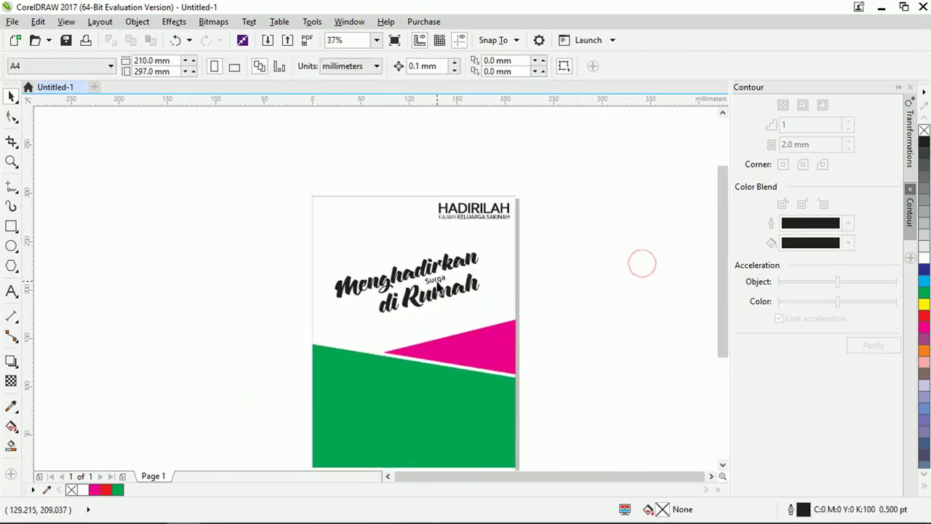
click(441, 299)
scroll(442, 299, up, 2)
drag(520, 338, 583, 362)
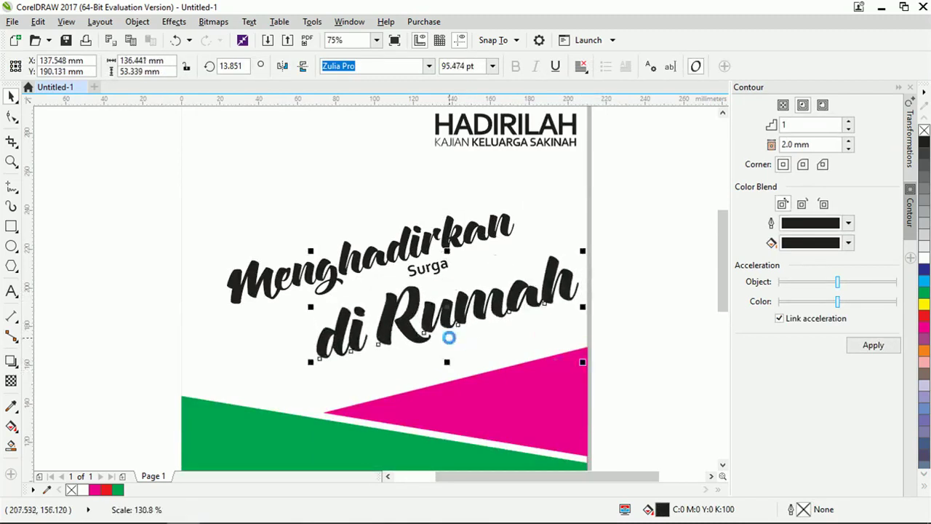
drag(449, 337, 431, 331)
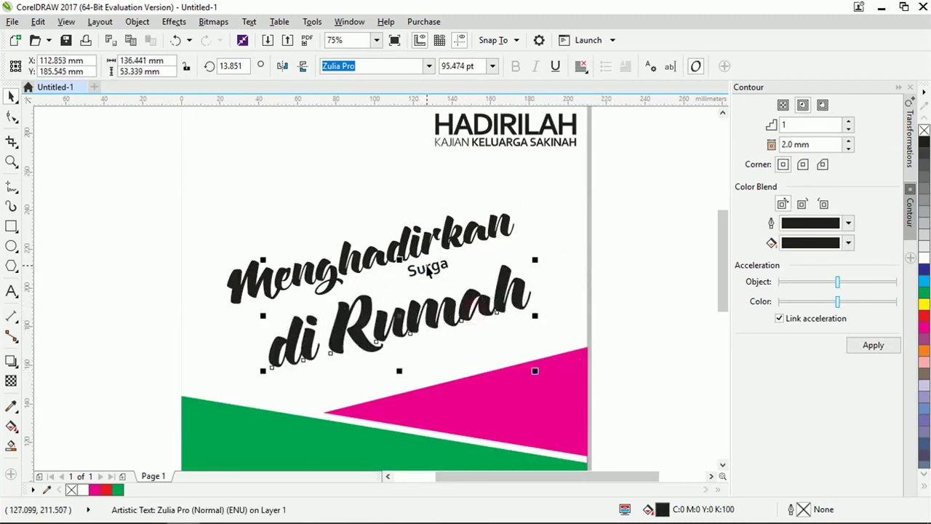
Step: Set "Surga" in Zulia Pro, scaled up to about 56 pt between the other two title lines
click(428, 268)
click(429, 66)
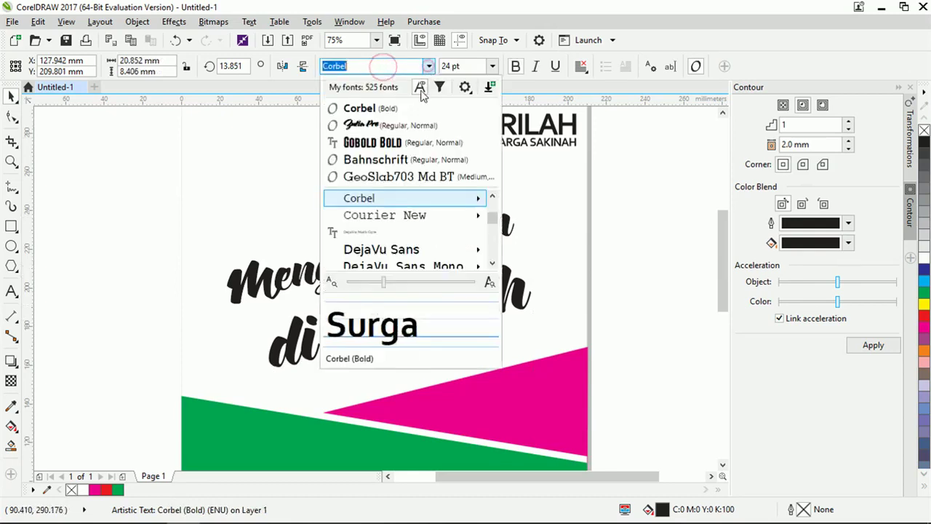
click(410, 124)
mouse_move(454, 283)
mouse_down()
mouse_move(484, 291)
mouse_move(483, 304)
mouse_move(451, 284)
mouse_up()
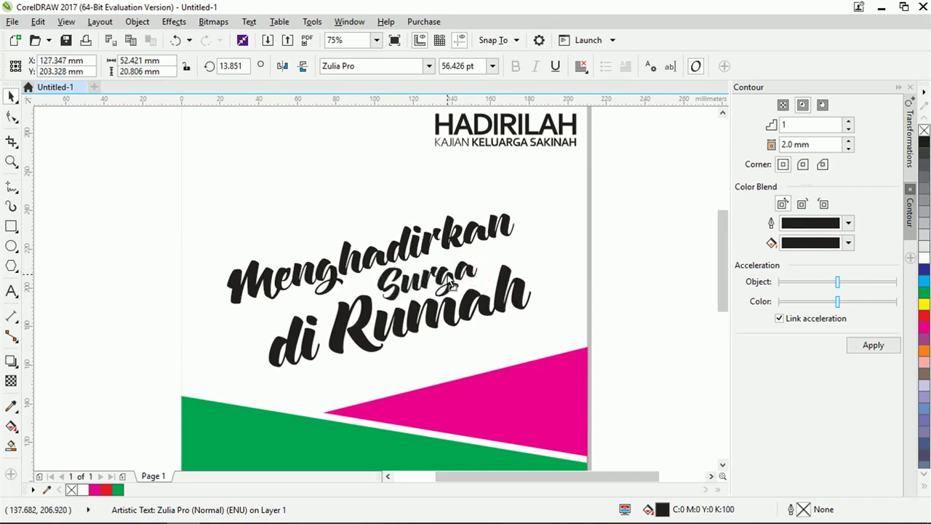
Step: Remove "di" from the "di Rumah" text and move the remaining "Rumah" up and right, close under "Surga"
double_click(333, 339)
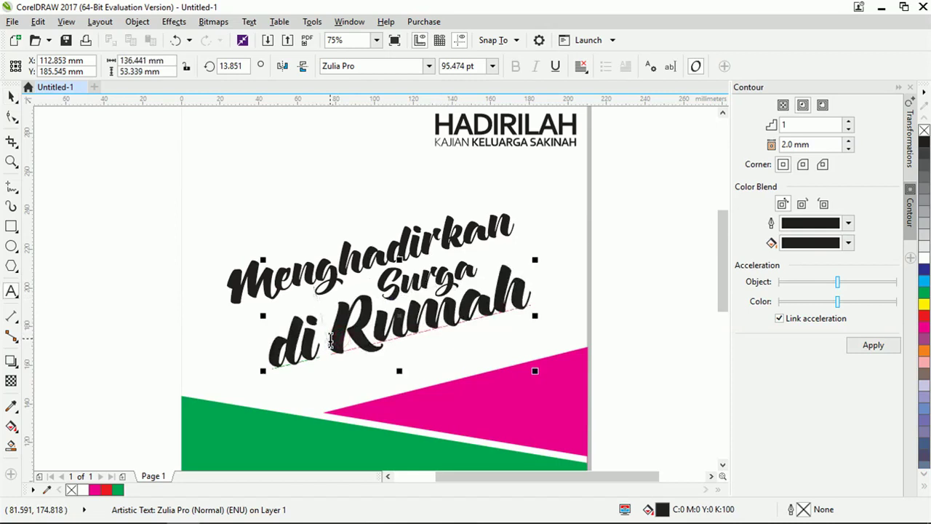
key(BackSpace)
key(BackSpace)
key(BackSpace)
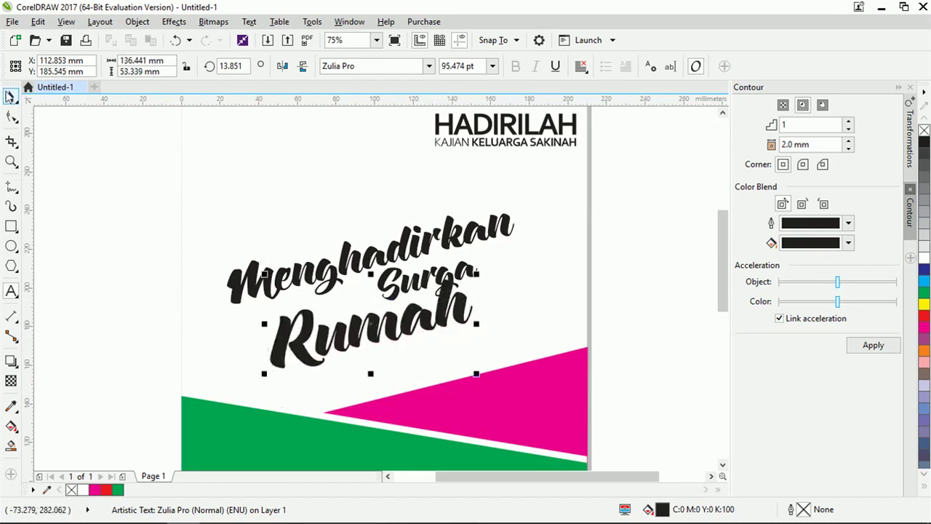
drag(415, 322, 462, 313)
Step: Place a copy of "Surga" to the left of "Rumah" and change its text to "di"
click(446, 283)
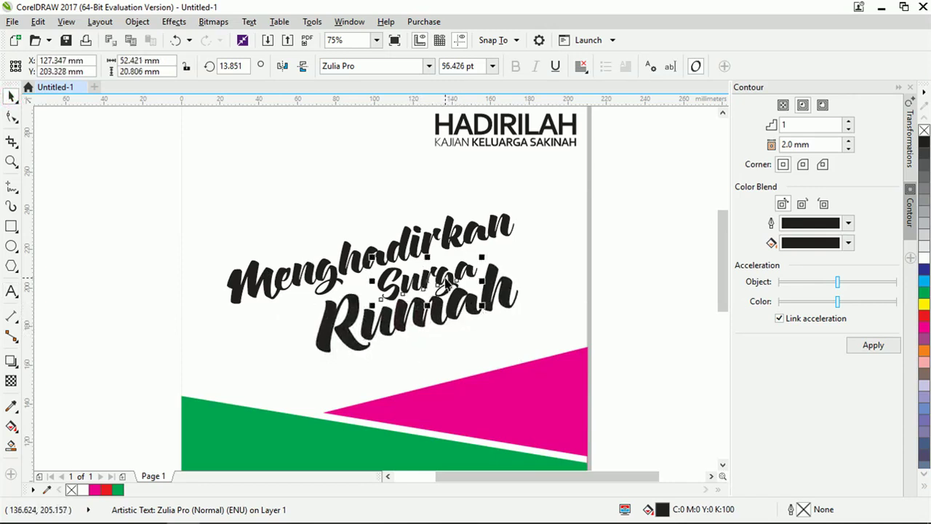
drag(446, 284, 302, 324)
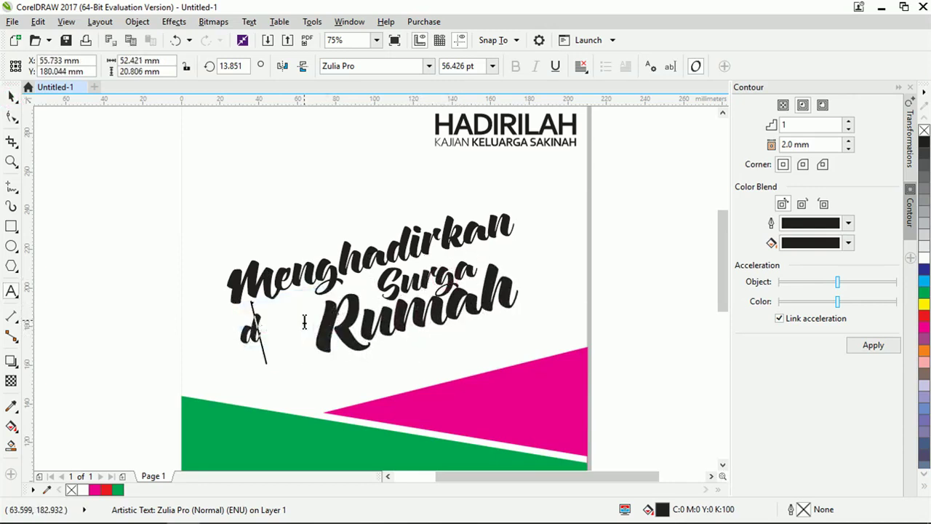
text(i)
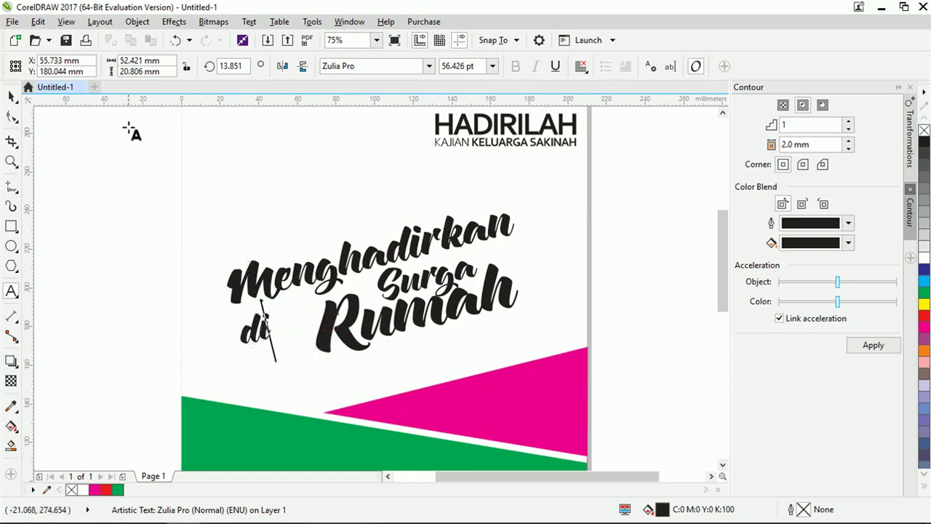
click(12, 99)
Step: Scale "di" down to about 36 pt and place it just left of the "R" in "Rumah"
scroll(270, 367, up, 2)
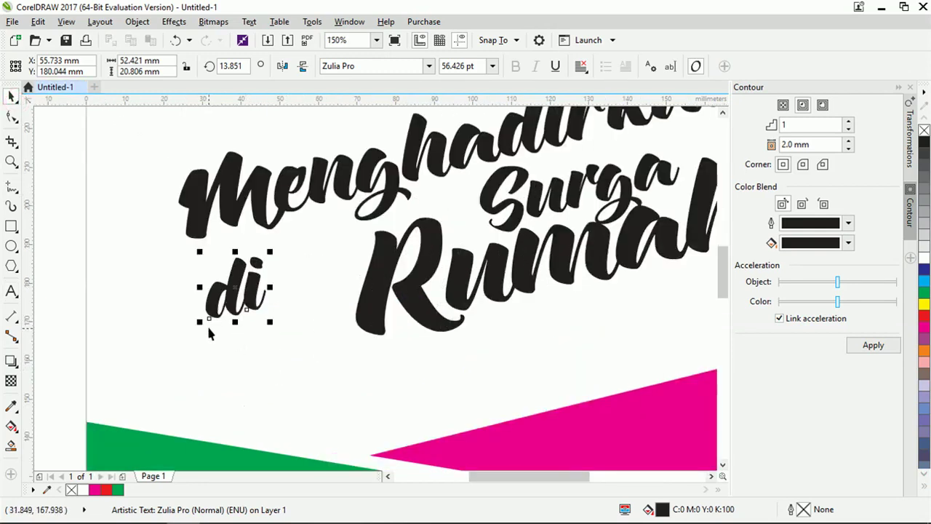
drag(198, 325, 335, 253)
click(240, 273)
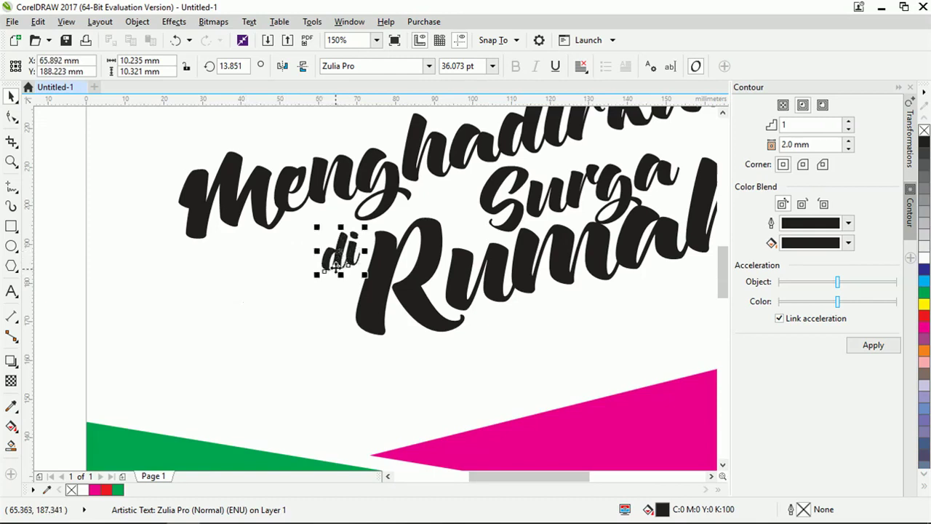
Step: Reposition "Surga" between "Menghadirkan" and "Rumah", shifting it left and down onto the top of "Rumah"
scroll(337, 254, down, 2)
scroll(462, 233, up, 2)
click(400, 260)
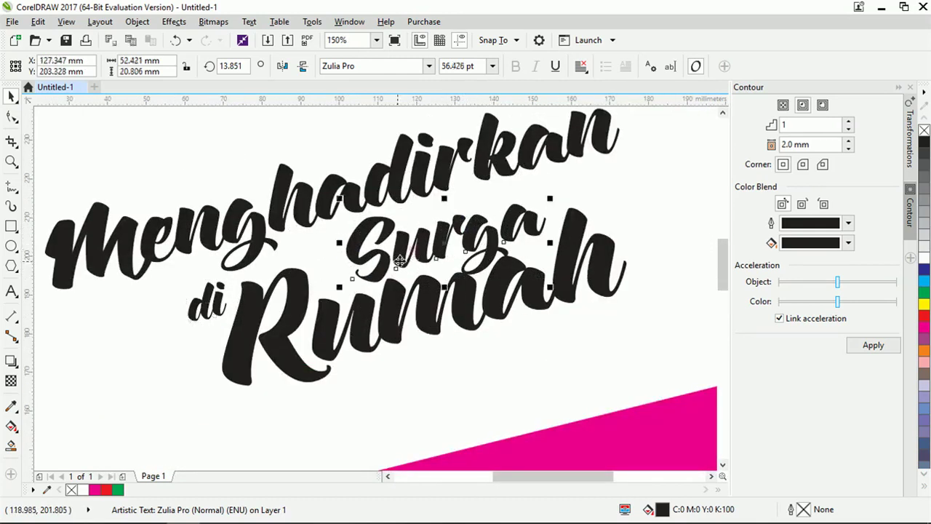
drag(399, 250, 409, 243)
scroll(409, 246, down, 3)
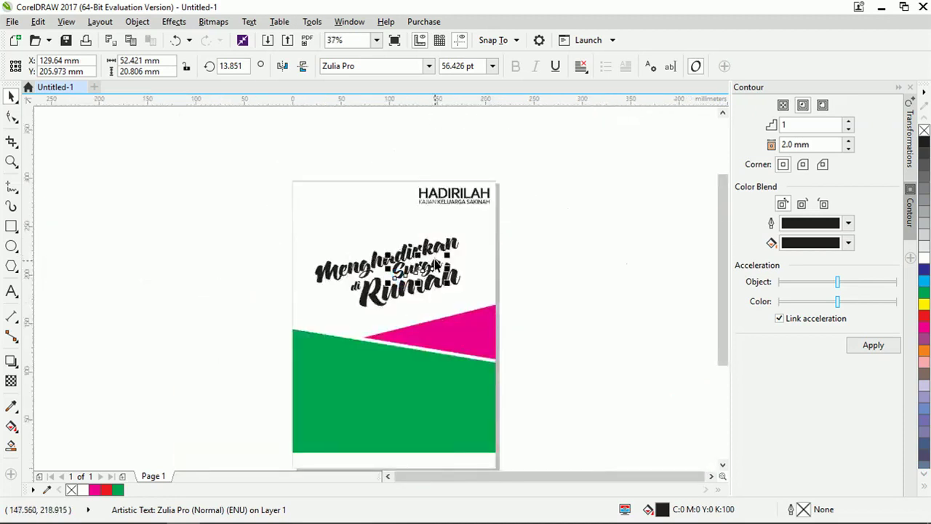
scroll(426, 285, up, 1)
drag(399, 277, 377, 297)
scroll(425, 273, up, 1)
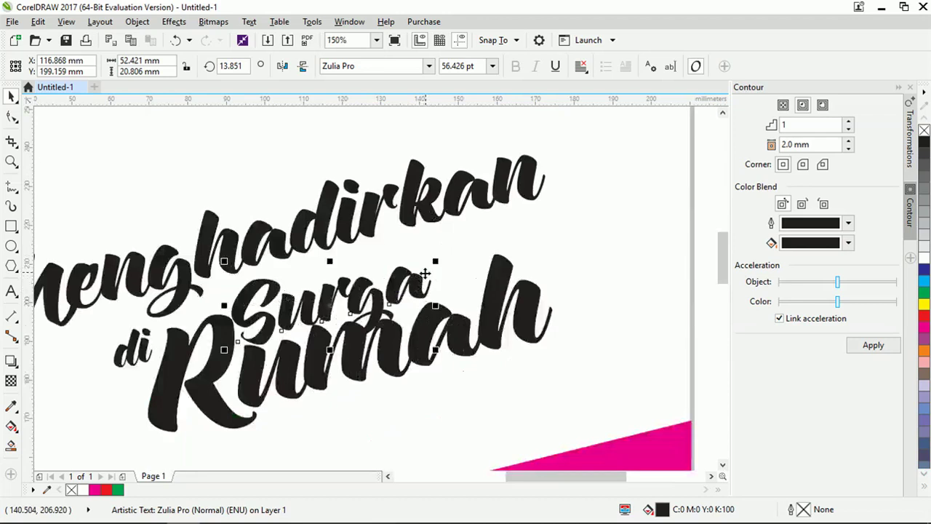
Step: Enlarge "Surga" to about 60 pt and shift it slightly up and right between "Menghadirkan" and "Rumah"
drag(434, 263, 454, 254)
drag(373, 289, 380, 285)
scroll(399, 245, down, 1)
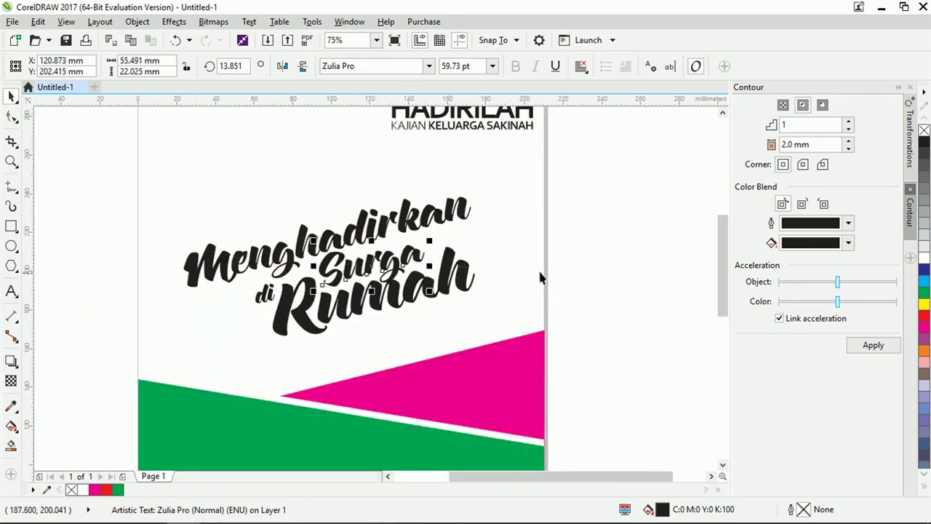
Step: Select all four words of the slanted title together and move them up and slightly right on the page
click(585, 273)
drag(625, 344, 84, 182)
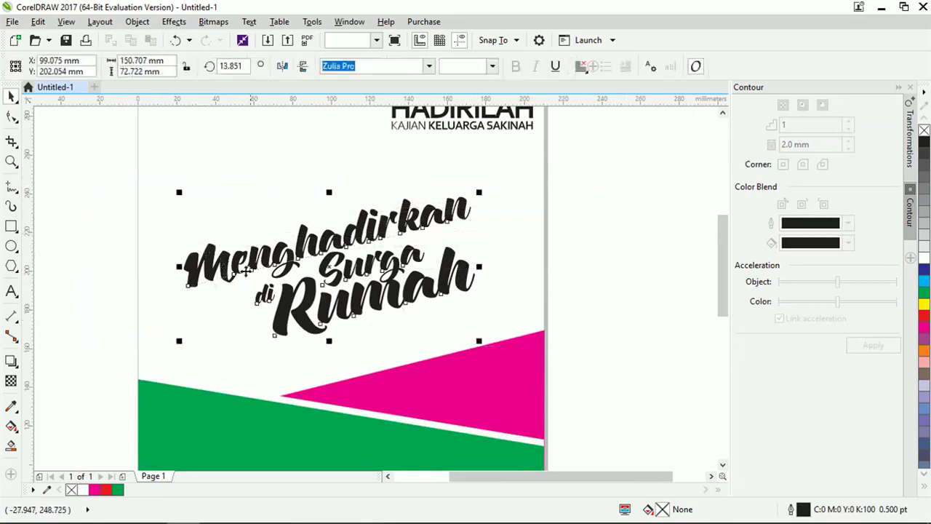
drag(325, 264, 337, 245)
click(607, 231)
scroll(381, 312, down, 3)
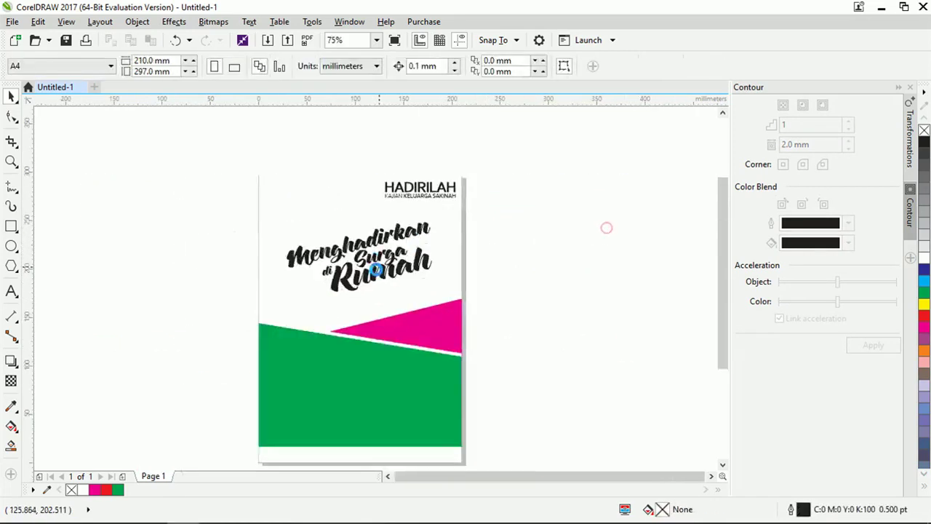
scroll(379, 308, up, 1)
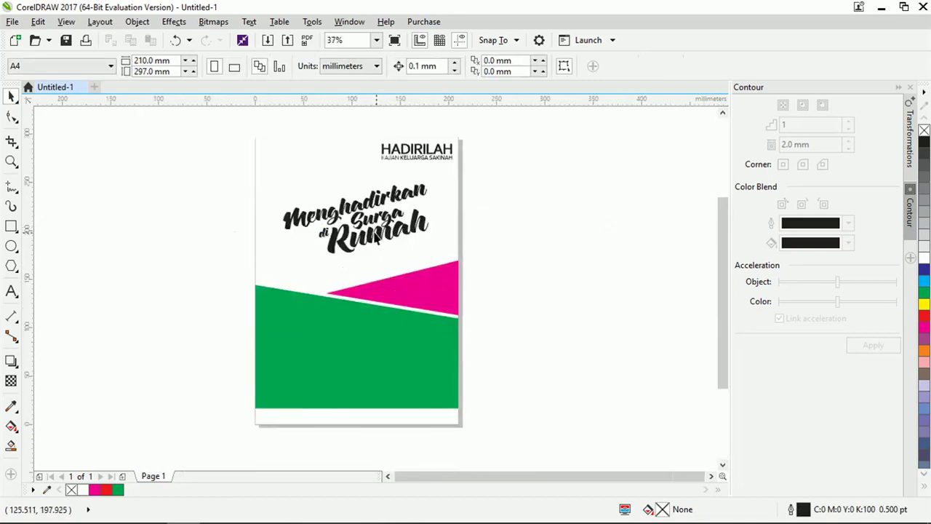
drag(230, 204, 232, 200)
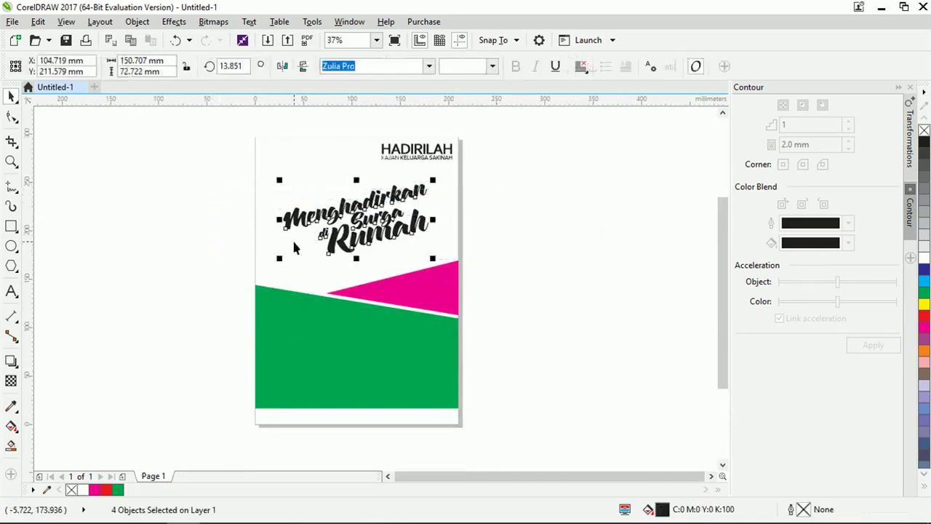
click(496, 251)
scroll(400, 233, up, 2)
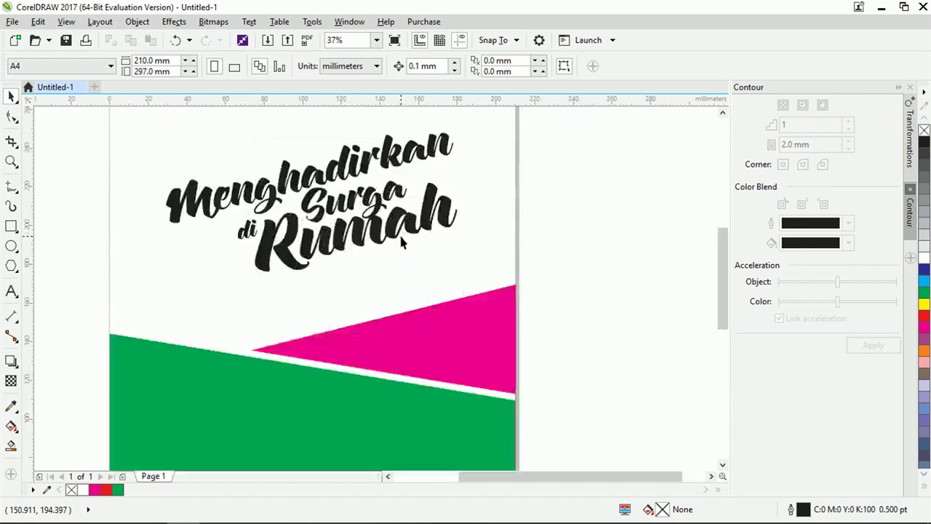
Step: Enlarge "Surga" and "Rumah" together so that "Surga" starts just right of "di"
click(350, 207)
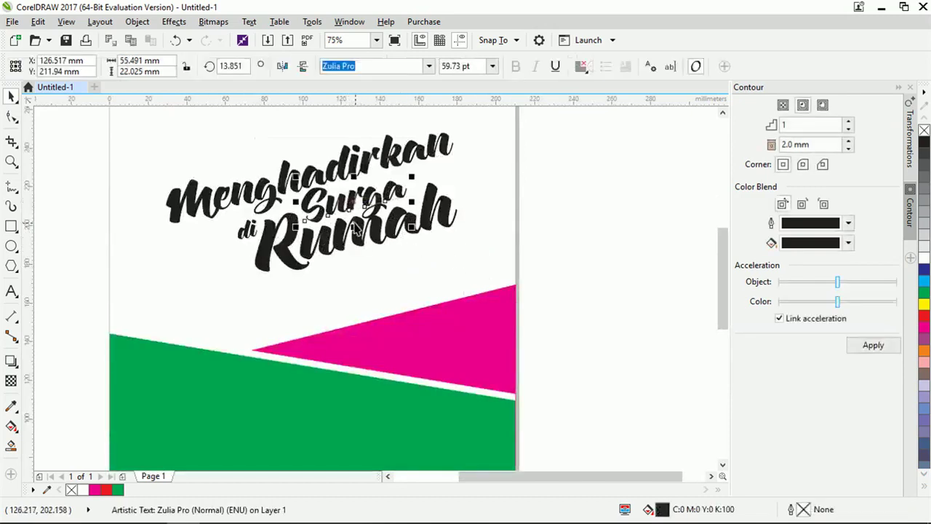
shift+click(343, 236)
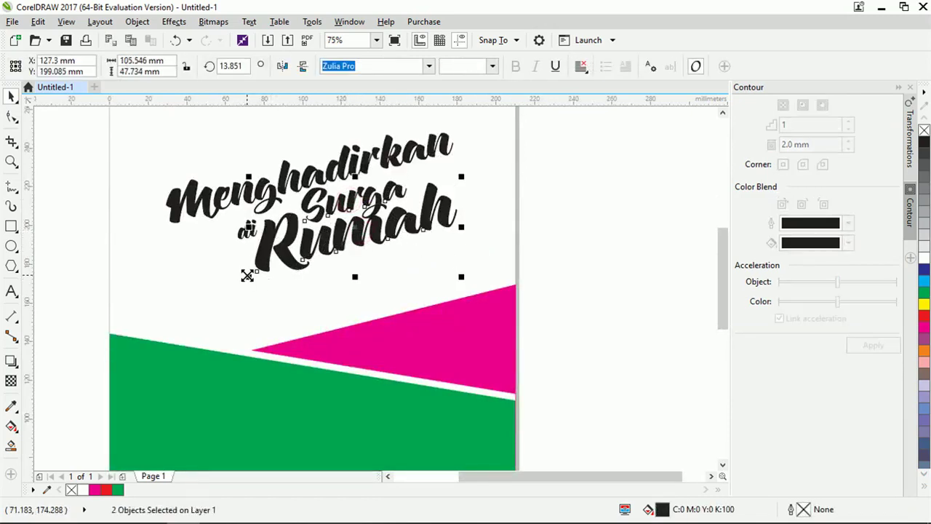
mouse_move(248, 277)
mouse_down()
mouse_move(197, 318)
mouse_move(267, 272)
mouse_move(254, 267)
mouse_up()
click(626, 260)
scroll(248, 231, up, 2)
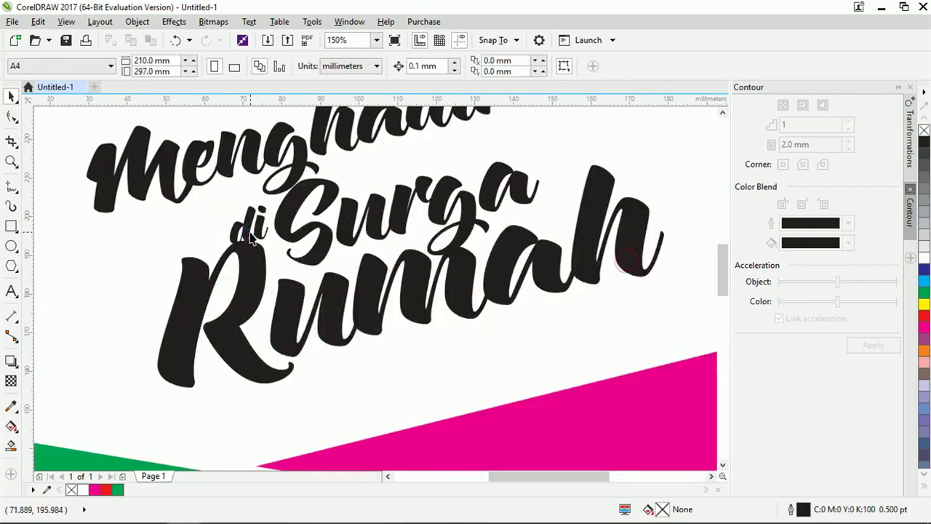
Step: Nudge "di" slightly down and left, above the "R" of "Rumah" and beside "Surga"
click(249, 225)
drag(249, 225, 246, 232)
scroll(248, 227, down, 4)
click(490, 249)
drag(441, 278, 158, 173)
drag(225, 186, 225, 187)
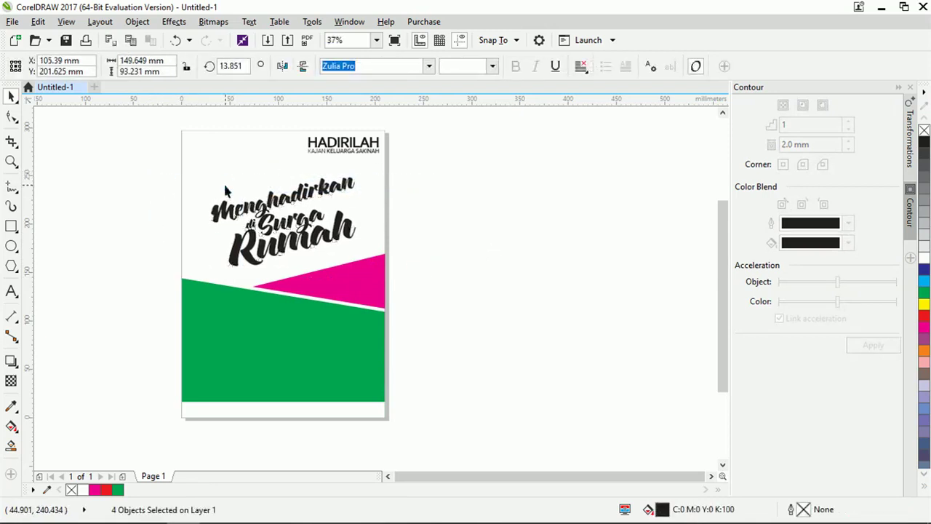
click(451, 387)
scroll(284, 342, up, 2)
scroll(270, 332, down, 2)
scroll(259, 320, up, 2)
scroll(257, 320, down, 2)
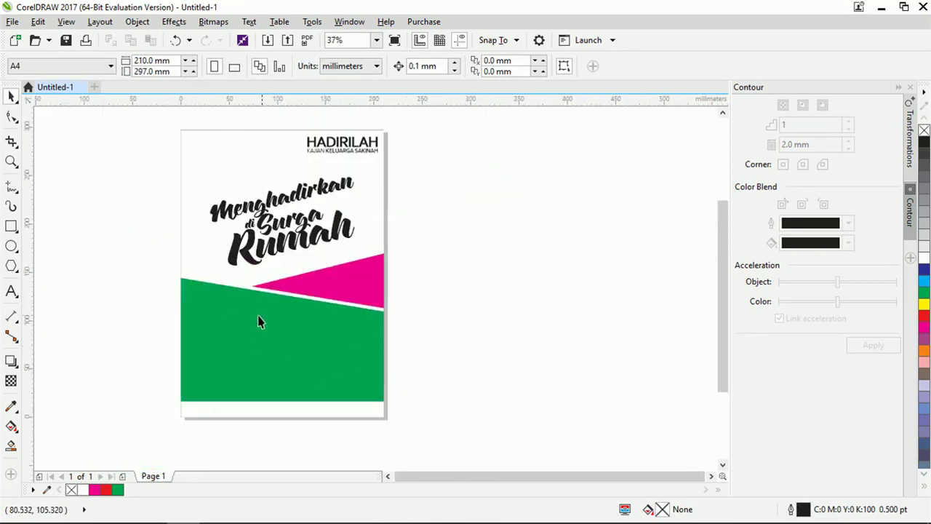
Step: Place a copy of the "HADIRILAH" heading on the left of the green shape and change its text to "Bersama"
click(337, 148)
drag(336, 142, 219, 309)
scroll(219, 309, up, 2)
double_click(219, 311)
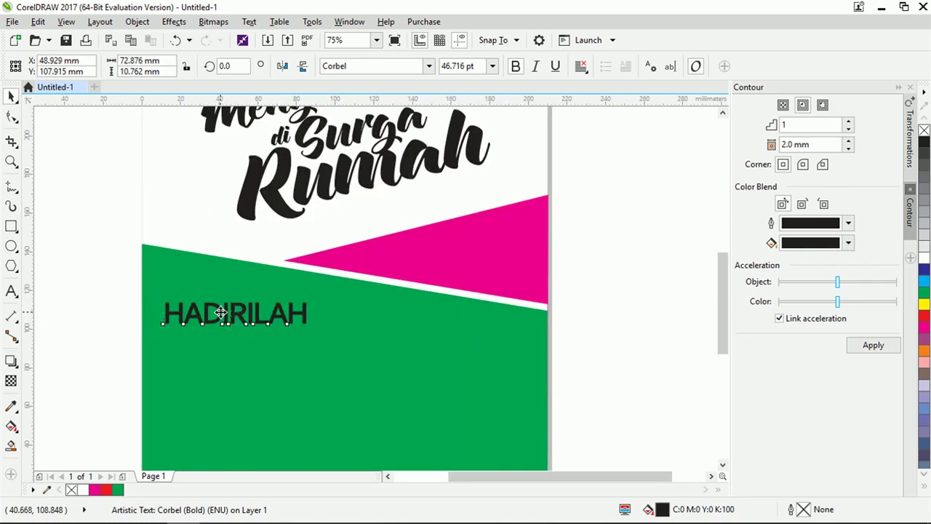
key(ctrl+a)
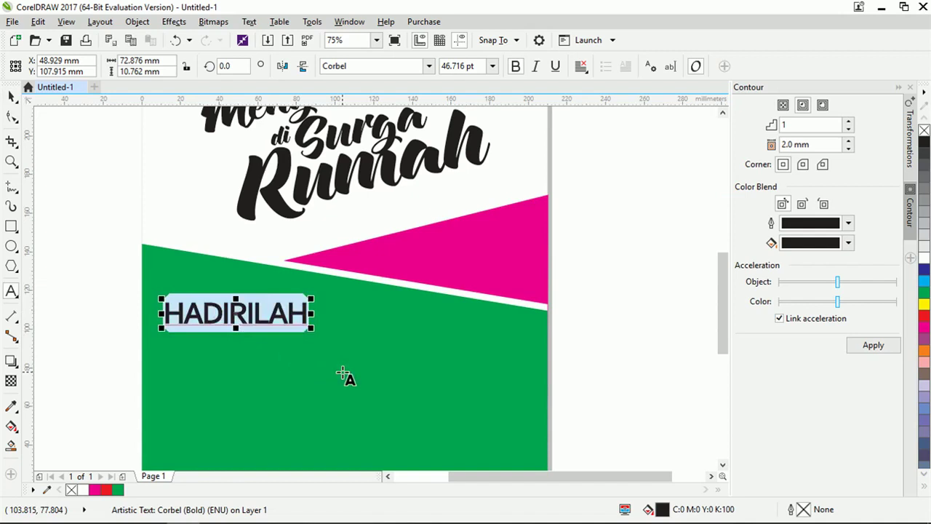
text(ber)
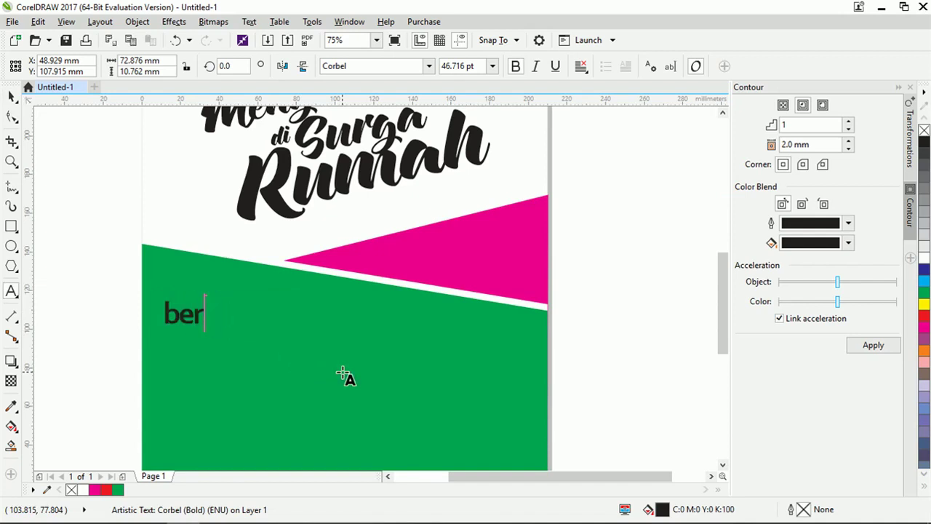
key(BackSpace)
key(BackSpace)
key(BackSpace)
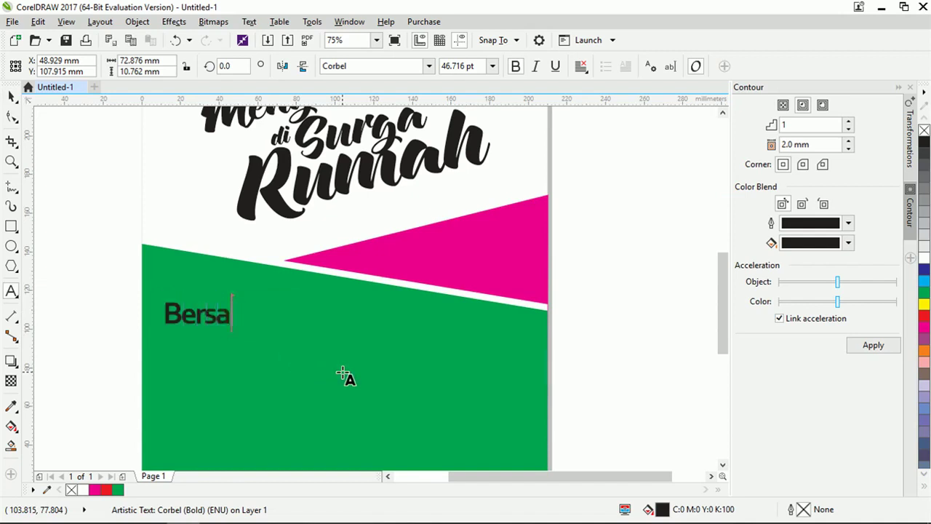
key(ctrl+space)
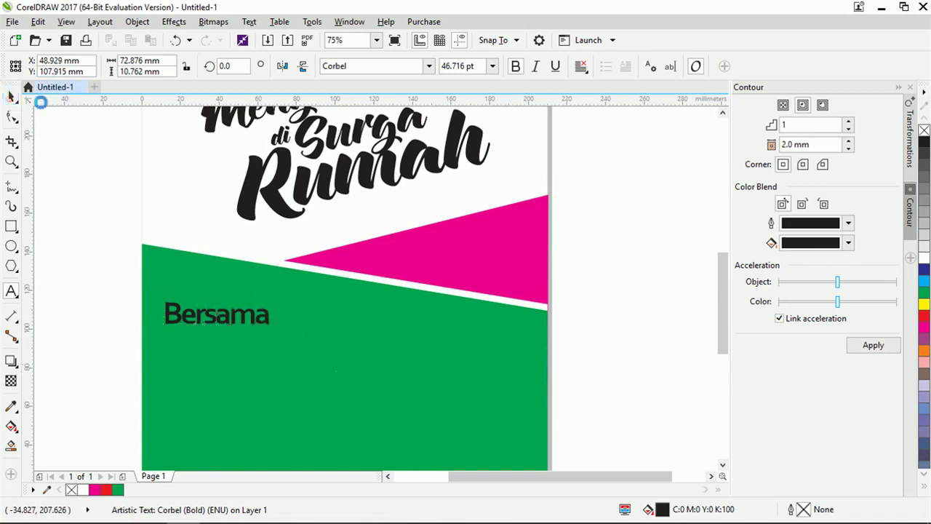
Step: Set the font size of "Bersama" to 25 pt
text(15)
key(Return)
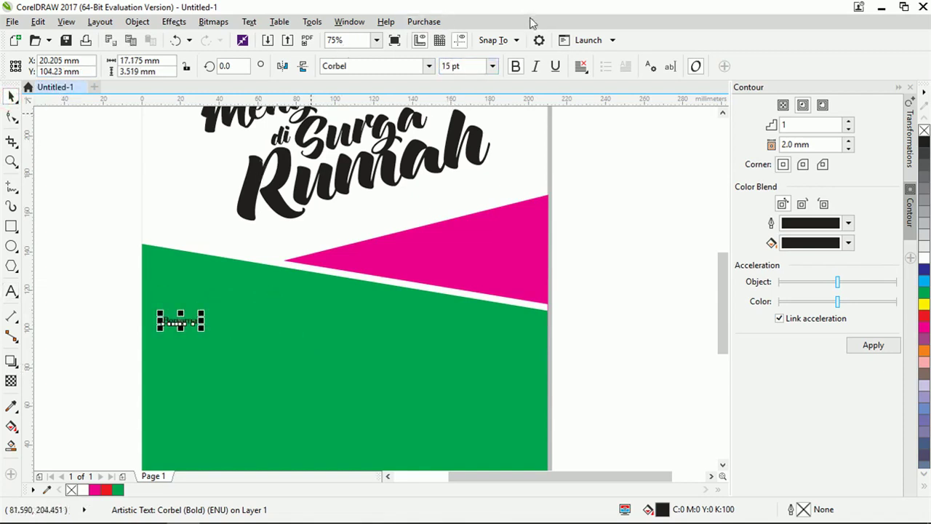
key(Return)
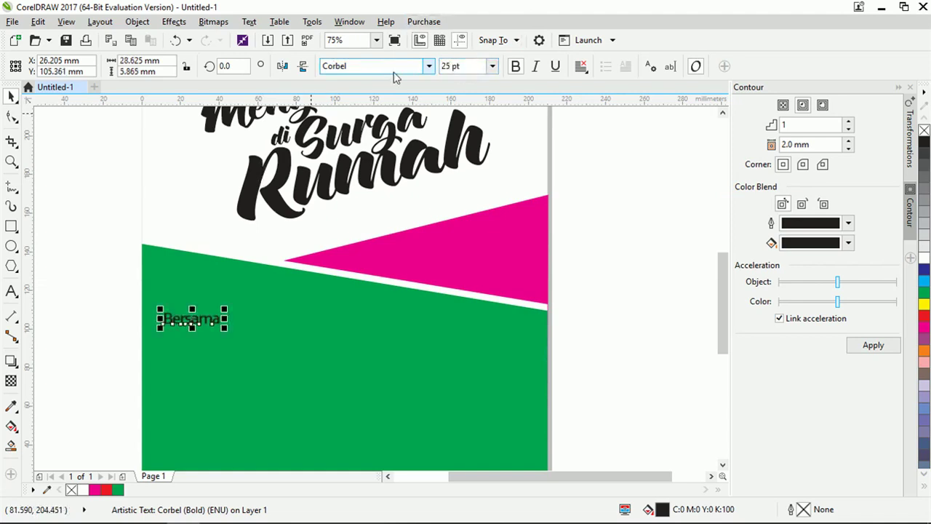
scroll(302, 284, down, 1)
scroll(259, 322, up, 1)
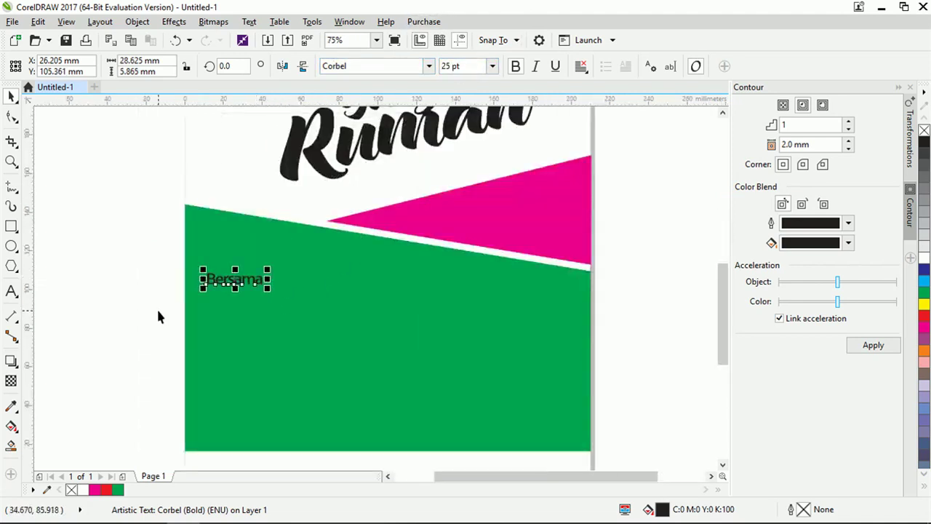
Step: Shift "Bersama" slightly left on the green shape and fill it with white
click(157, 309)
scroll(240, 293, up, 1)
mouse_move(234, 274)
mouse_down()
mouse_move(225, 266)
mouse_move(227, 275)
mouse_up()
click(924, 260)
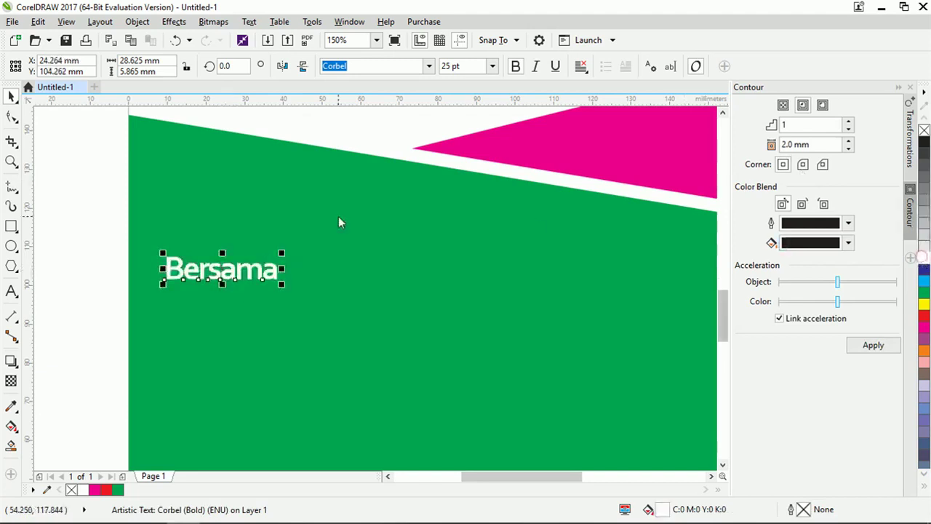
scroll(335, 218, down, 1)
click(149, 287)
scroll(276, 245, up, 2)
Step: Duplicate "Bersama" directly below itself and scale the copy up to about 41.6 pt
click(273, 253)
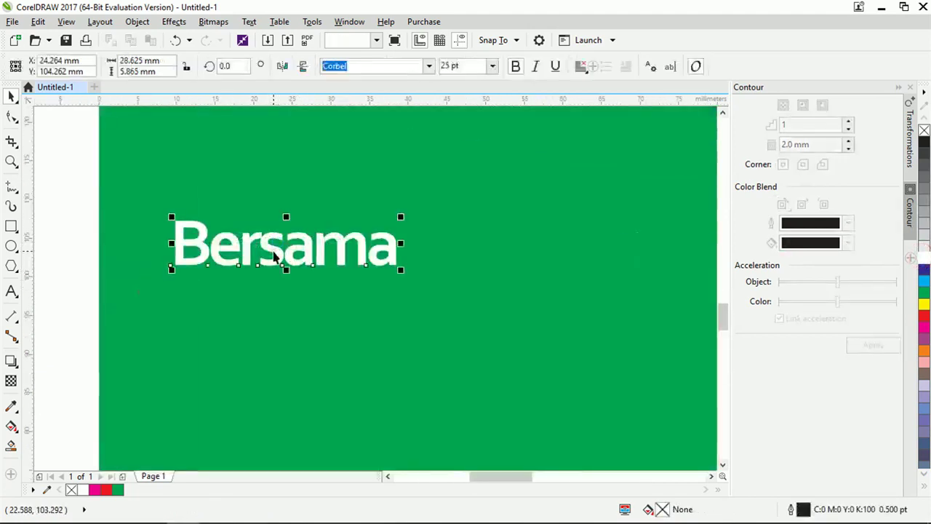
drag(273, 251, 265, 298)
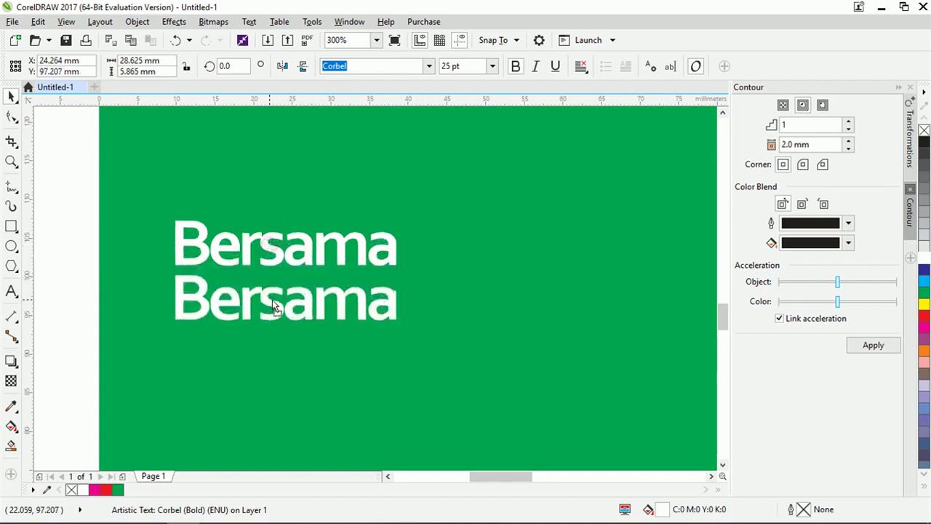
scroll(264, 298, down, 1)
drag(334, 315, 410, 355)
Step: Replace the text of the larger "Bersama" copy with the speaker's name, including the title "Ust." and the degree "Lc"
double_click(358, 315)
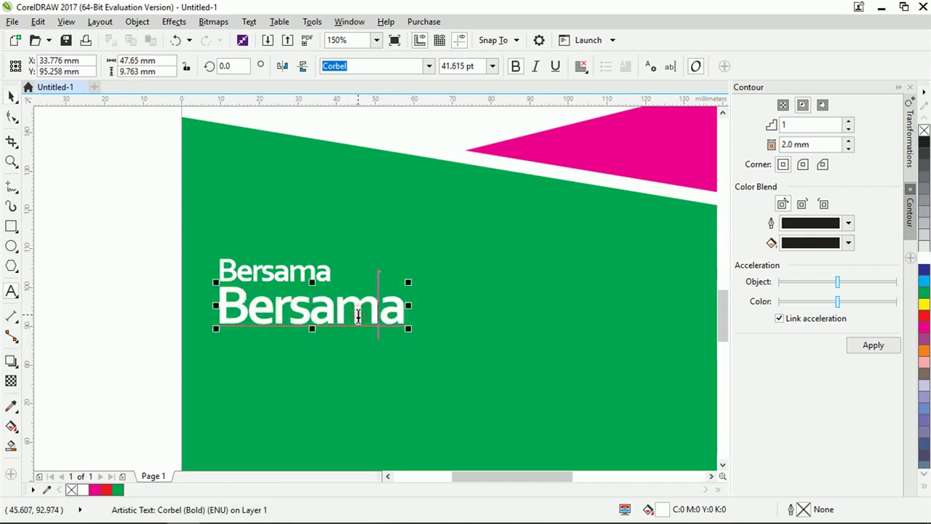
double_click(358, 315)
text(Us)
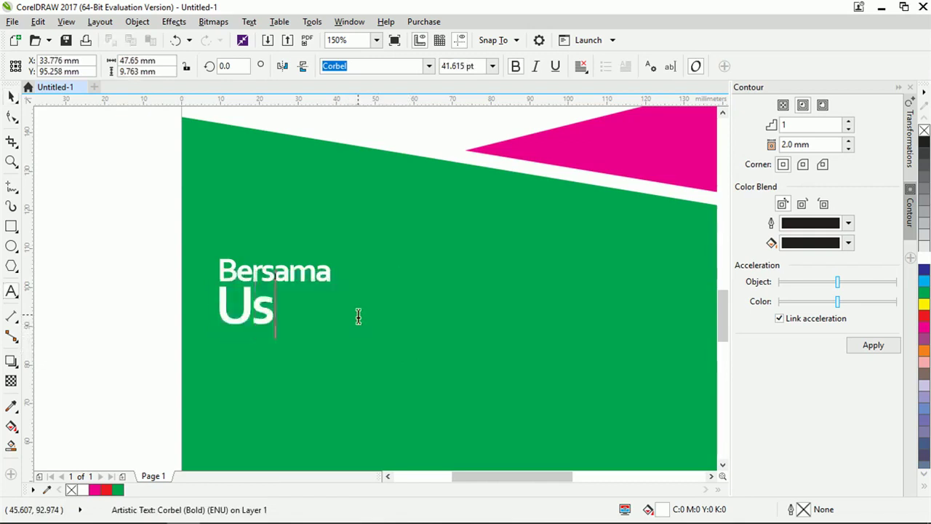
text(t. Fulan)
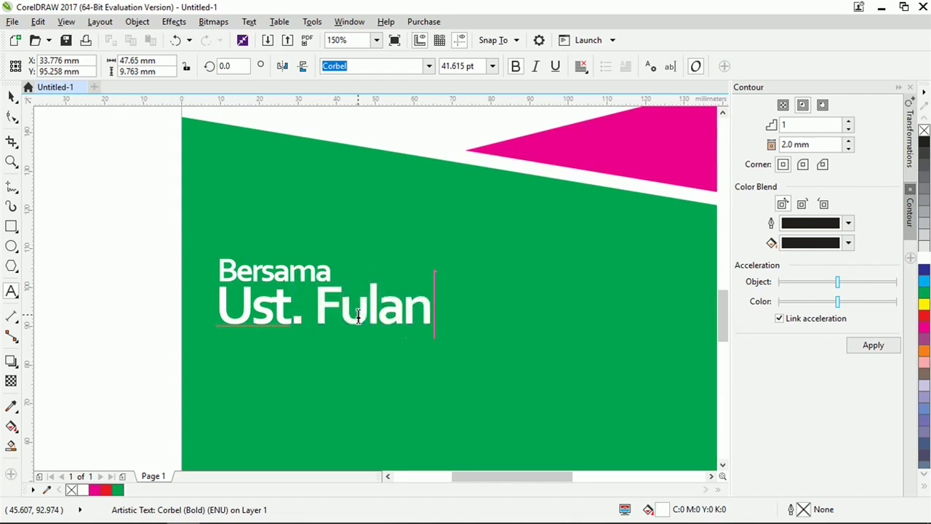
text(, Lc)
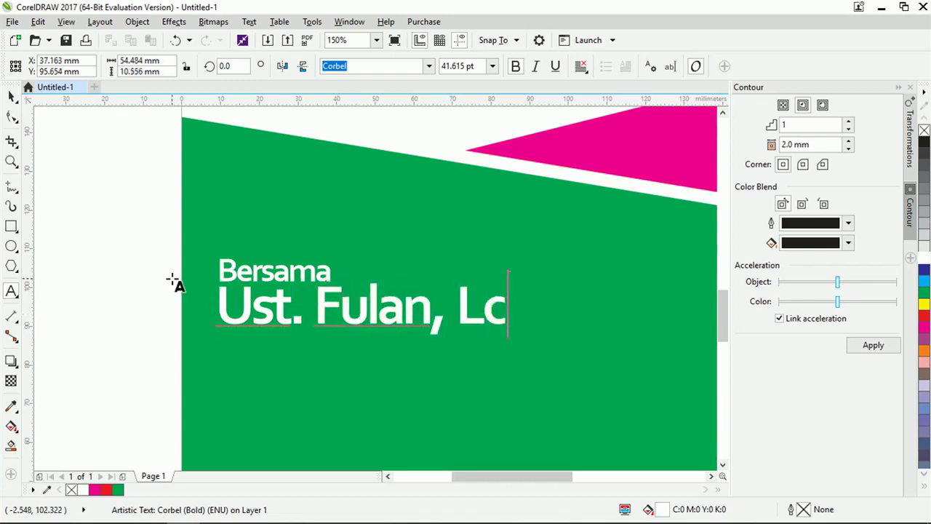
click(11, 96)
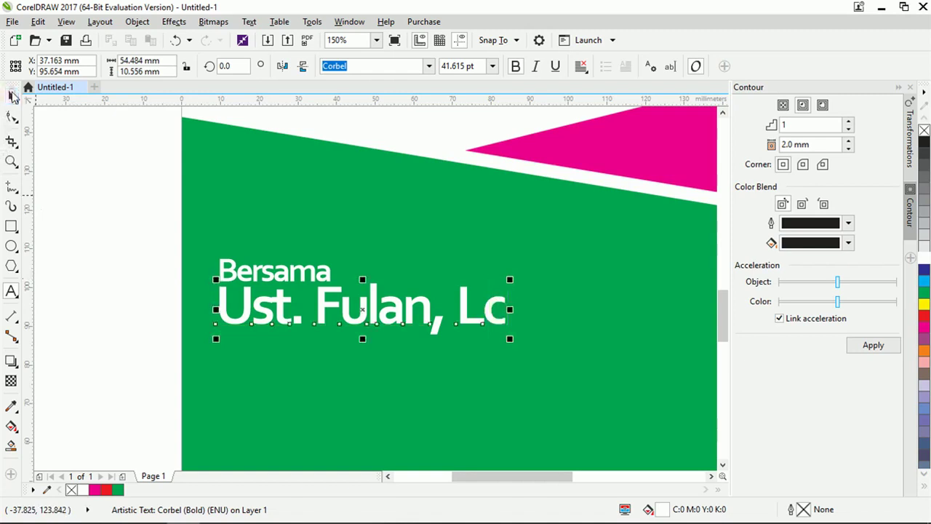
Step: Nudge the speaker's name line down a little to widen its gap to "Bersama"
key(Down)
key(Down)
key(Down)
key(Down)
key(Down)
key(Down)
key(Down)
key(Down)
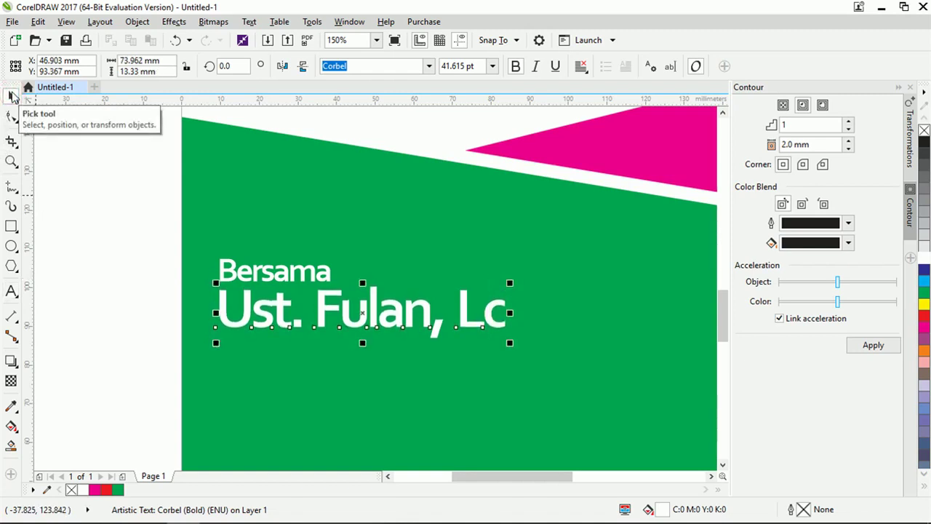
click(136, 245)
Step: Turn off bold for "Bersama" above the speaker's name and scale it down to about 21.8 pt
click(252, 279)
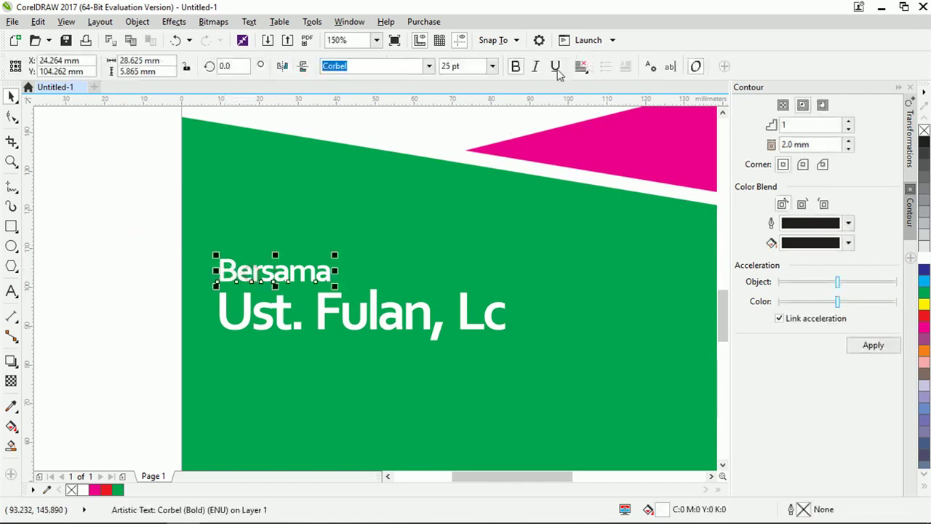
click(518, 67)
drag(329, 255, 317, 256)
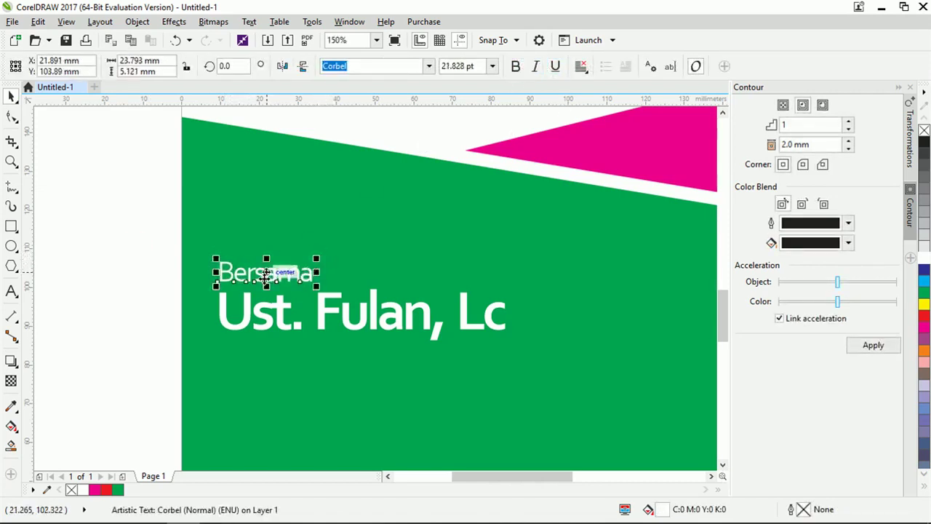
Step: Copy "Bersama" below the speaker's name, change the copy's text to "Dosen di Universitas Entah" and scale it to about 15.6 pt
drag(266, 274, 271, 347)
double_click(271, 347)
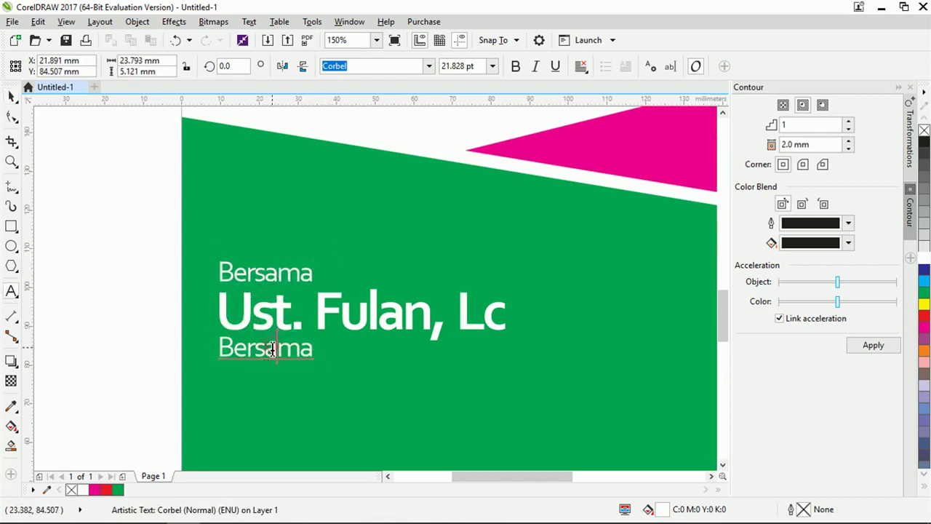
double_click(272, 349)
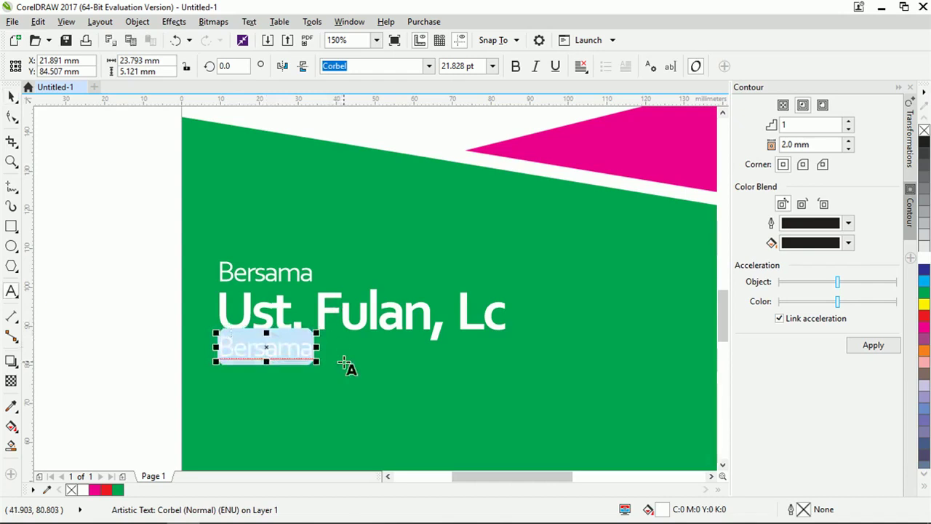
text(Dosen di Univ)
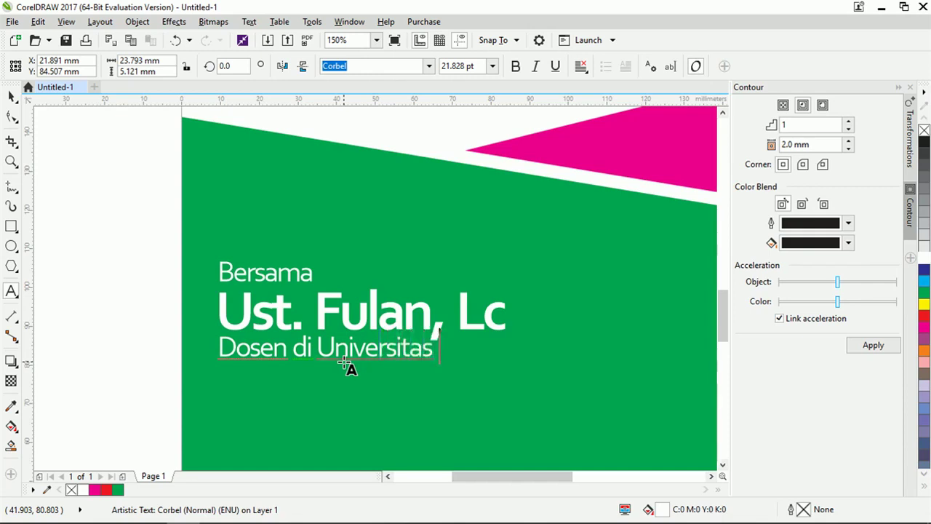
click(11, 96)
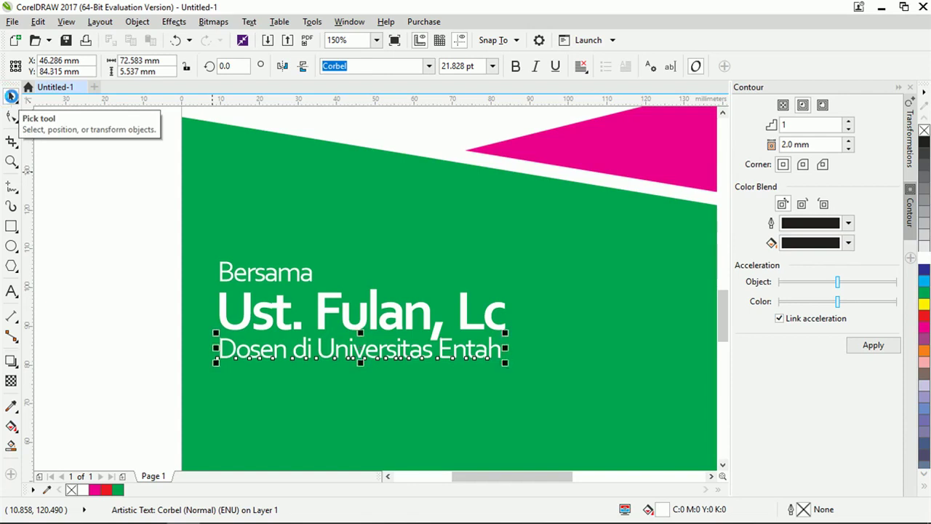
drag(505, 362, 419, 373)
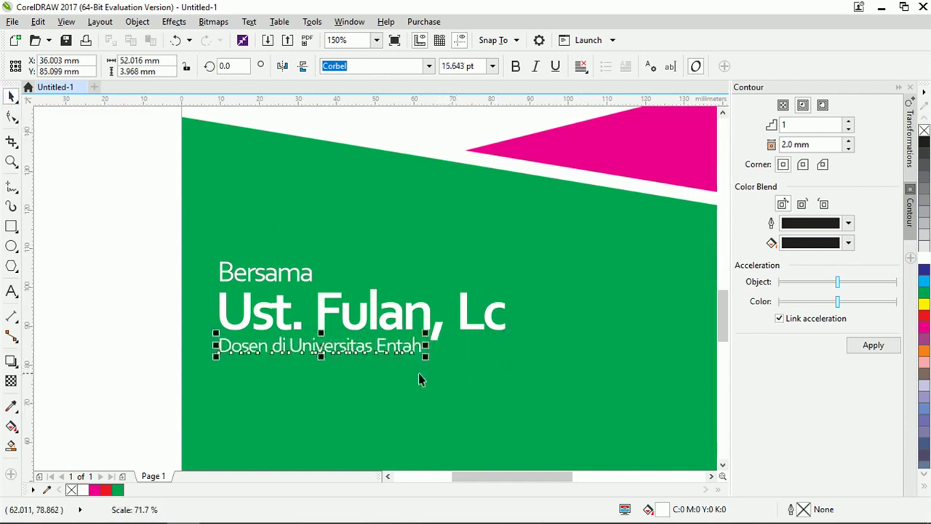
Step: Move the three speaker lines up a little within the green shape
scroll(418, 373, down, 2)
key(Escape)
scroll(173, 335, down, 1)
scroll(376, 335, up, 3)
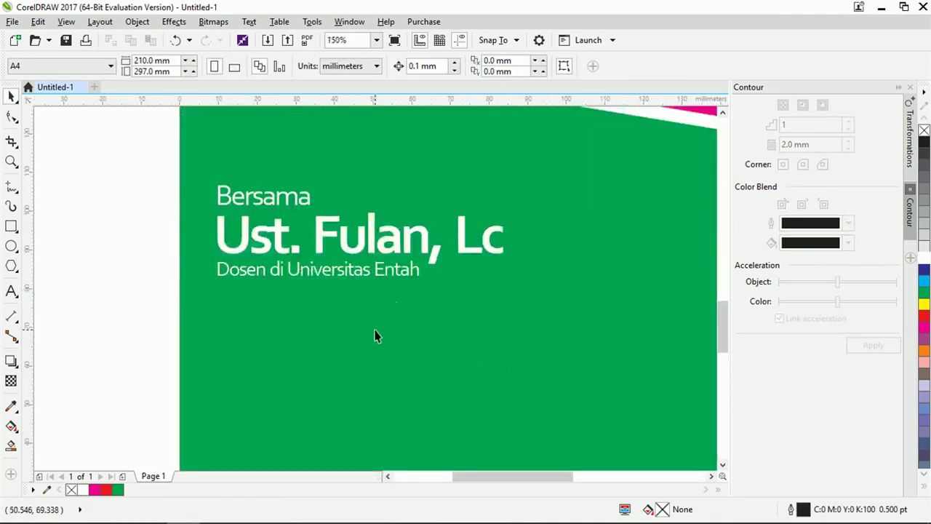
scroll(371, 302, down, 1)
scroll(373, 308, down, 1)
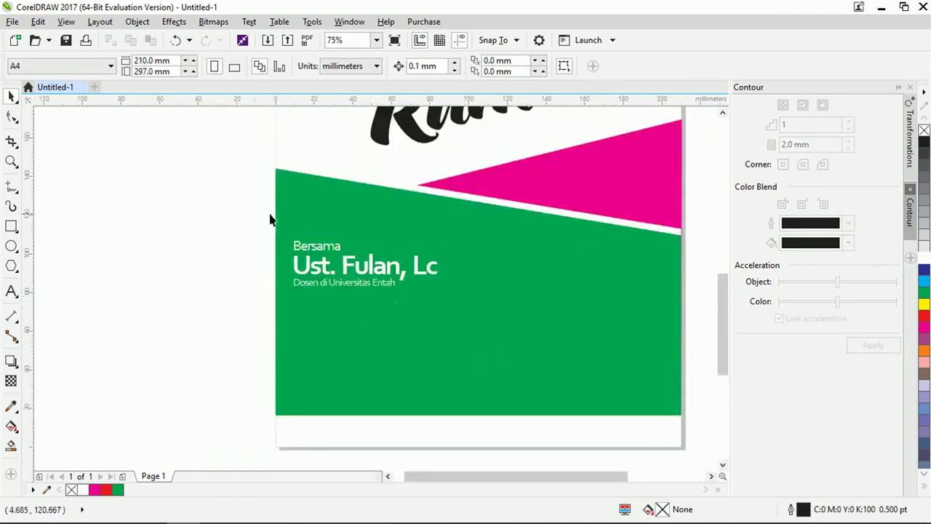
drag(457, 307, 457, 308)
mouse_move(364, 258)
mouse_down()
mouse_move(365, 240)
mouse_move(366, 251)
mouse_up()
click(262, 304)
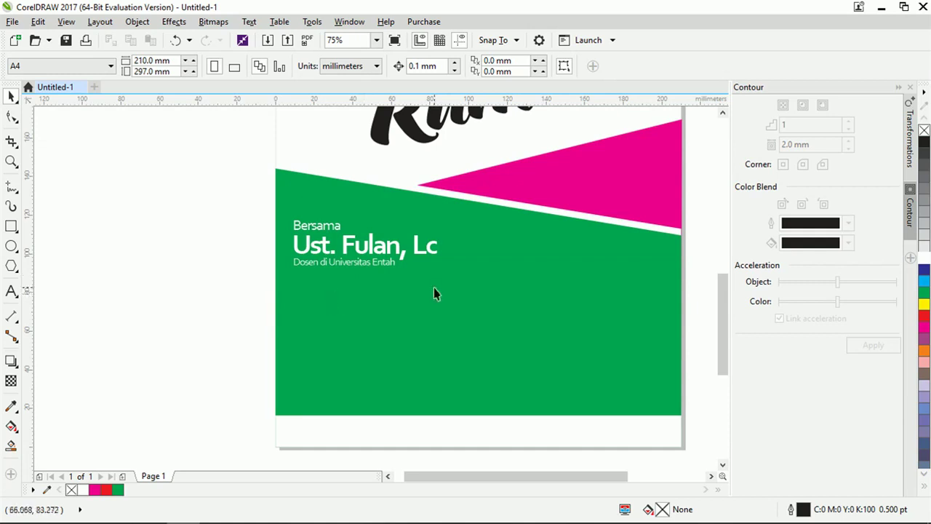
scroll(350, 255, up, 2)
drag(145, 159, 579, 325)
click(101, 227)
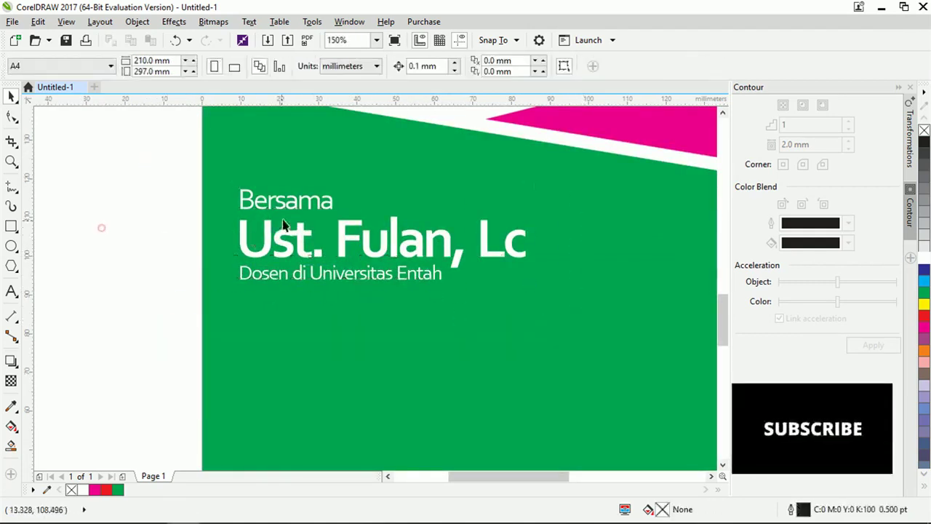
click(288, 205)
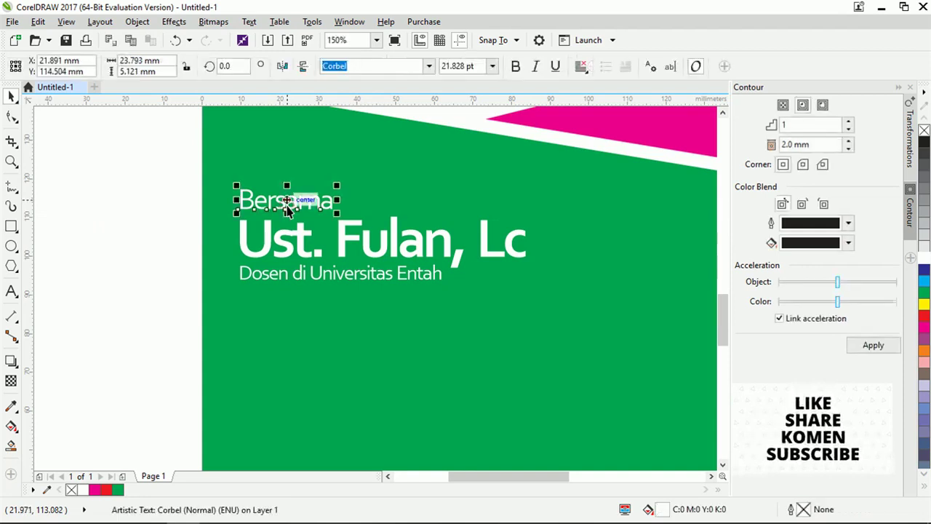
drag(288, 204, 289, 350)
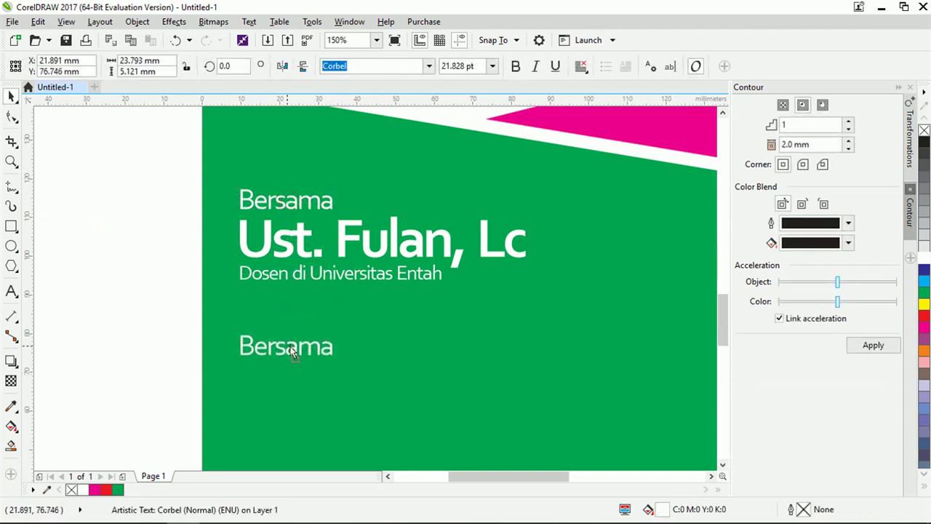
click(104, 291)
scroll(322, 291, down, 2)
scroll(308, 293, up, 2)
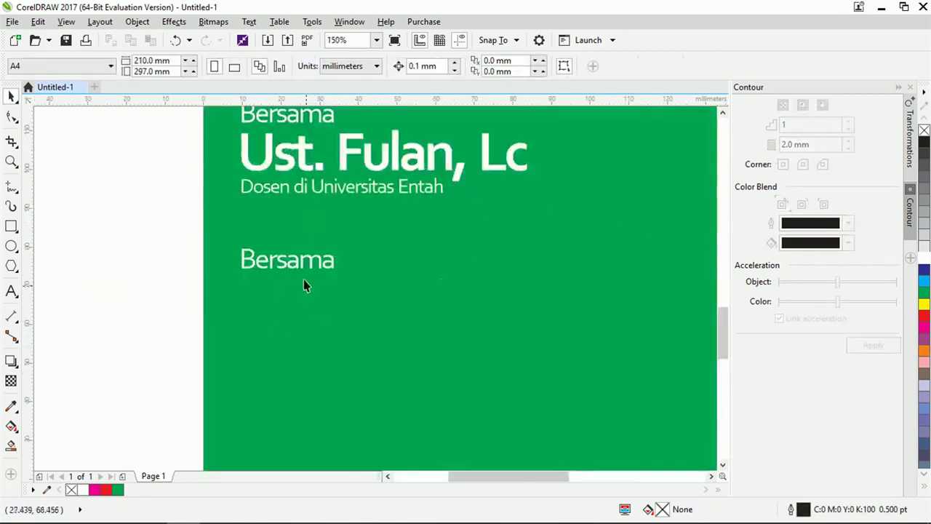
click(302, 272)
double_click(301, 267)
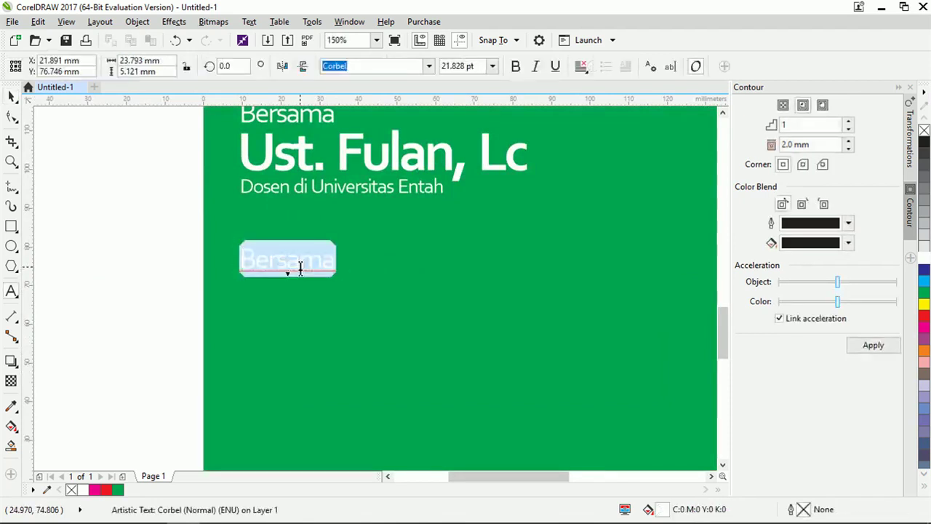
text(Tempat)
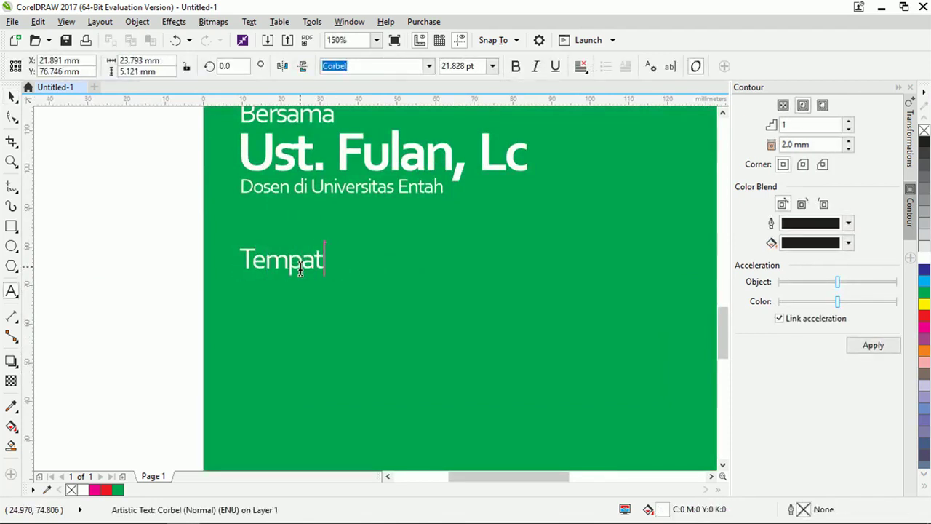
click(11, 97)
click(330, 195)
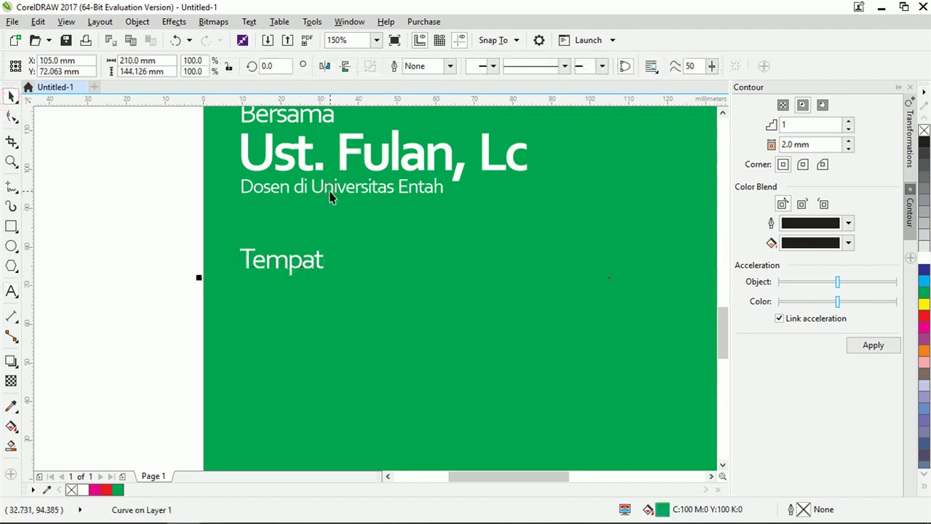
click(131, 269)
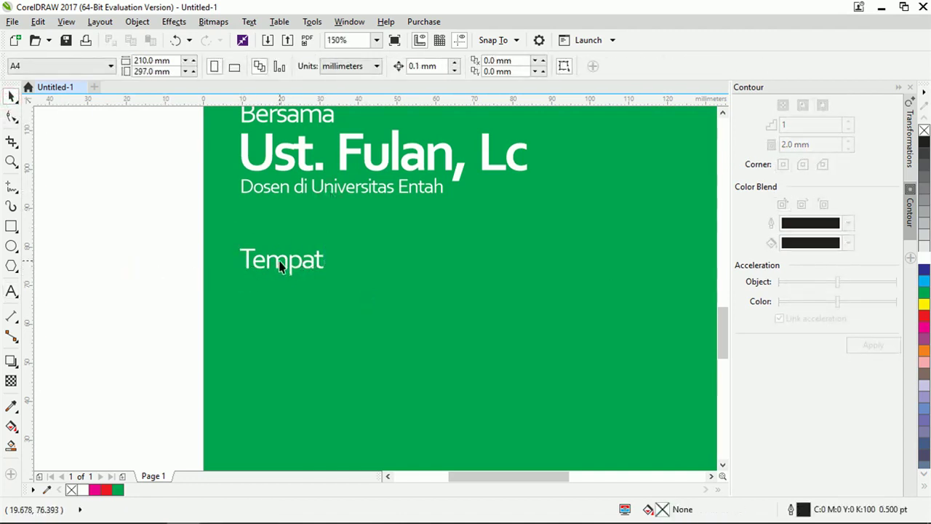
click(281, 266)
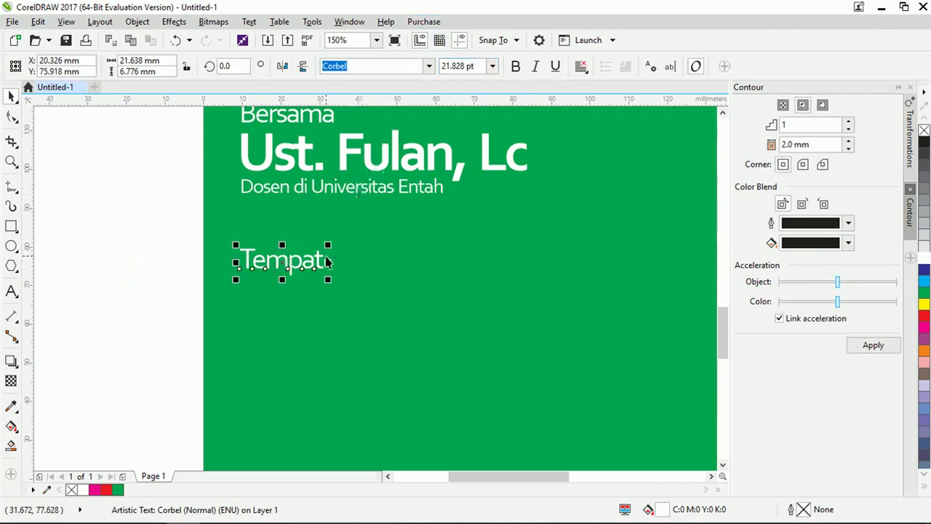
key(Delete)
Step: Copy the "Dosen di Universitas Entah" line further down the green shape and replace the copy's text with "Tempat"
click(295, 197)
click(297, 191)
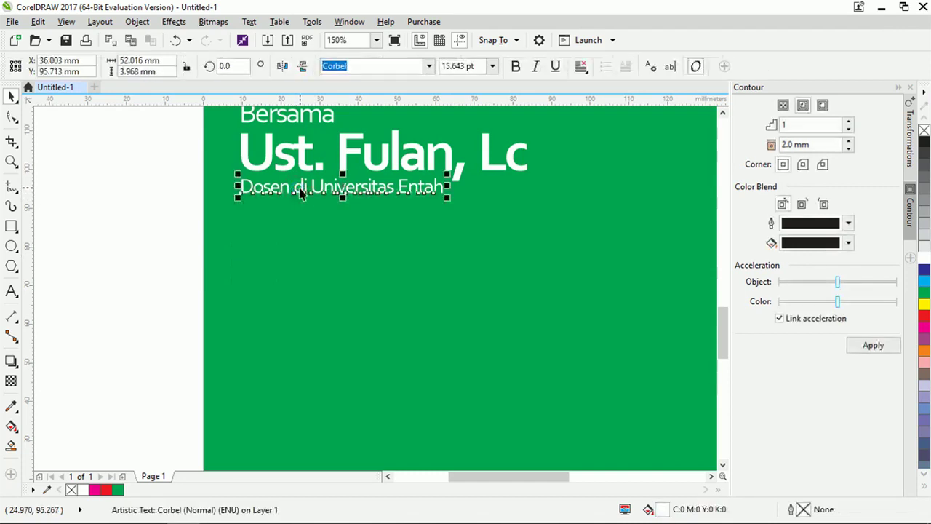
drag(301, 192, 302, 254)
double_click(300, 244)
key(ctrl+a)
text(T)
click(11, 96)
Step: Duplicate "Tempat" directly beneath itself and make the upper one bold as a heading
click(270, 243)
drag(270, 243, 271, 265)
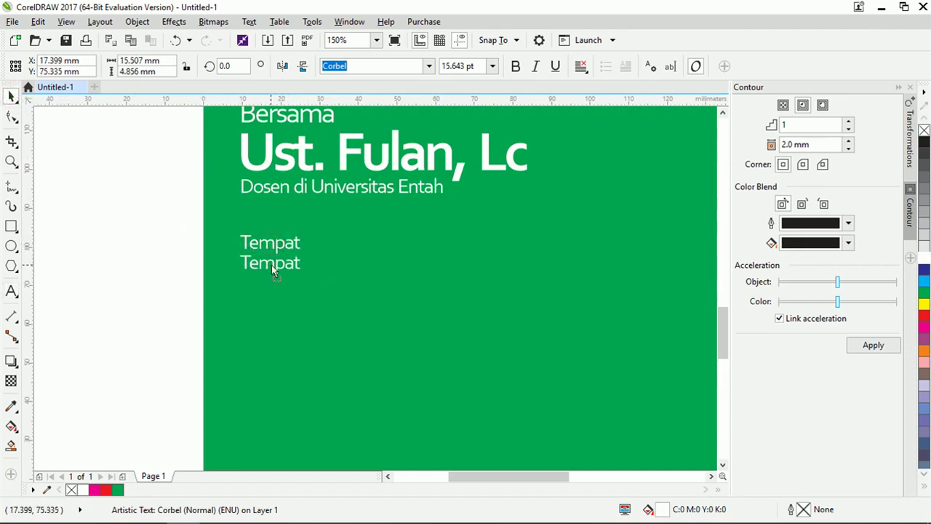
click(272, 265)
scroll(271, 266, down, 2)
scroll(275, 269, up, 2)
click(277, 269)
click(517, 66)
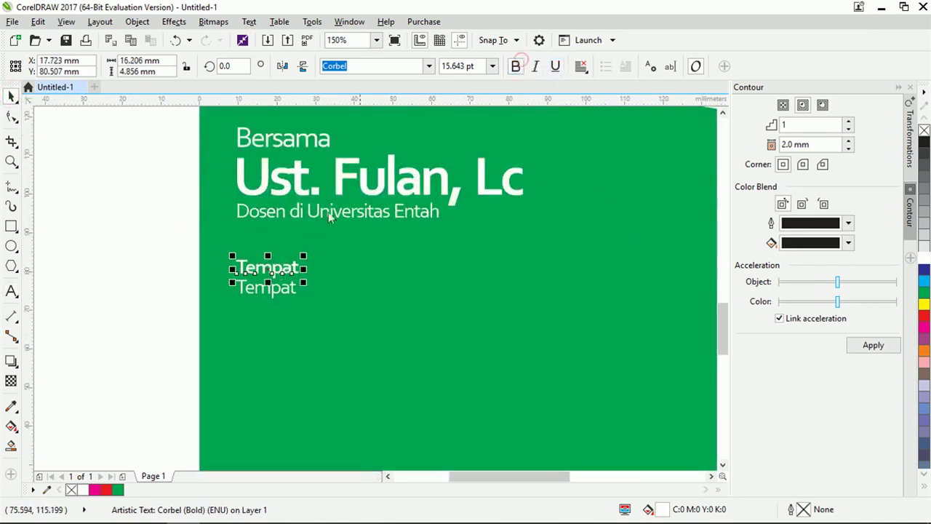
Step: Replace the text of the lower "Tempat" copy with "Masjid Kampus Entah Lantai 1"
click(141, 309)
scroll(282, 282, up, 2)
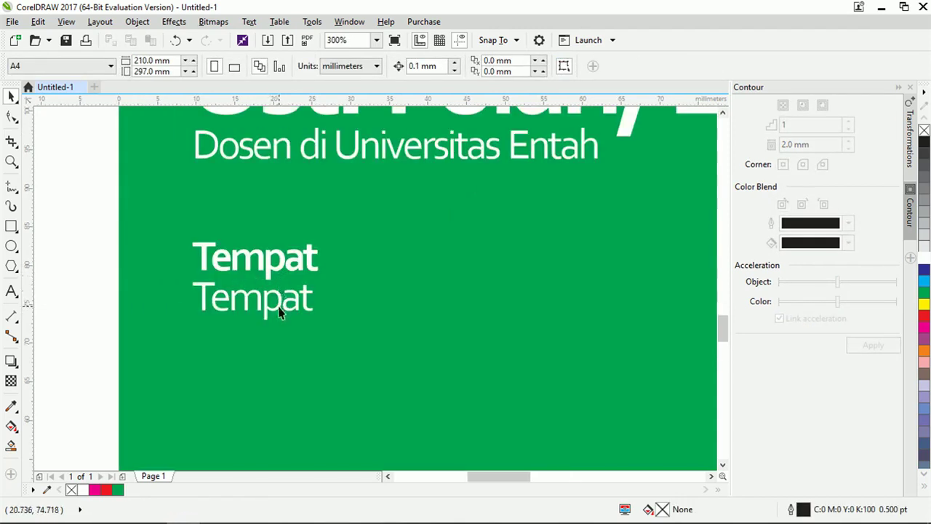
double_click(277, 308)
double_click(277, 307)
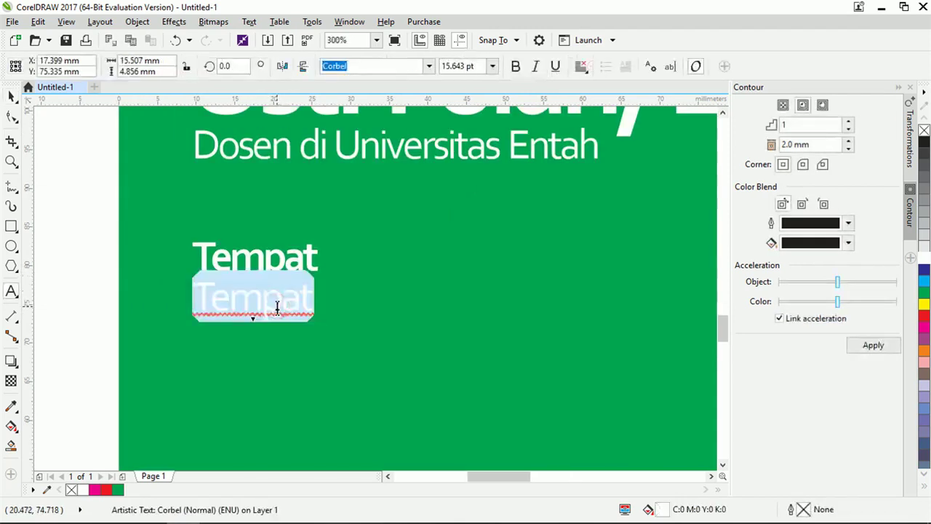
text(Ma)
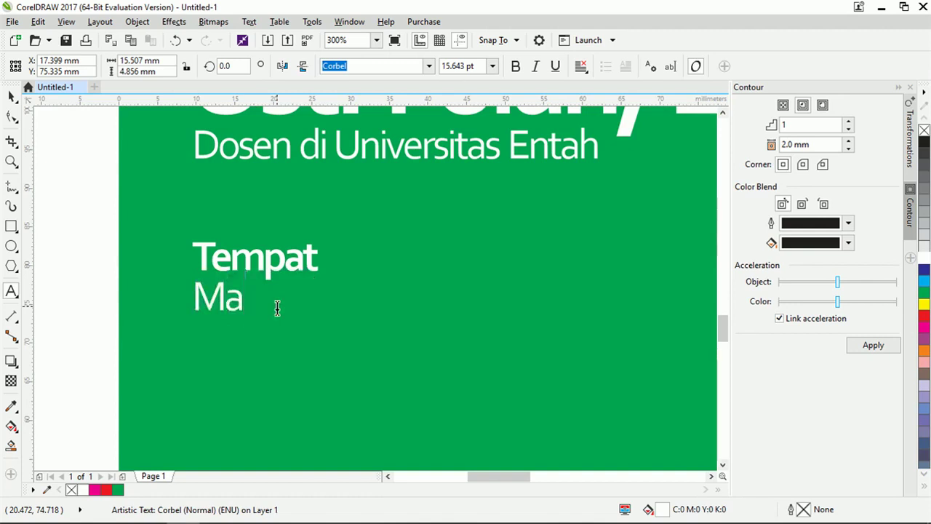
text(jid)
key(BackSpace)
key(BackSpace)
key(BackSpace)
text(sjid Kampus Entah)
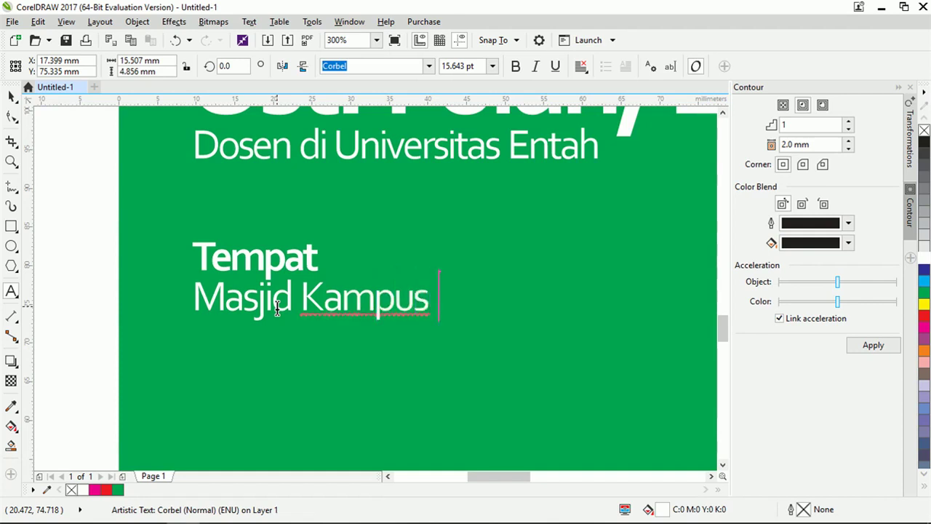
text( Lanta)
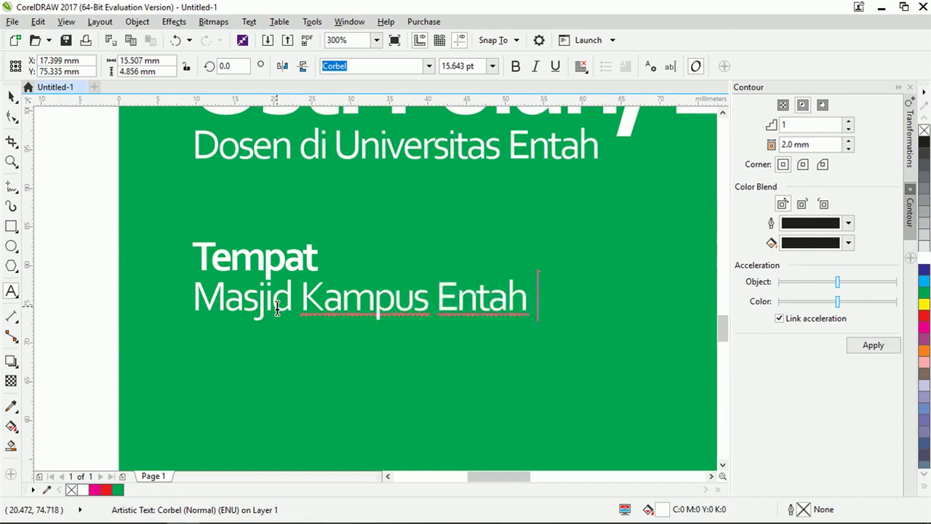
text(u)
key(BackSpace)
text(i 1)
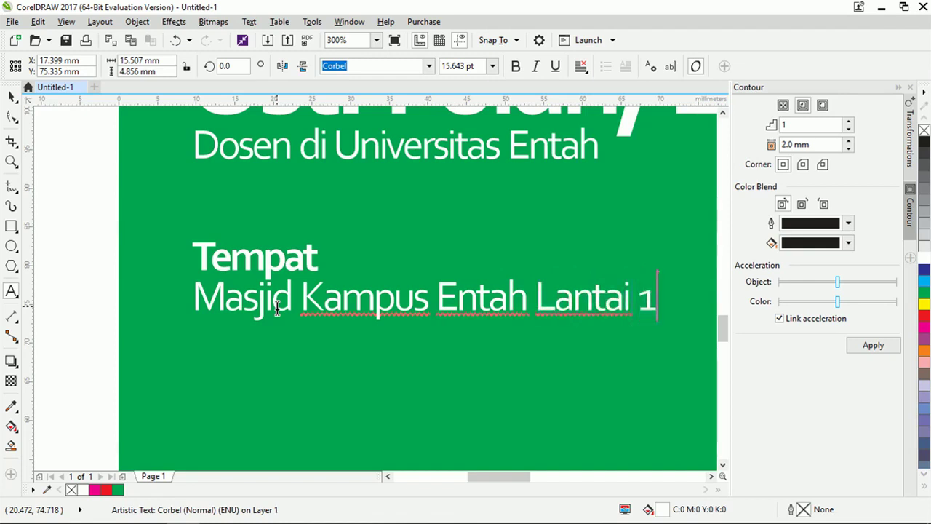
key(Escape)
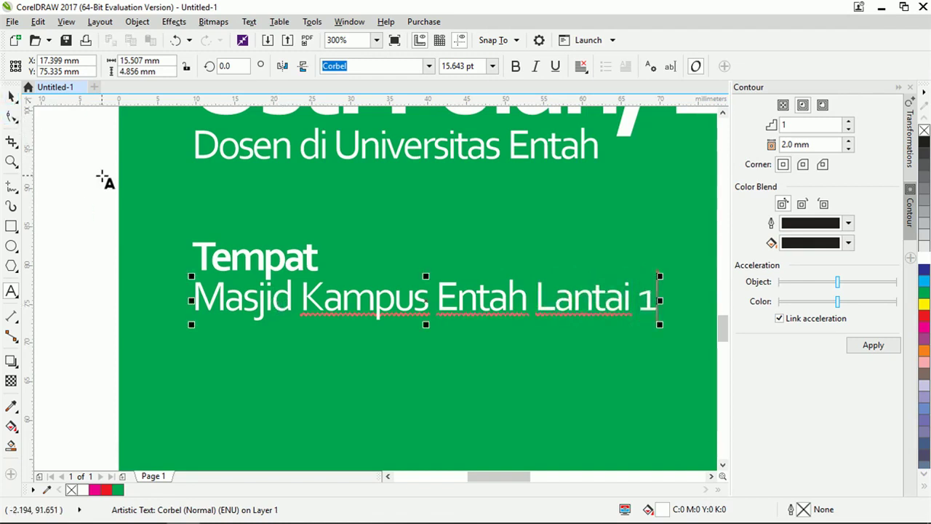
Step: Add the venue's street address and city as a second line under the mosque name
text(Jl. Entah)
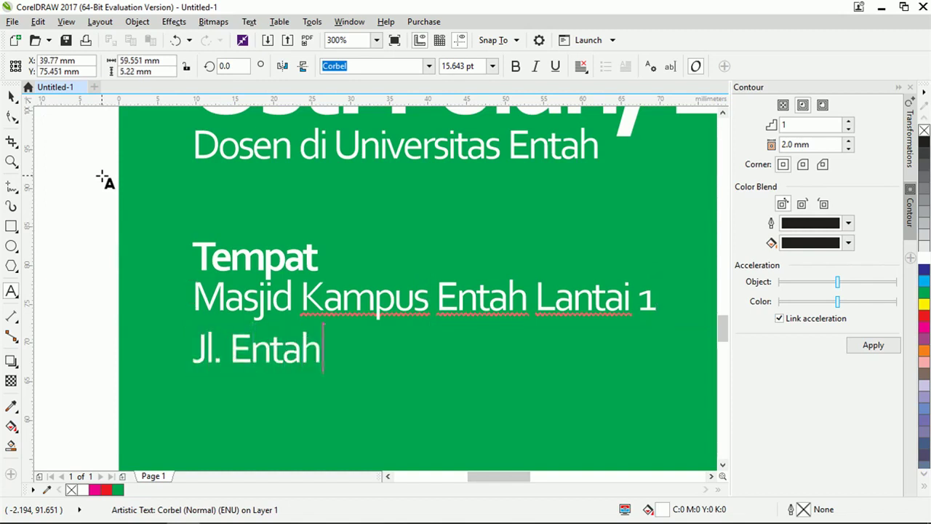
text( No)
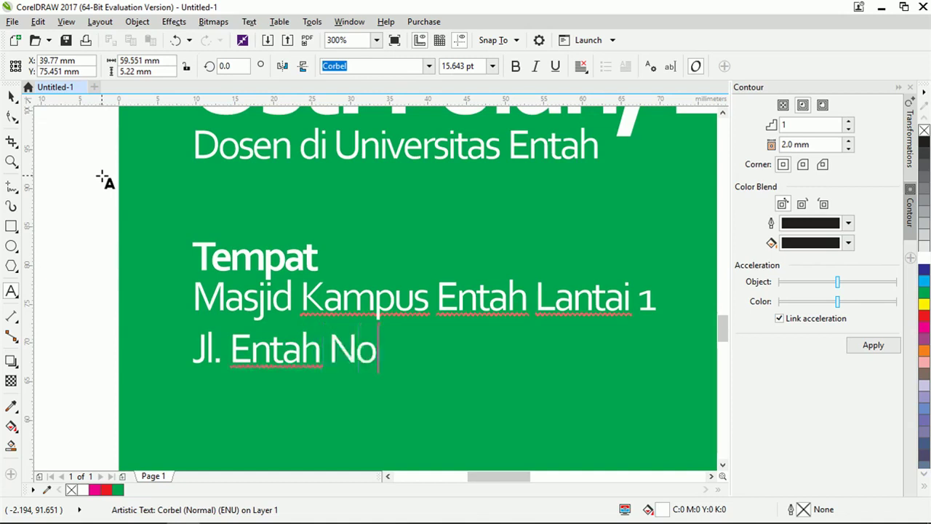
text(. 3 Makassae)
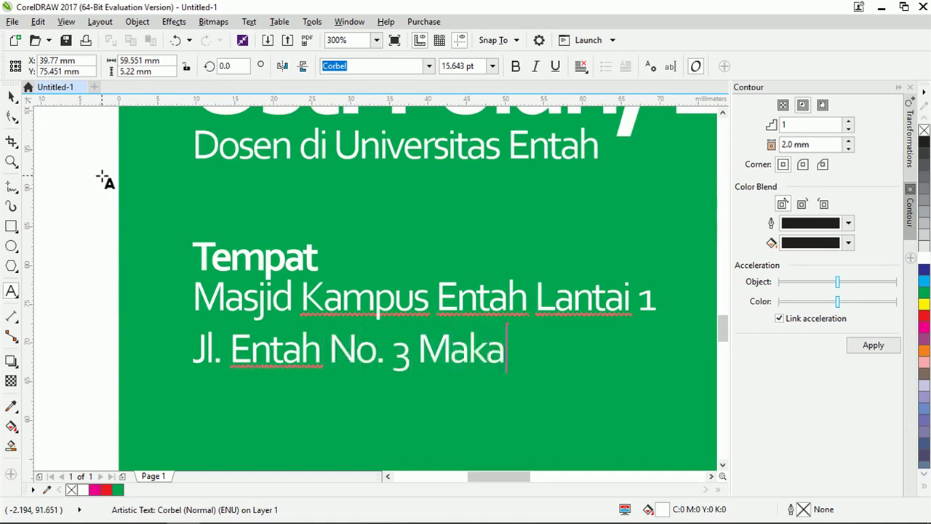
key(BackSpace)
text(r)
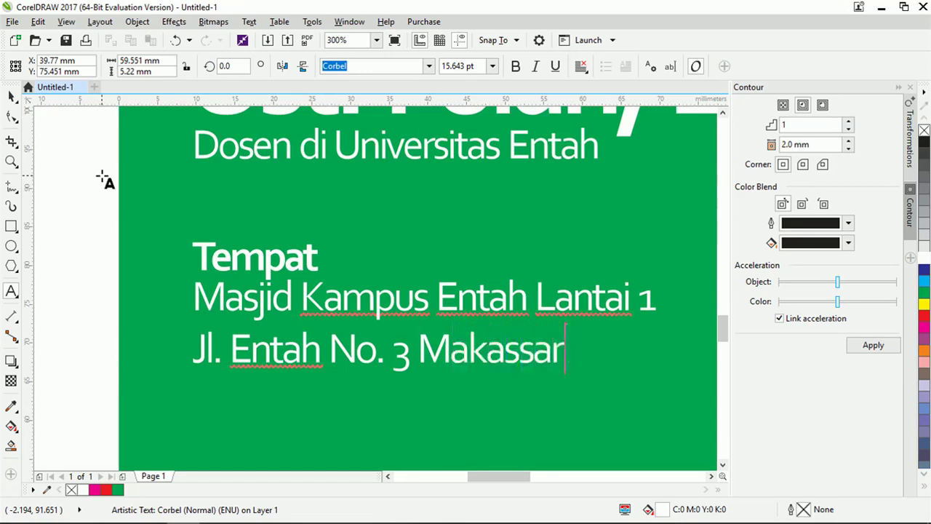
key(Escape)
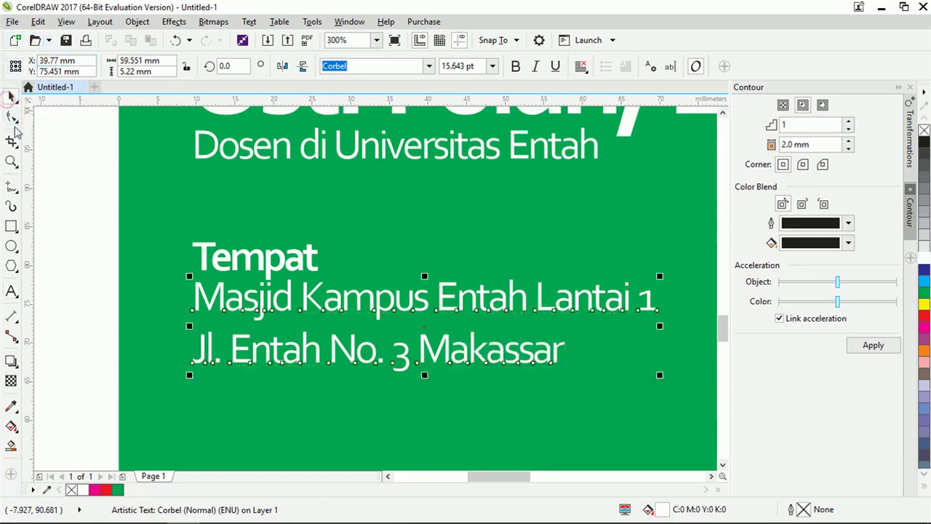
Step: Tighten the line spacing of the two venue lines and shift them down slightly from the "Tempat" heading
click(11, 116)
drag(187, 376, 192, 364)
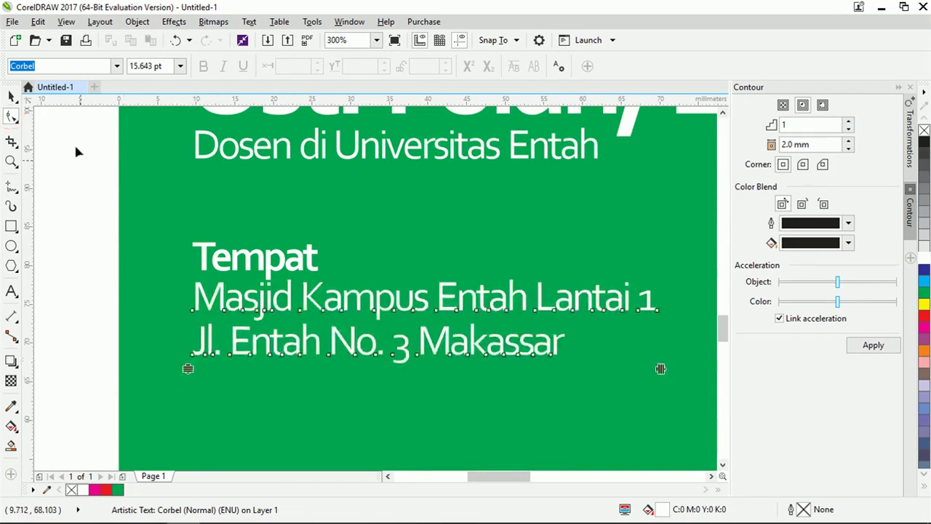
click(12, 97)
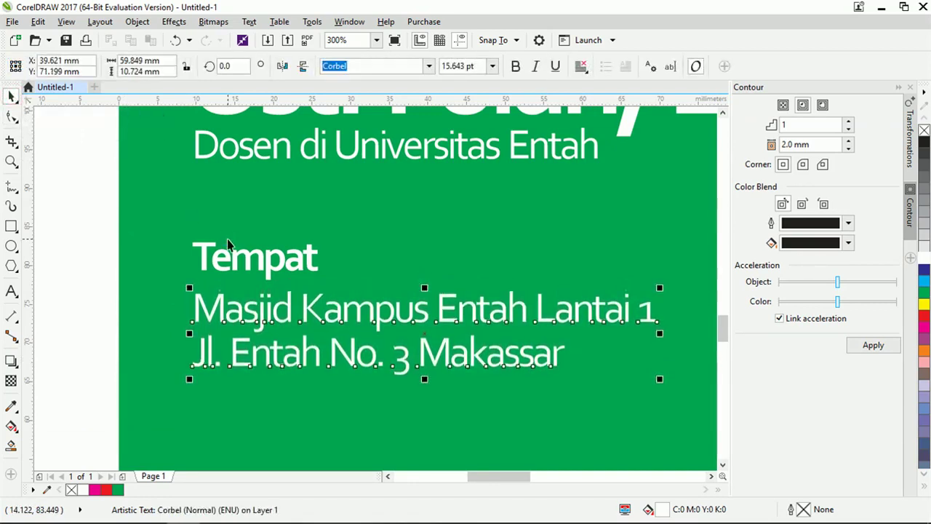
click(83, 308)
scroll(83, 307, down, 2)
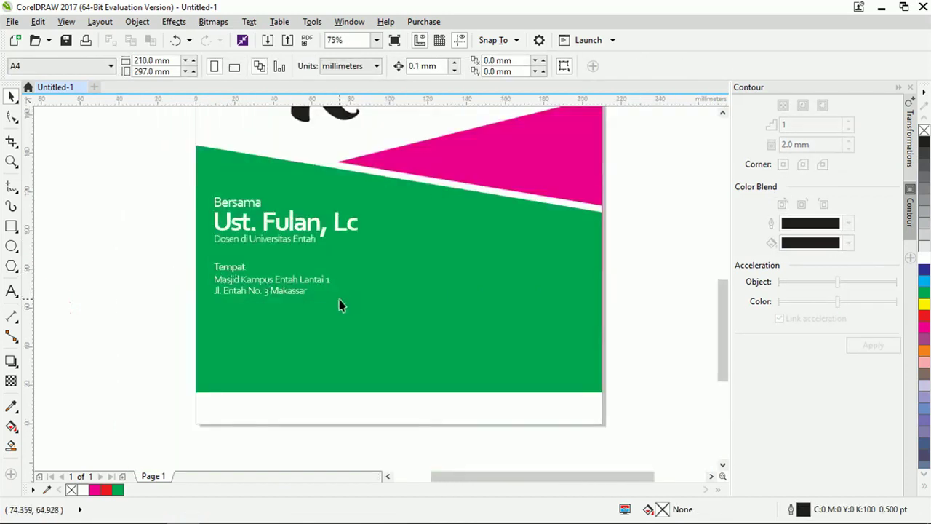
scroll(342, 305, down, 1)
scroll(379, 284, up, 1)
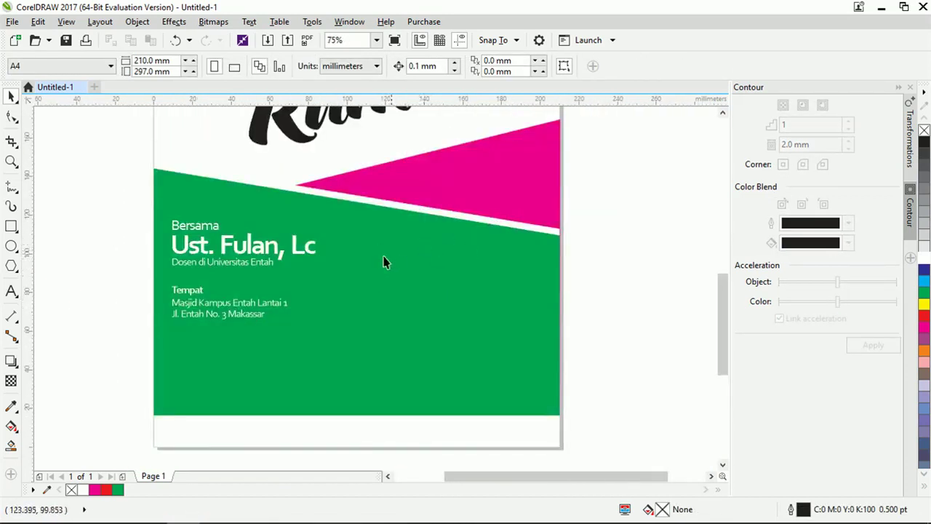
Step: Copy the "Tempat" heading and venue lines to the right half of the green shape, level with the speaker's name
drag(138, 278, 306, 336)
drag(184, 305, 415, 309)
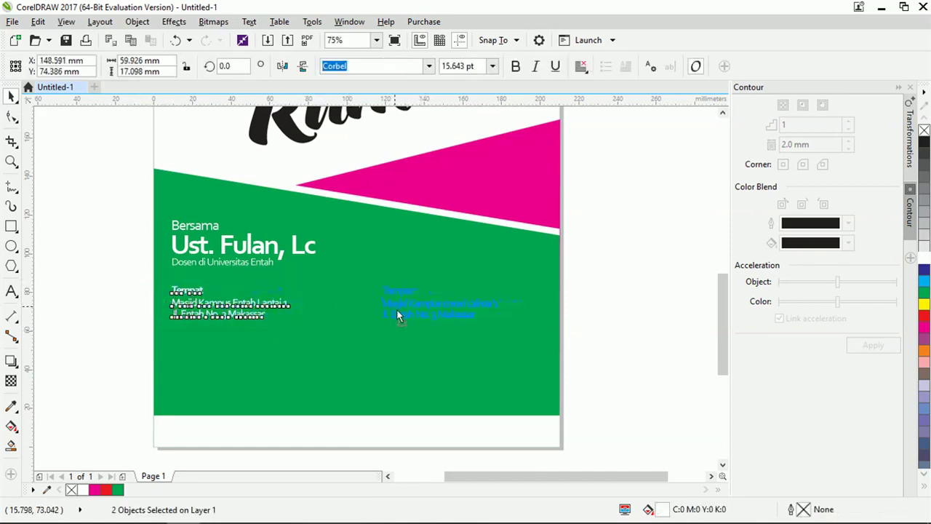
drag(405, 309, 398, 247)
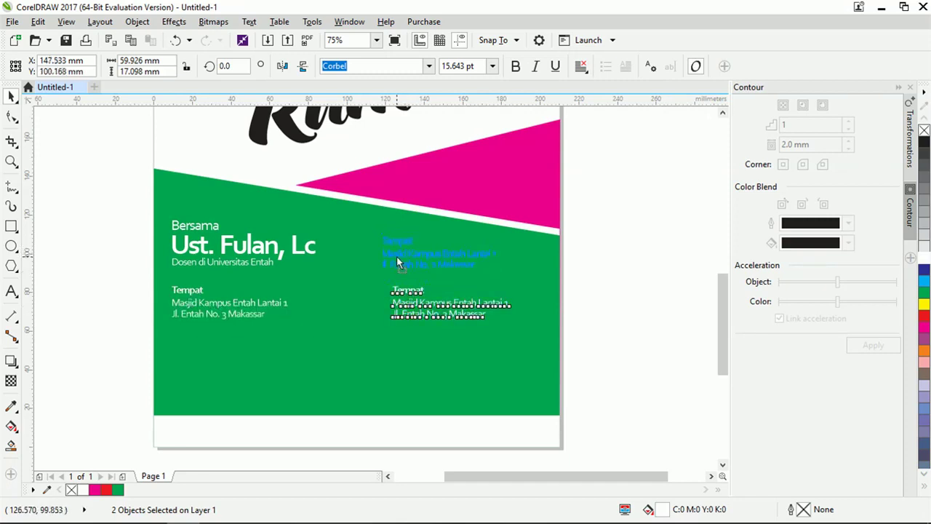
drag(395, 254, 394, 251)
Step: Replace the copied block's "Tempat" heading with "Waktu"
scroll(390, 246, up, 3)
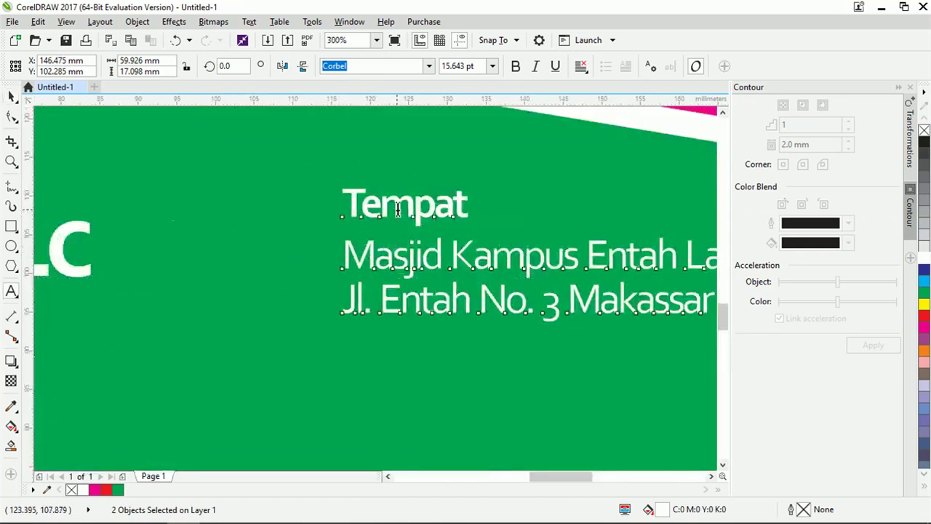
drag(344, 202, 399, 208)
text(Waktu)
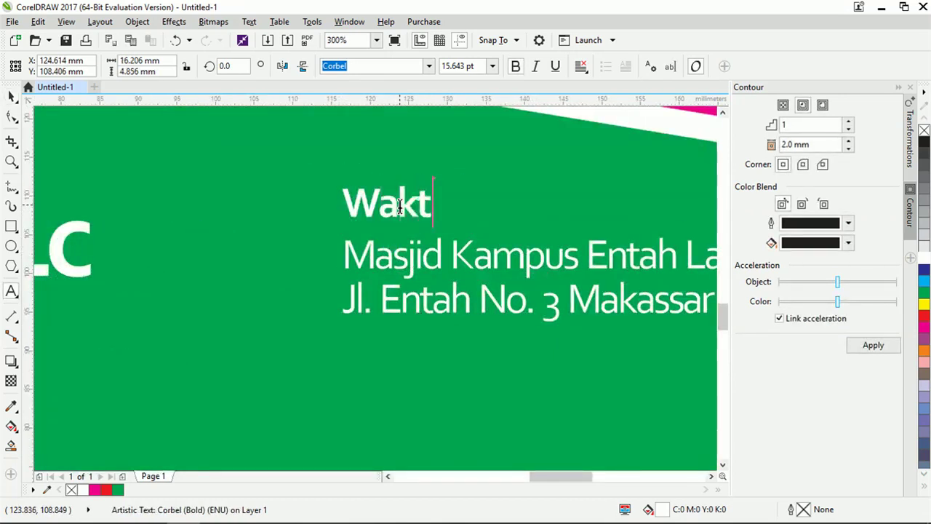
Step: Replace the copied venue lines under the "Waktu" heading with the date "Ahad, 13 Maret 2019"
key(Escape)
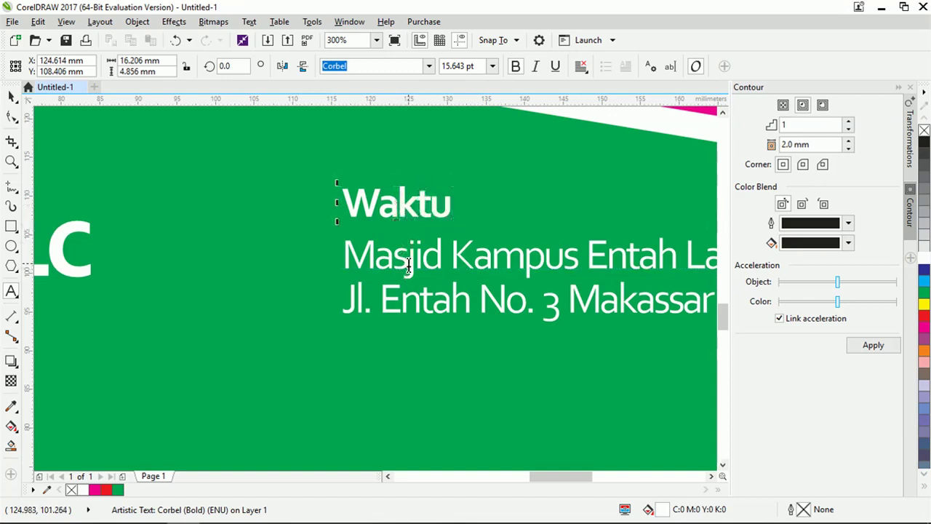
double_click(405, 262)
key(ctrl+a)
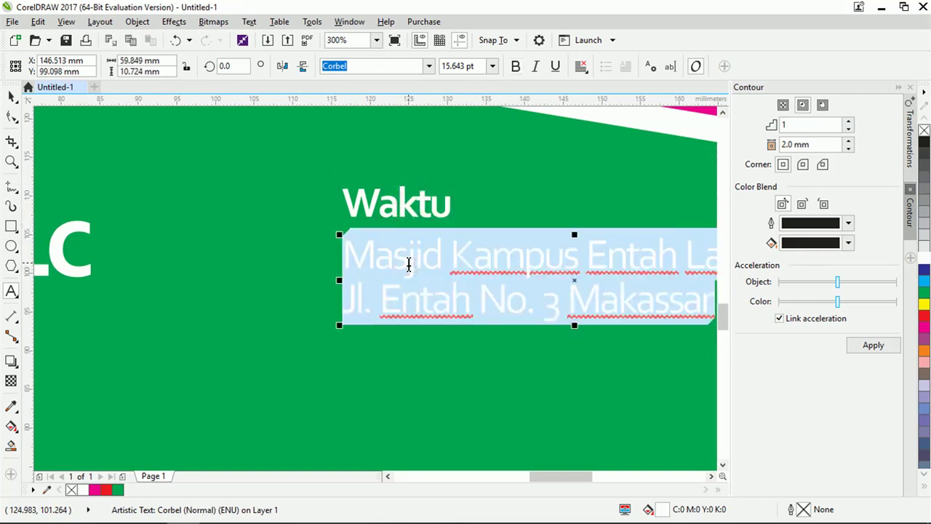
text(Ahad, 13)
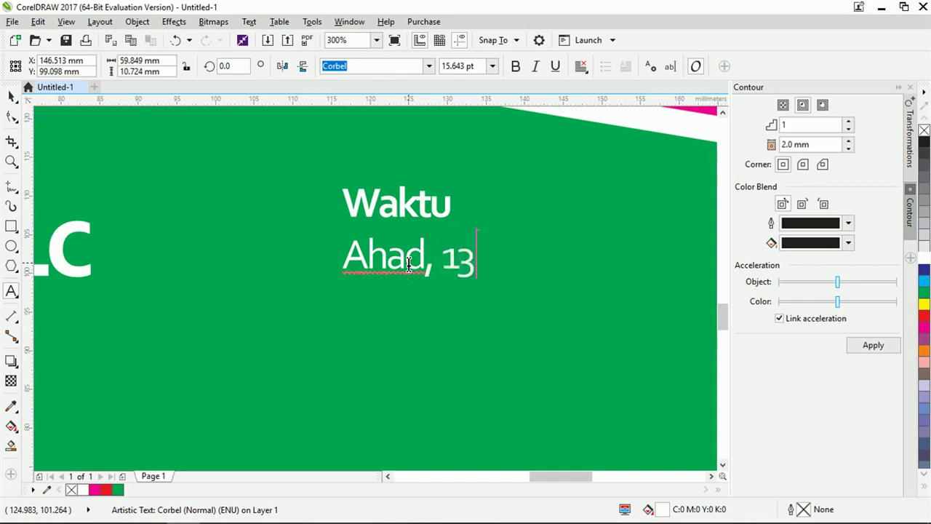
text( Maret 2019)
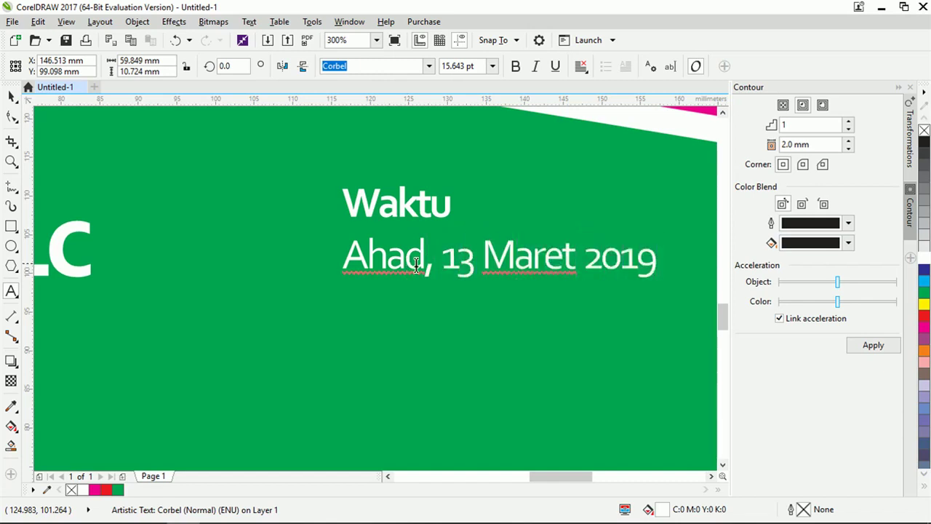
scroll(488, 298, down, 2)
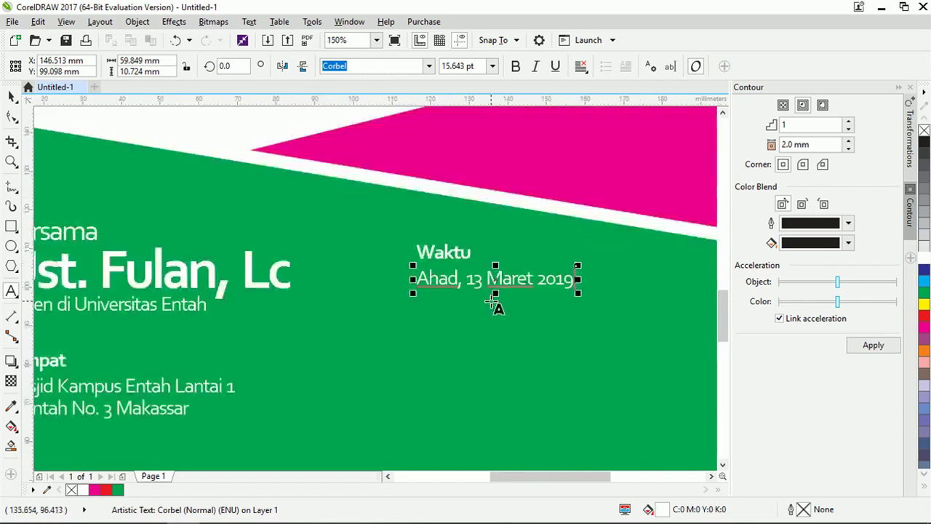
scroll(492, 286, down, 2)
scroll(503, 288, up, 2)
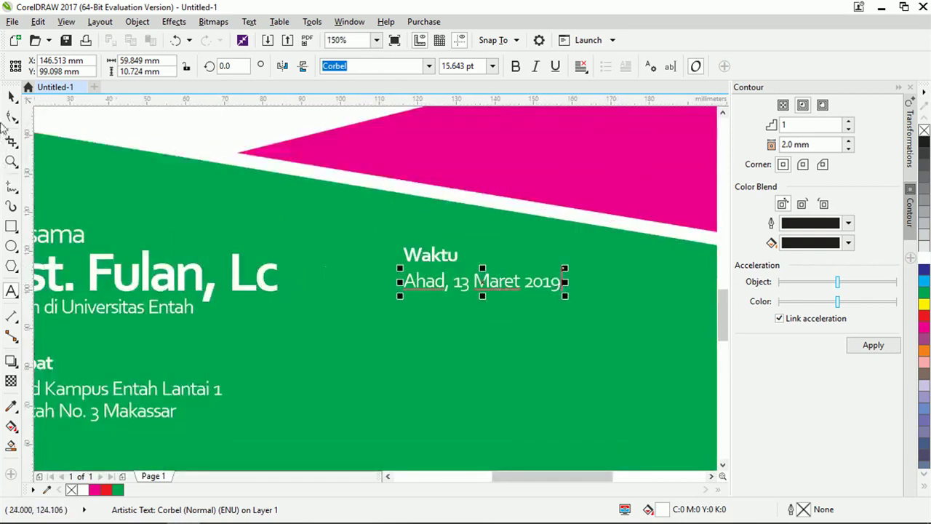
click(10, 96)
scroll(416, 265, down, 2)
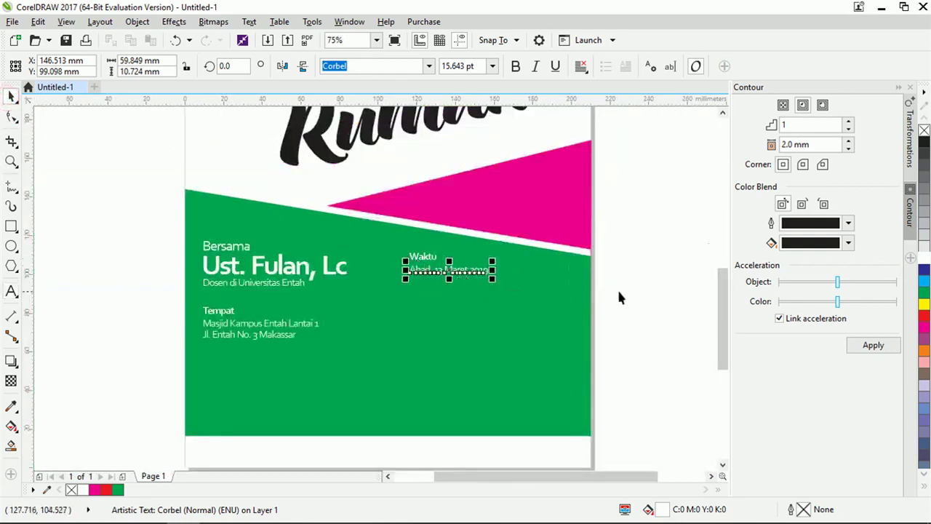
click(617, 293)
scroll(422, 289, up, 2)
scroll(436, 287, down, 3)
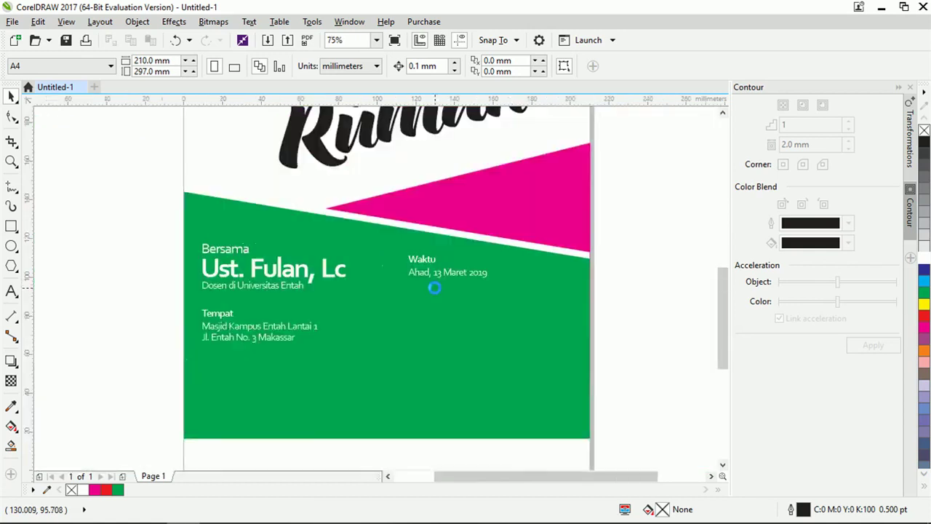
scroll(434, 293, up, 2)
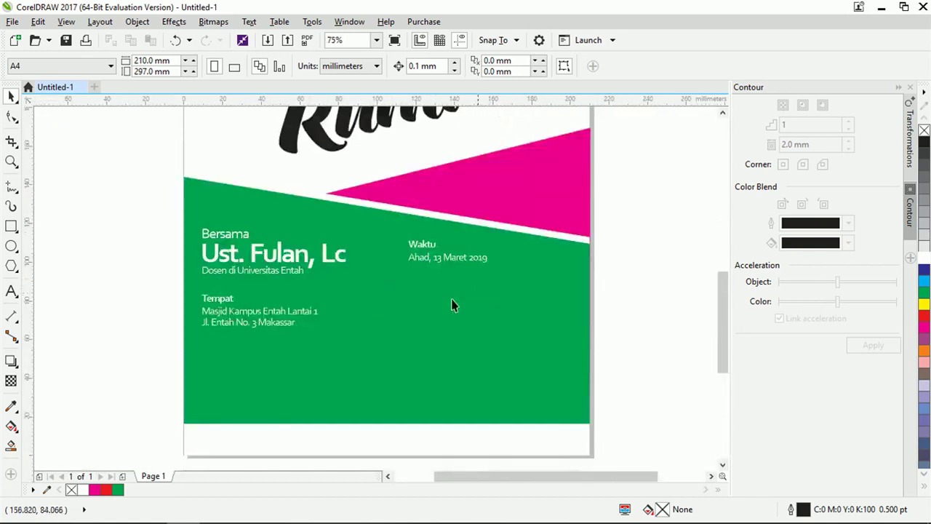
Step: Copy the date line to the empty green area below the venue lines and clear the copy's text
click(442, 263)
drag(443, 258, 335, 360)
key(F8)
click(336, 358)
key(ctrl+a)
scroll(337, 358, up, 2)
scroll(337, 360, down, 2)
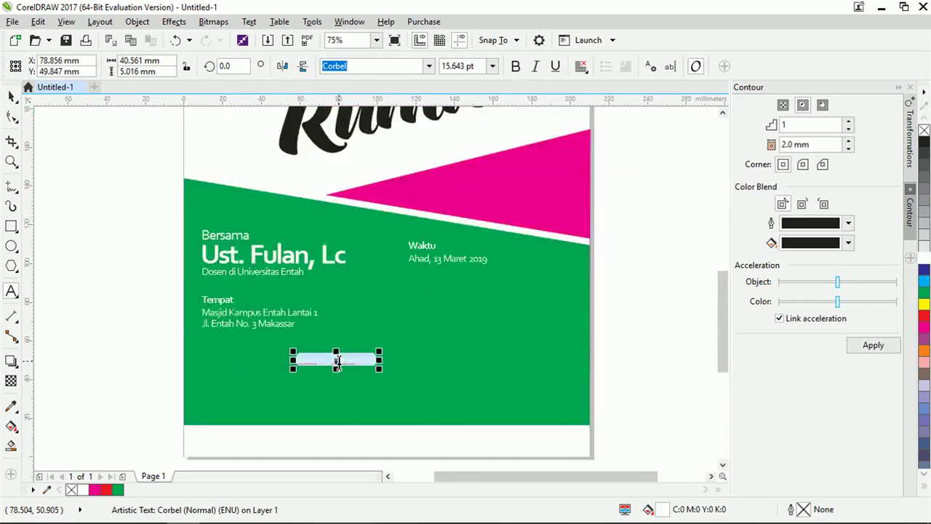
scroll(337, 359, up, 2)
key(BackSpace)
scroll(422, 326, down, 1)
text(Suka)
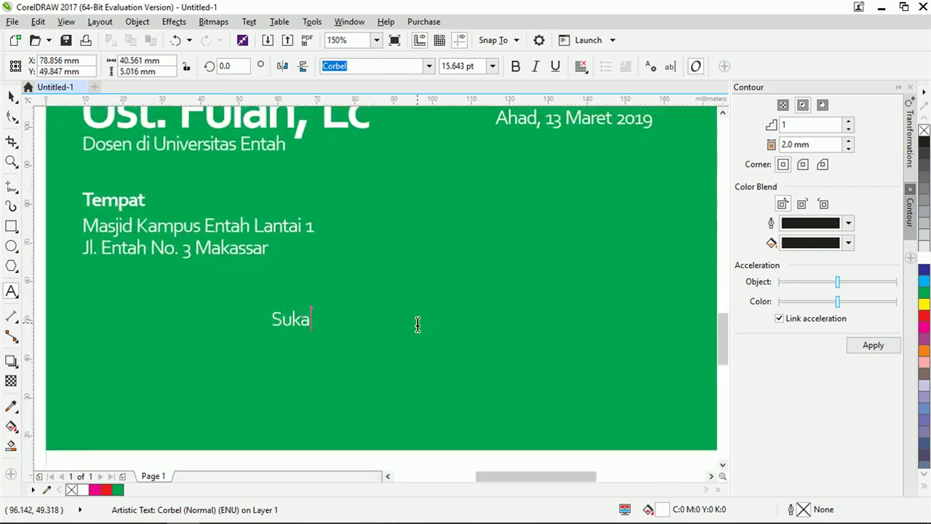
key(BackSpace)
key(BackSpace)
key(BackSpace)
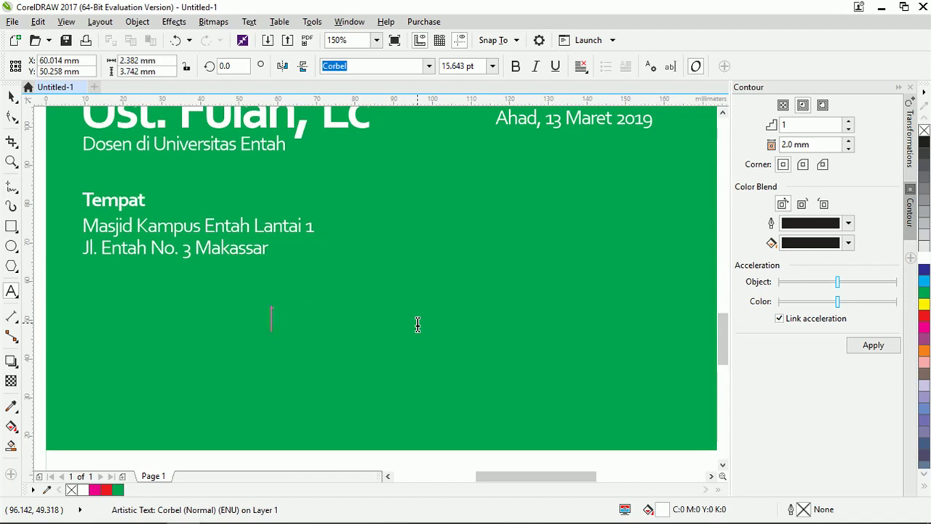
Step: Enter an opening quotation mark and "Tulisan motivasi" in the emptied text, and paste the phrase once more after it
key(Escape)
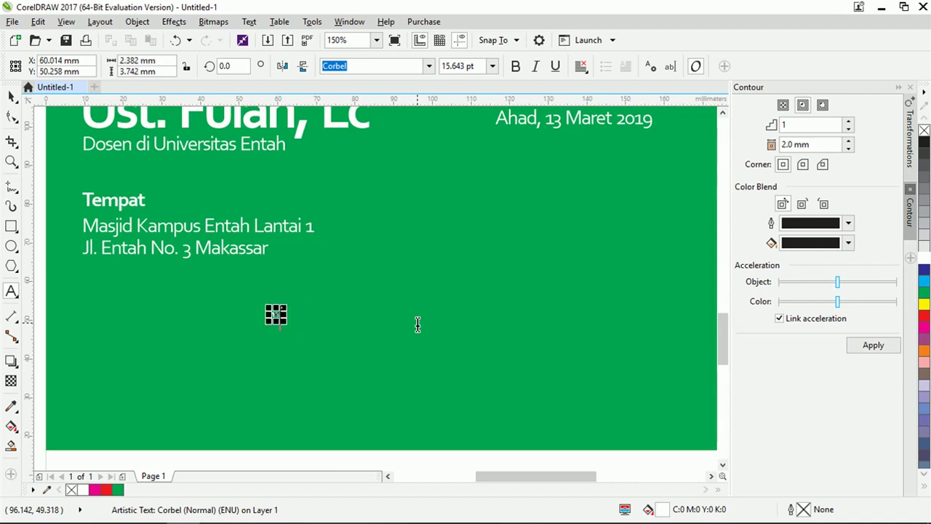
text(Tulisan motivasi)
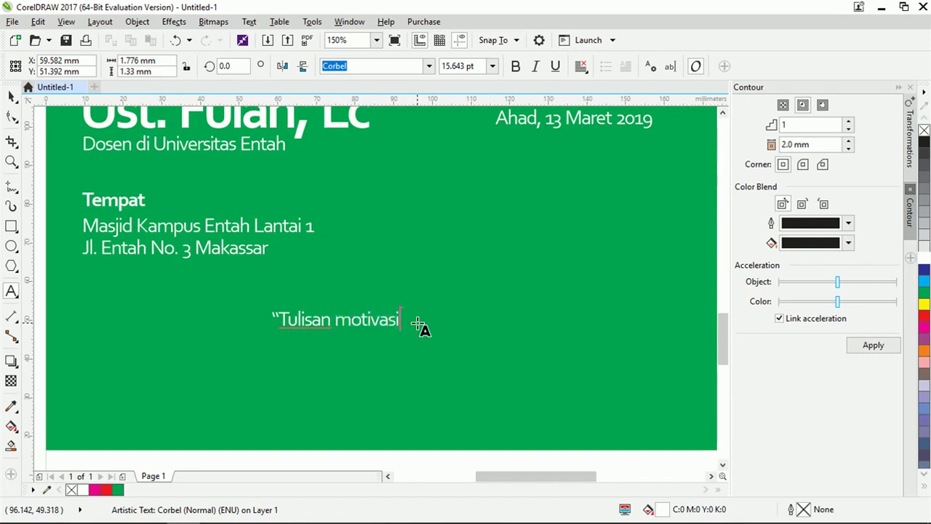
key(ctrl+shift+Left)
key(ctrl+shift+Left)
key(ctrl+shift+Left)
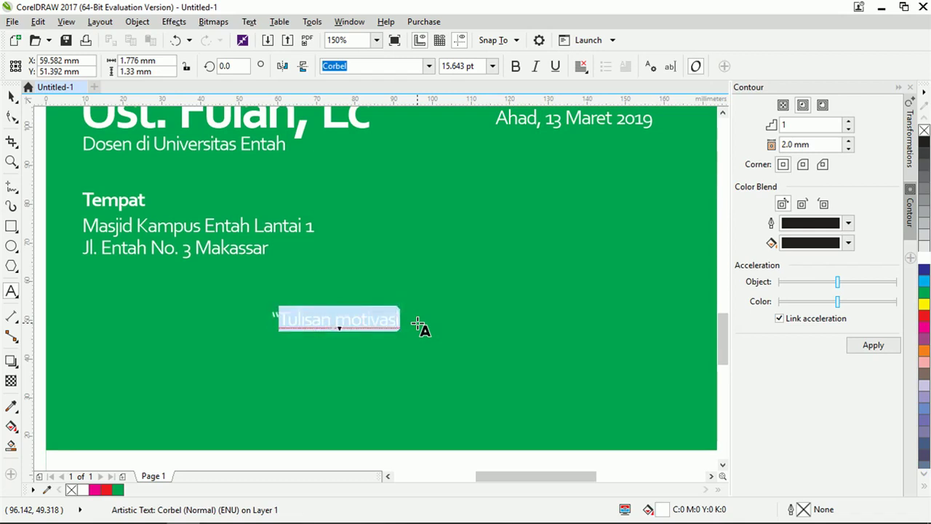
key(ctrl+c)
key(Left)
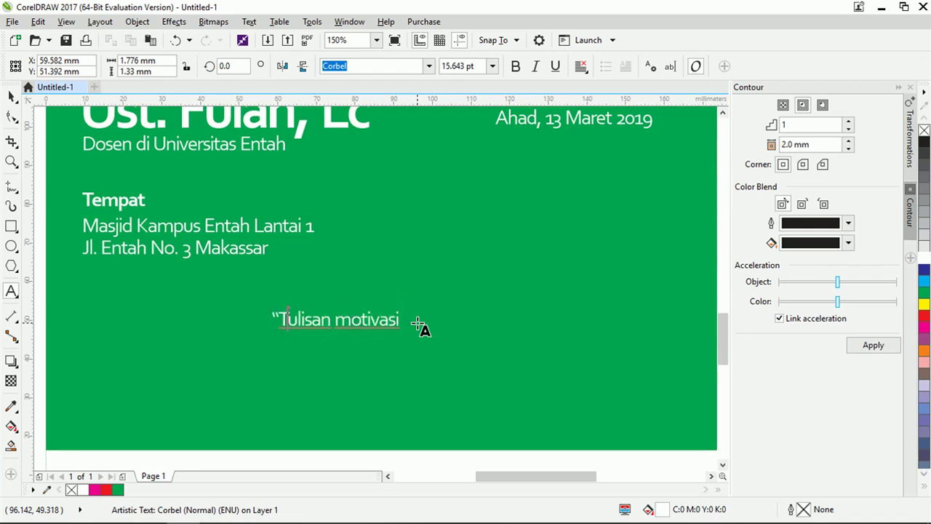
key(ctrl+v)
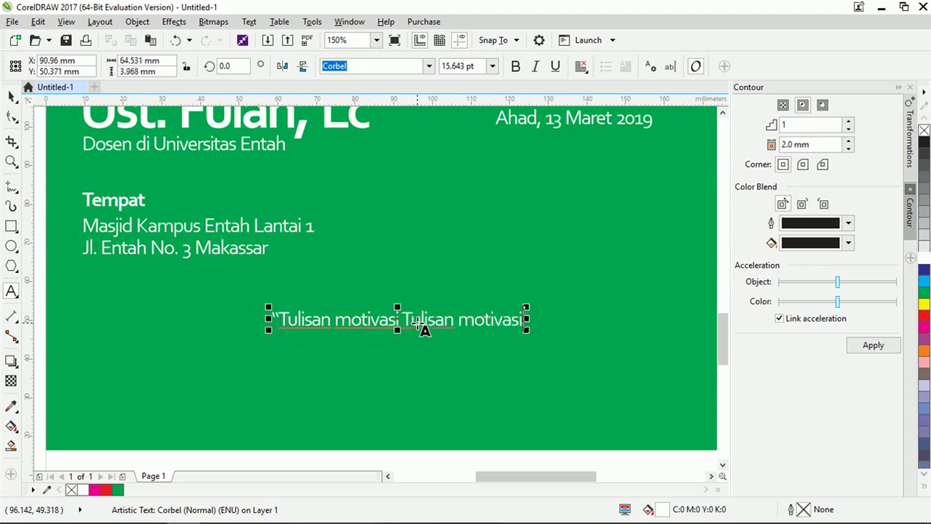
Step: Repeat "Tulisan motivasi" until the quote fills four lines, and end it with a closing quotation mark
scroll(419, 326, right, 1)
scroll(418, 325, down, 2)
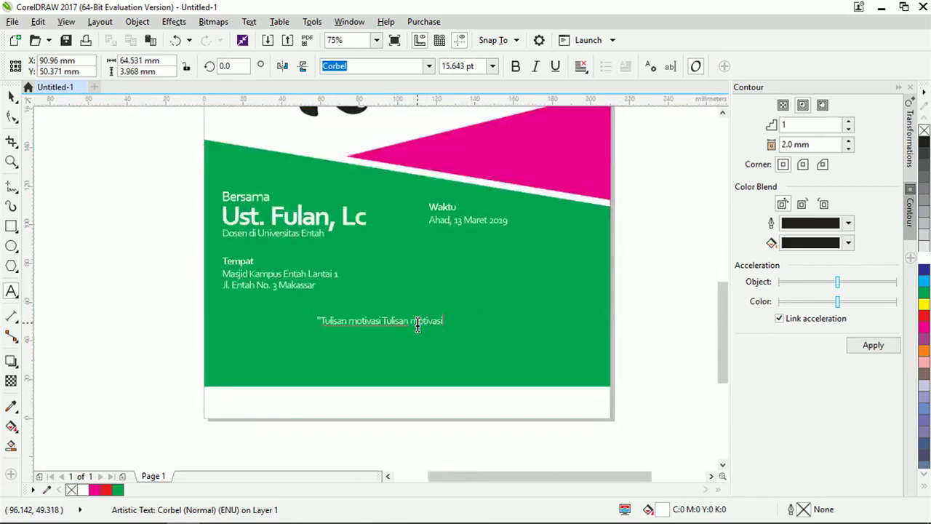
key(ctrl+v)
key(ctrl+v)
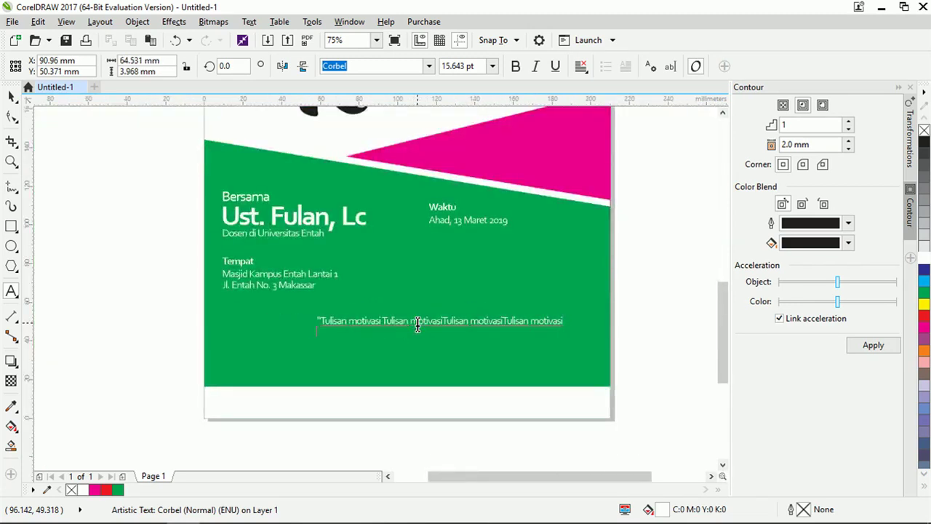
key(ctrl+v)
key(ctrl+v)
key(ctrl+v)
key(ctrl+v)
key(ctrl+v)
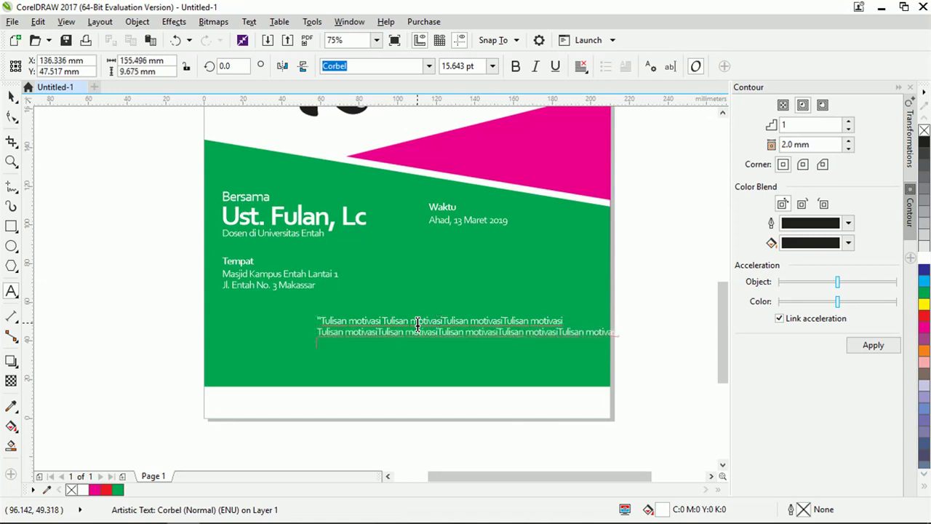
key(ctrl+v)
key(ctrl+v)
key(ctrl+v)
key(ctrl+v)
key(ctrl+v)
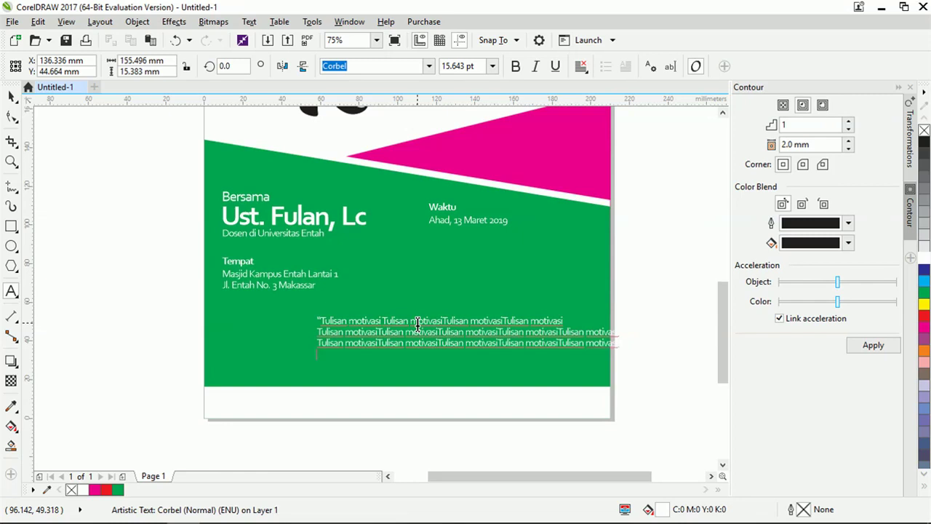
key(ctrl+v)
key(ctrl+v)
key(ctrl+v)
key(ctrl+v)
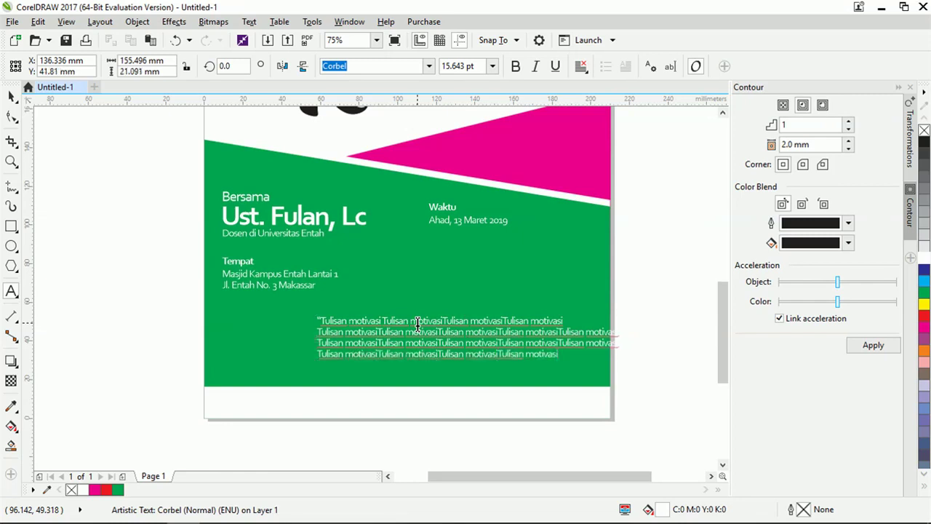
Step: Center-align the four-line quote and move it to the middle of the green shape's lower area
key(ctrl+a)
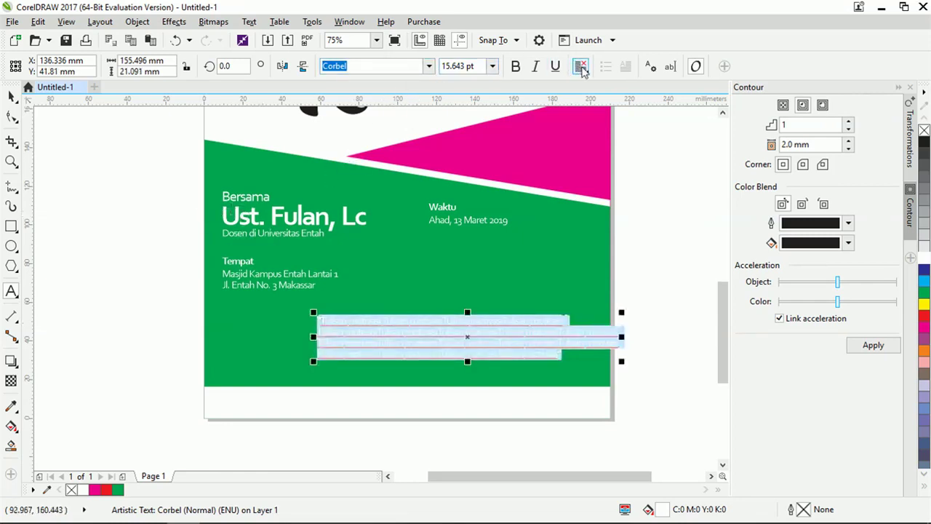
click(580, 66)
click(604, 119)
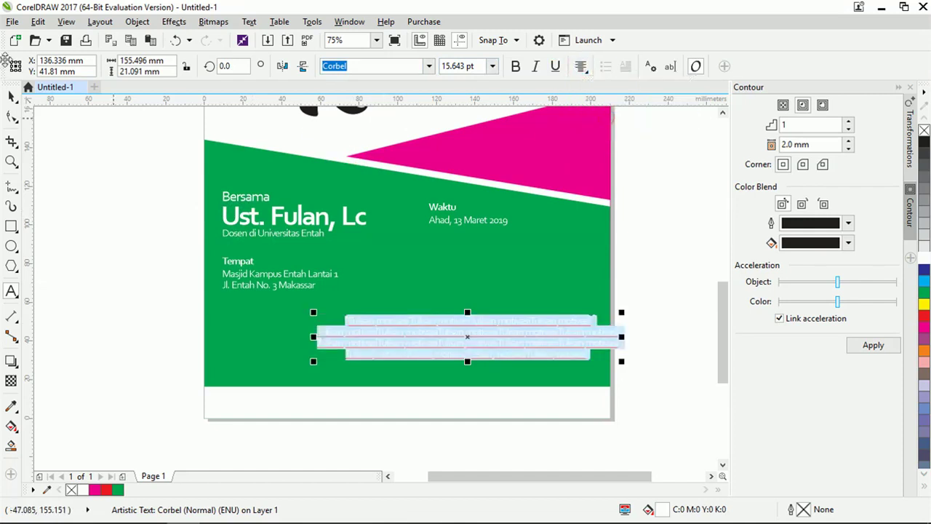
click(15, 94)
click(69, 378)
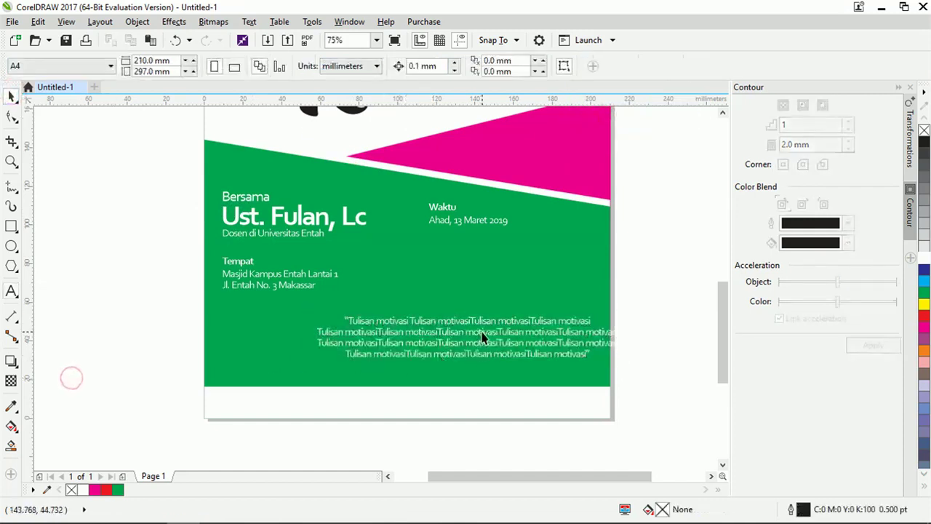
drag(478, 344, 414, 343)
click(137, 297)
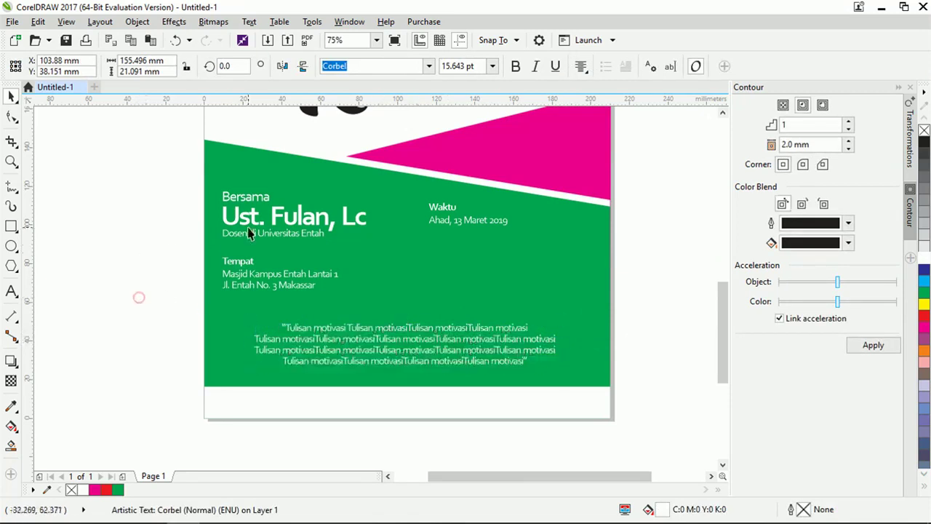
Step: Draw a horizontal line about 79 mm long with the Pen tool between the speaker's job line and the "Tempat" heading
scroll(138, 298, up, 1)
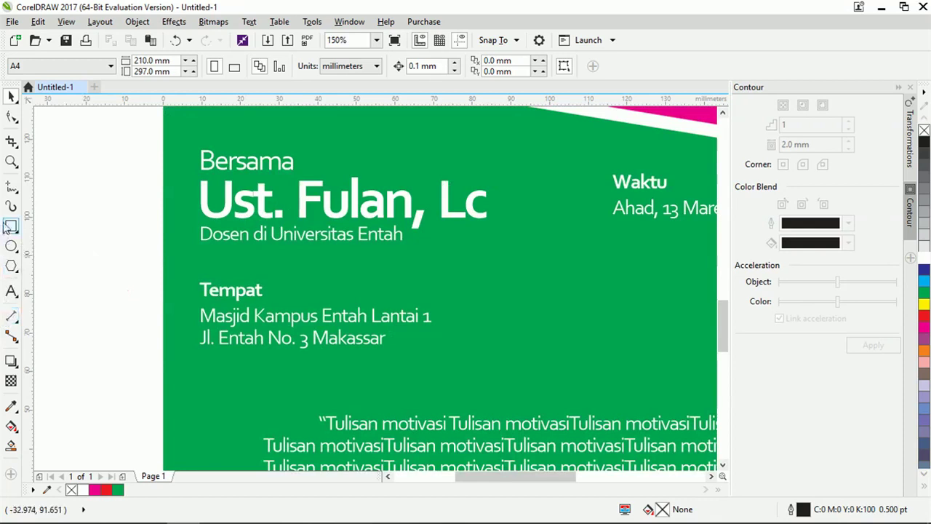
click(11, 188)
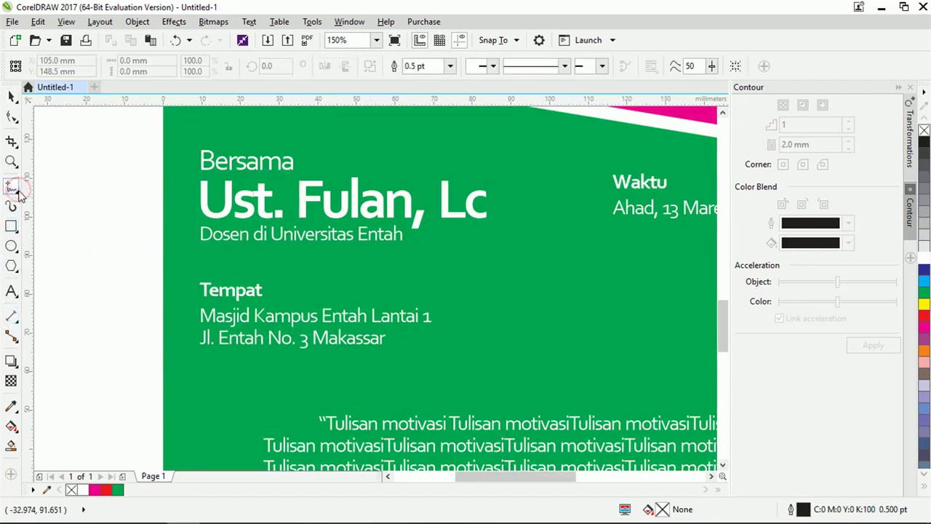
click(18, 193)
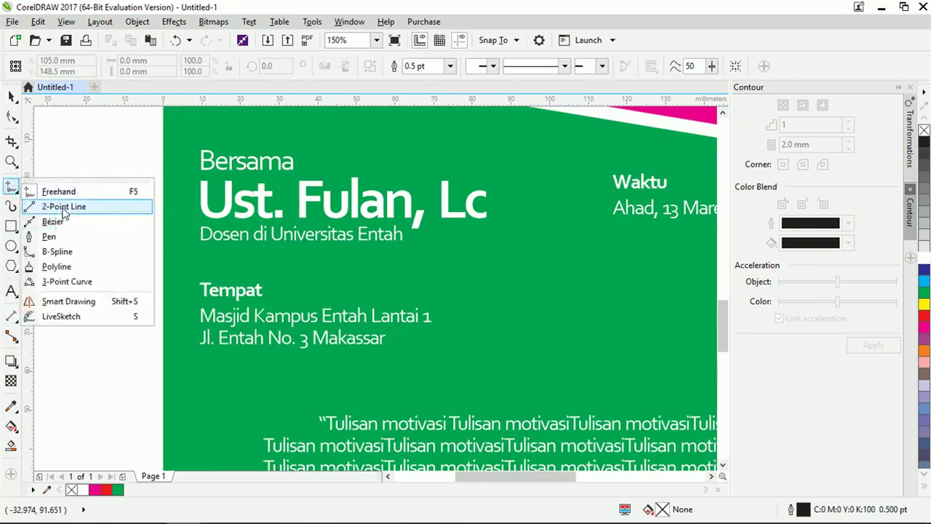
click(63, 237)
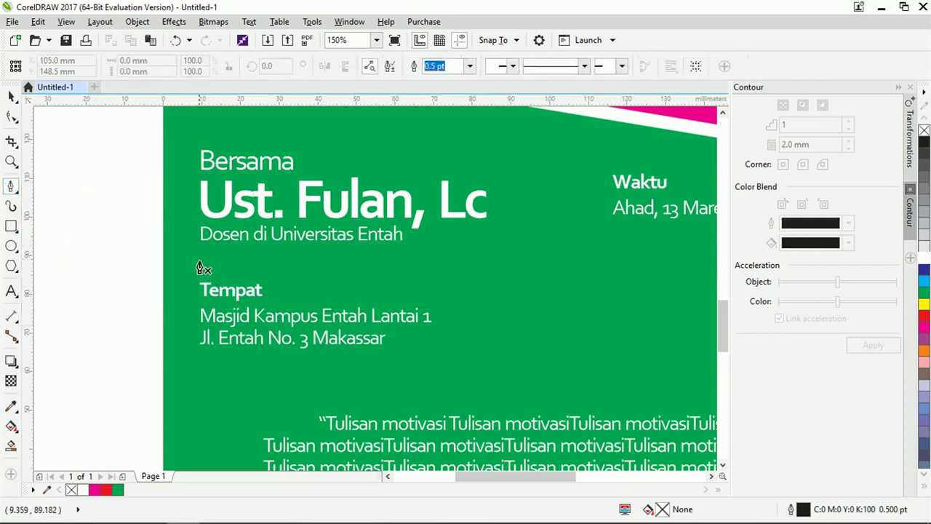
click(201, 264)
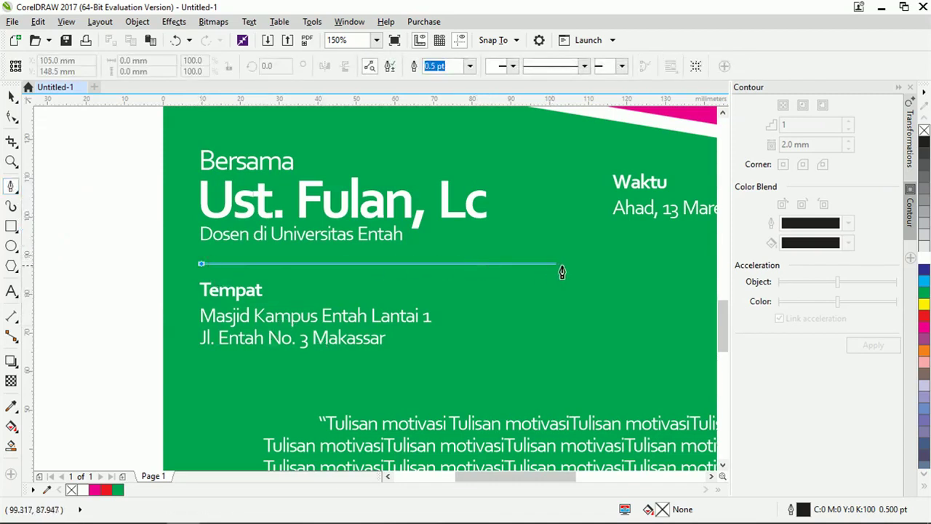
double_click(507, 264)
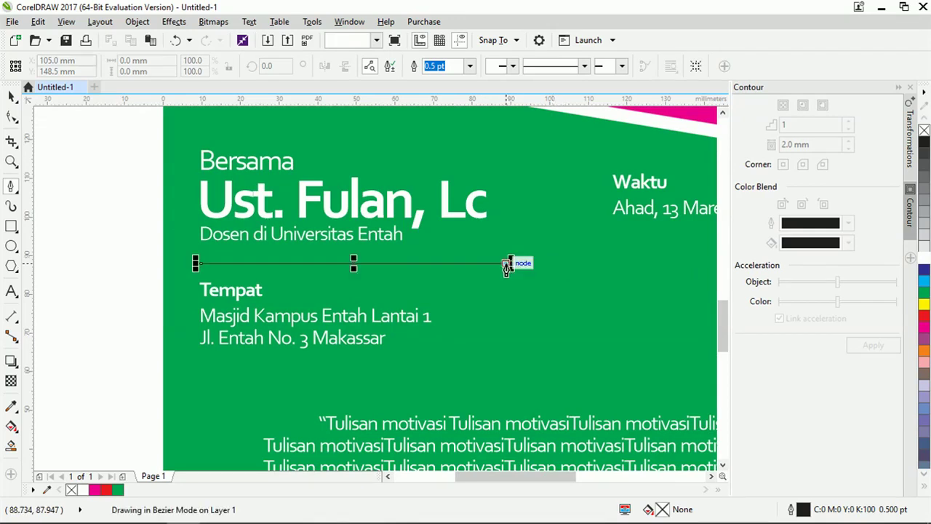
key(space)
Step: Set the divider line's outline width to 3.0 pt and its outline color to white
click(452, 66)
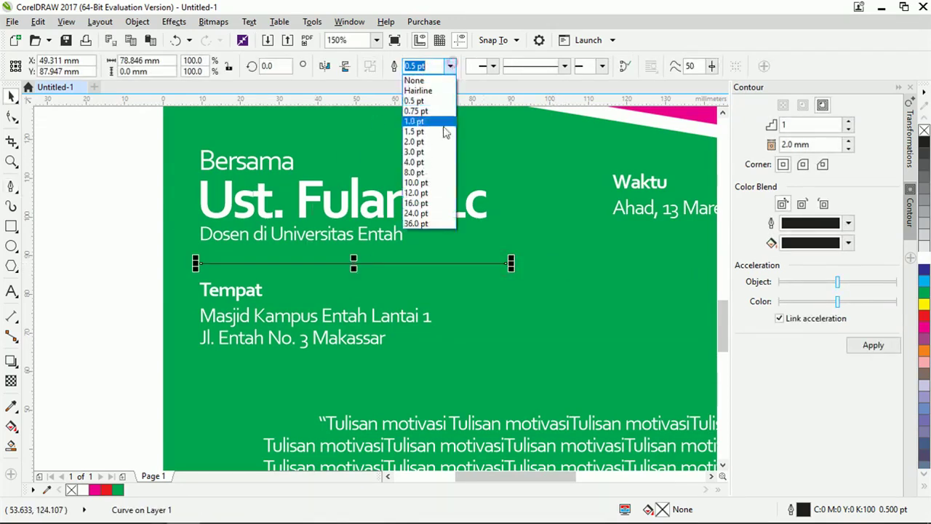
click(432, 152)
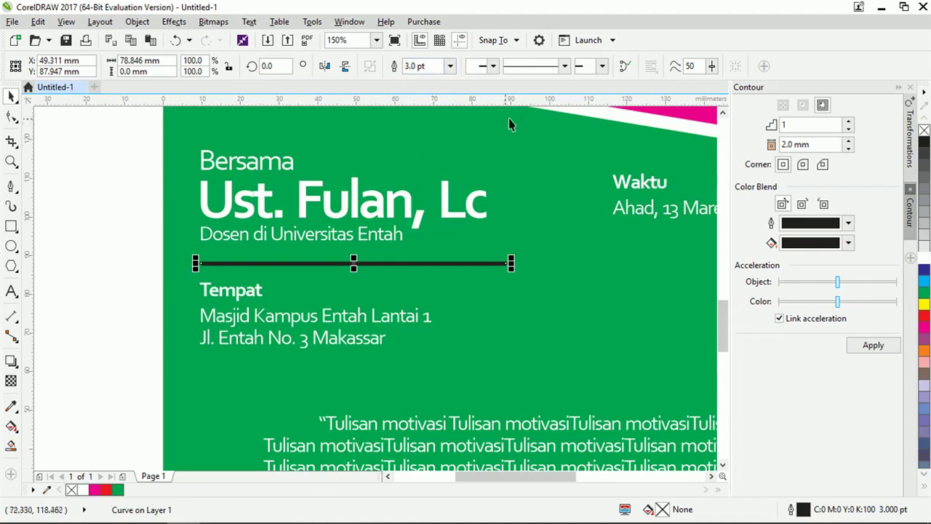
right_click(924, 260)
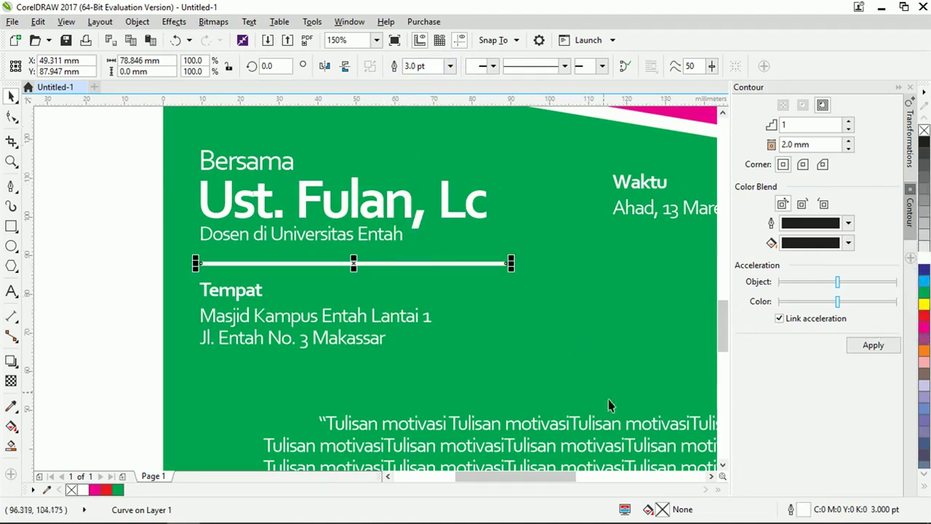
double_click(805, 510)
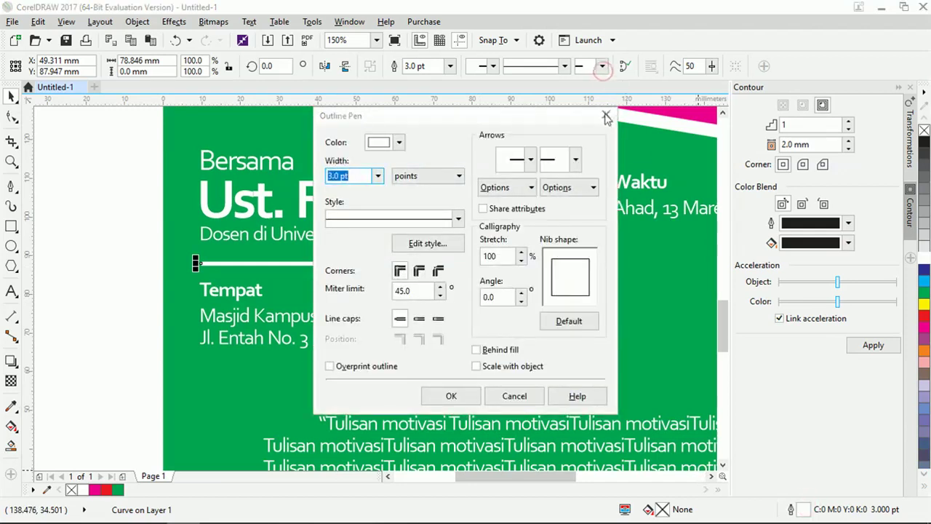
click(602, 67)
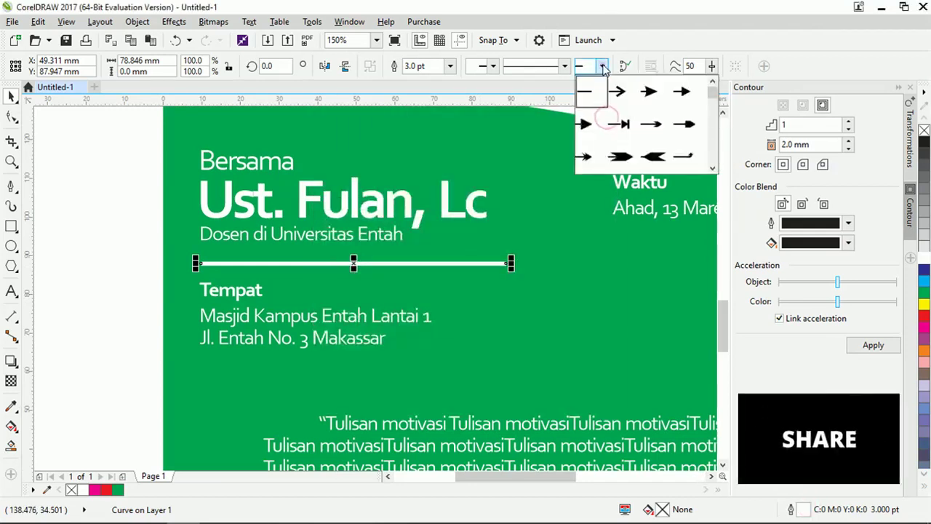
click(603, 66)
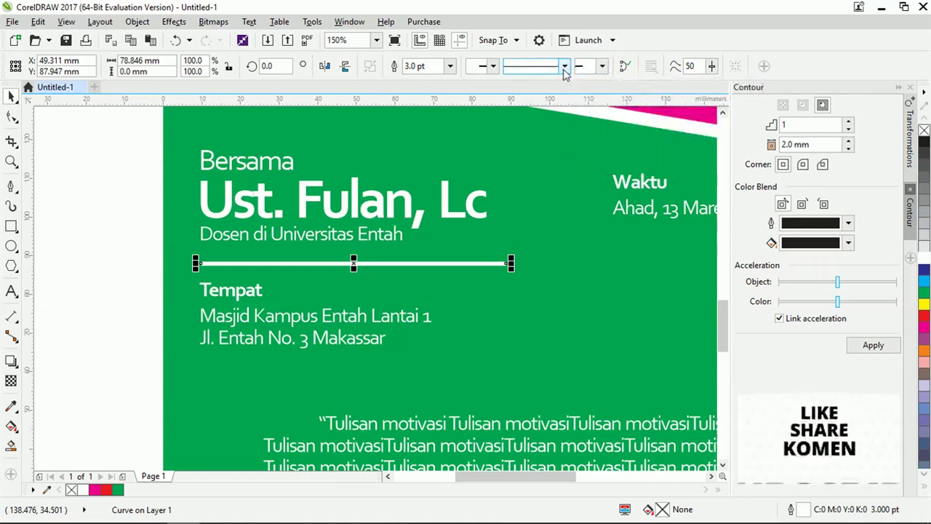
click(493, 66)
click(493, 66)
Step: Try several dotted and dashed line styles on the divider line, ending with the long-dash pattern
click(565, 66)
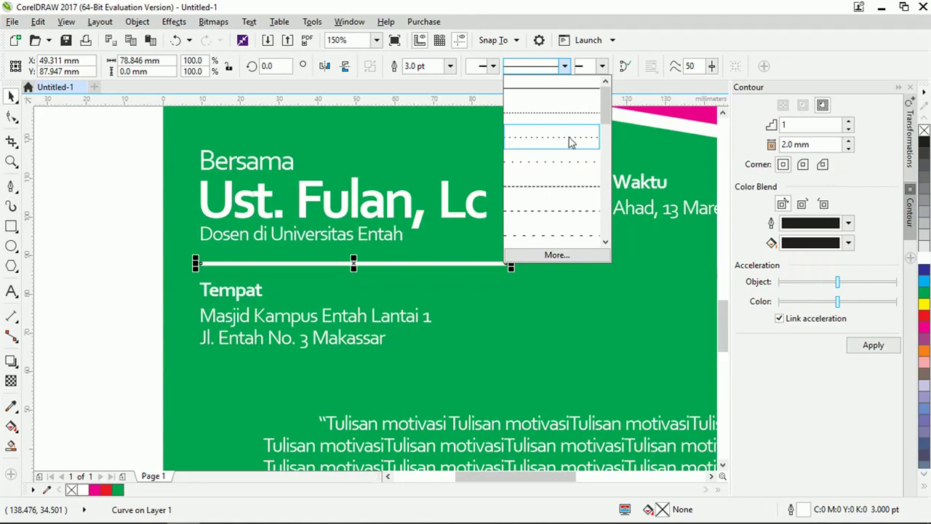
click(571, 137)
click(564, 66)
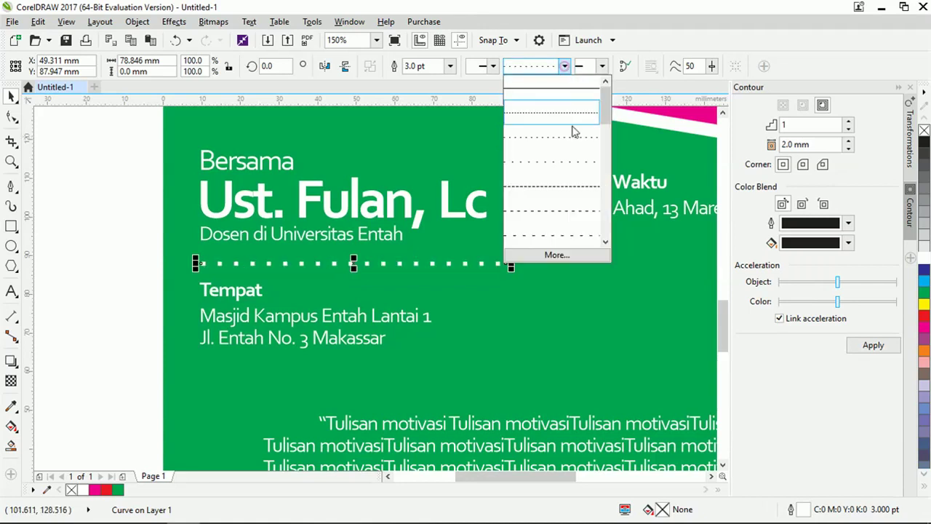
click(576, 210)
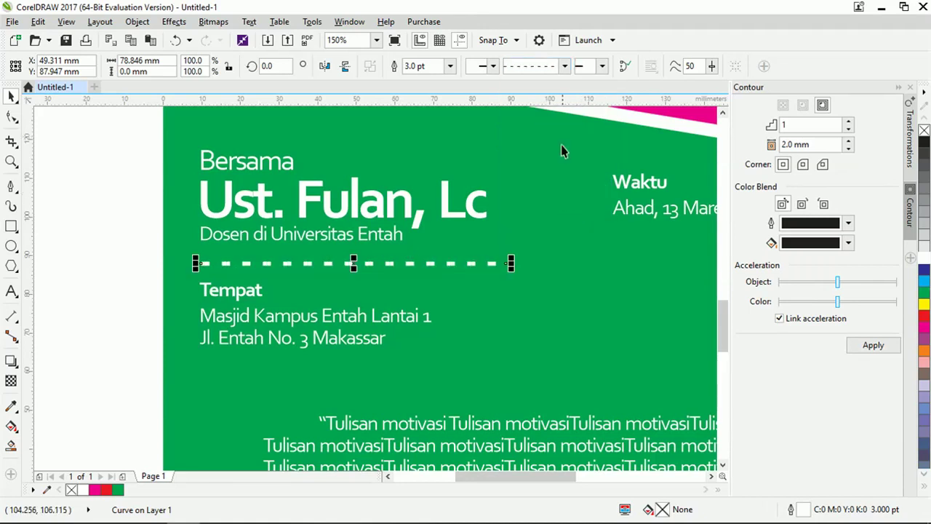
click(564, 66)
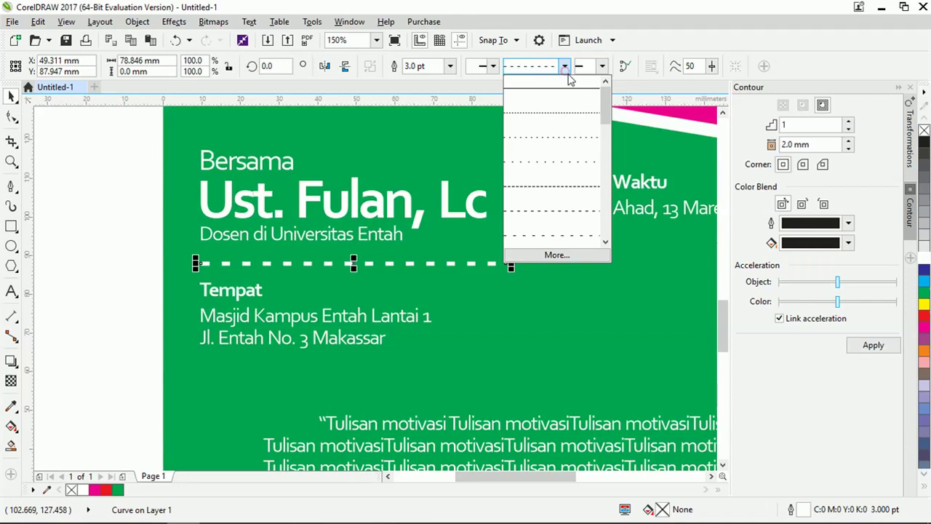
click(574, 193)
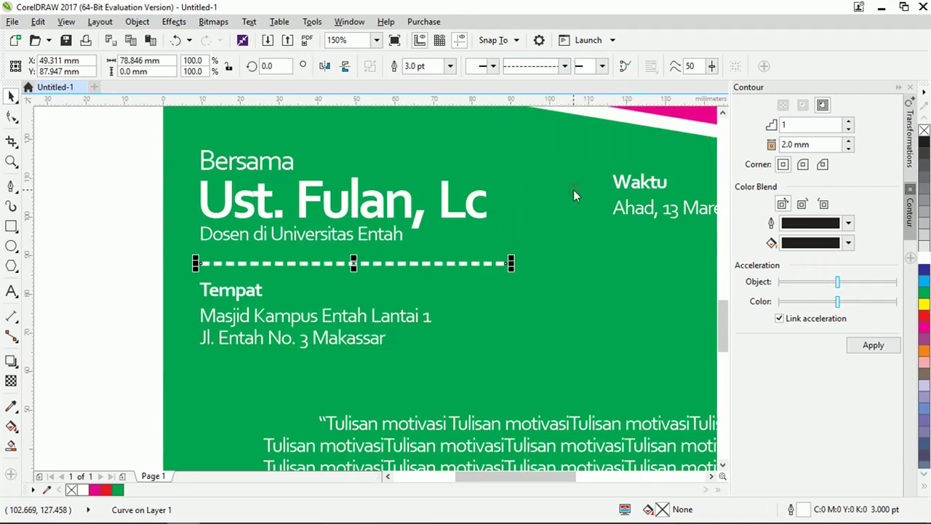
click(566, 66)
click(558, 110)
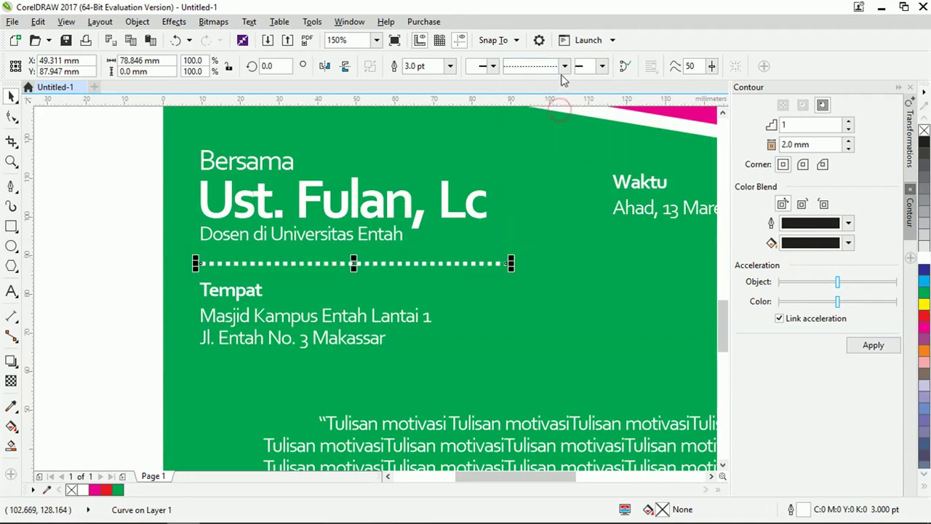
click(564, 67)
drag(608, 113, 606, 138)
click(571, 142)
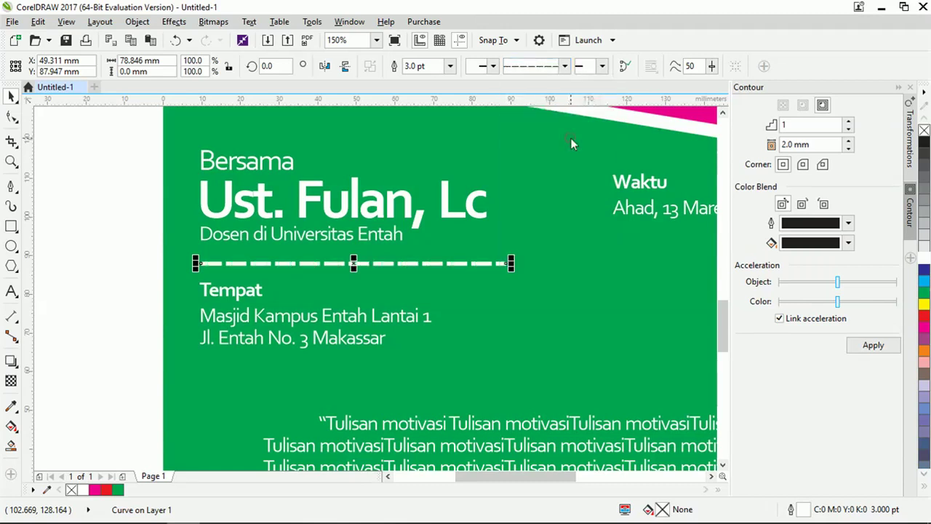
Step: Set the divider line's style to the closely spaced dotted pattern
scroll(520, 273, down, 2)
scroll(519, 262, up, 4)
scroll(519, 262, down, 2)
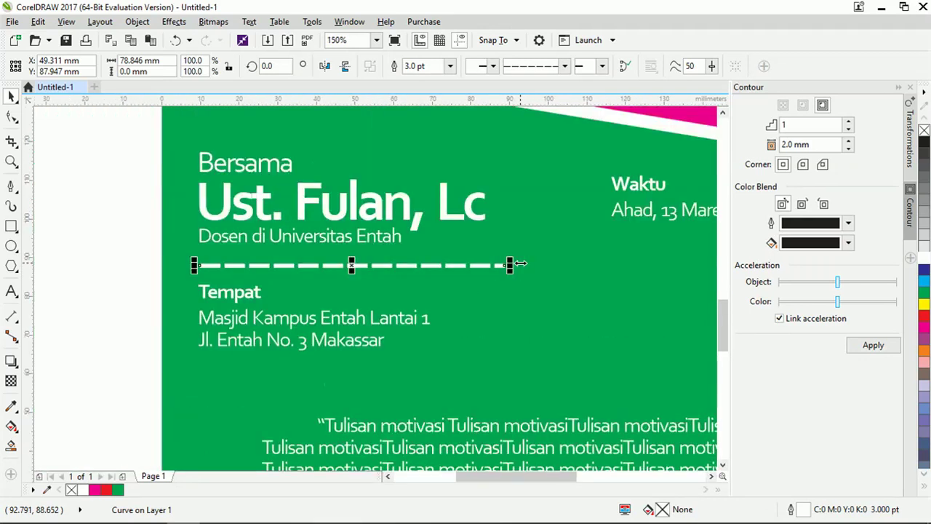
click(565, 65)
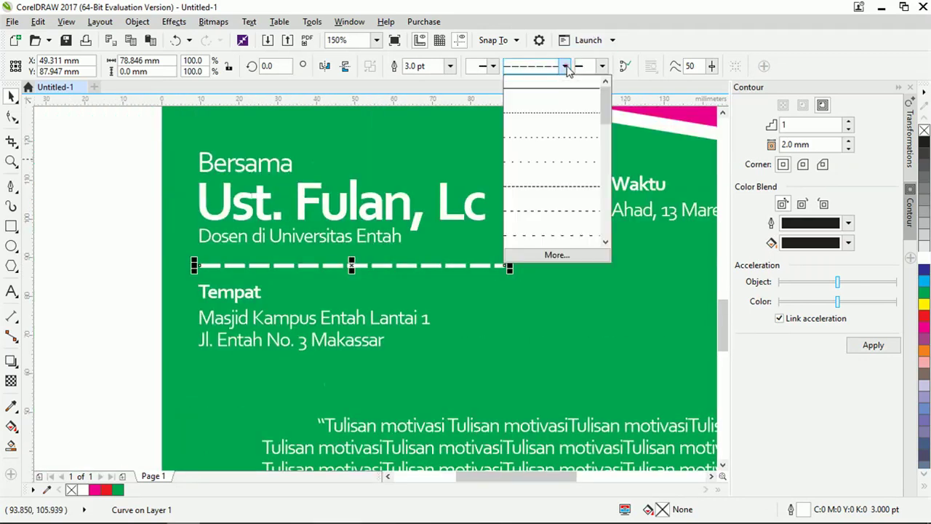
click(570, 114)
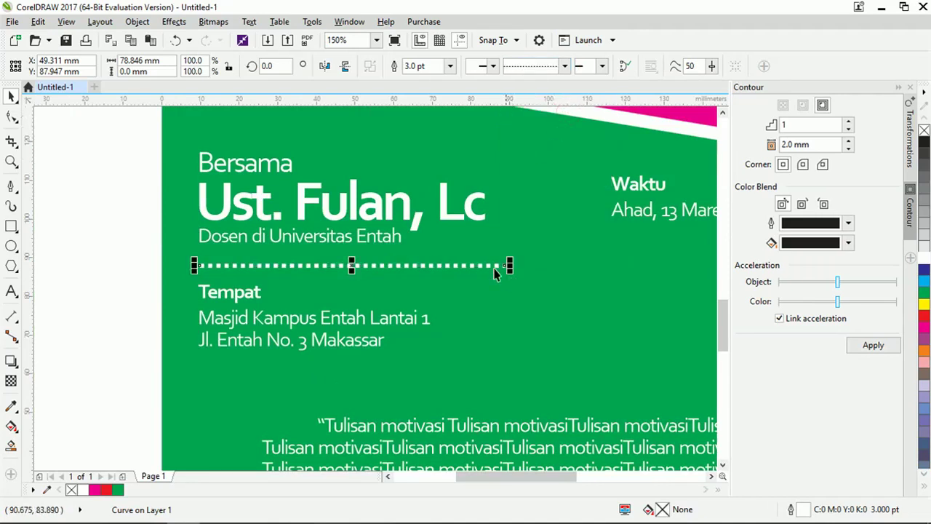
Step: Set the dotted divider line's outline corners to round and its line caps to round
double_click(814, 511)
drag(524, 119, 719, 102)
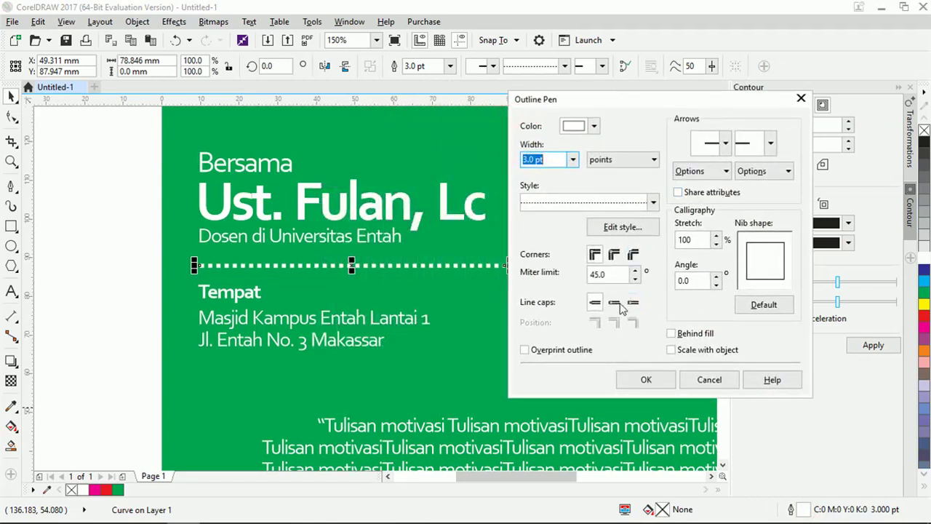
click(614, 255)
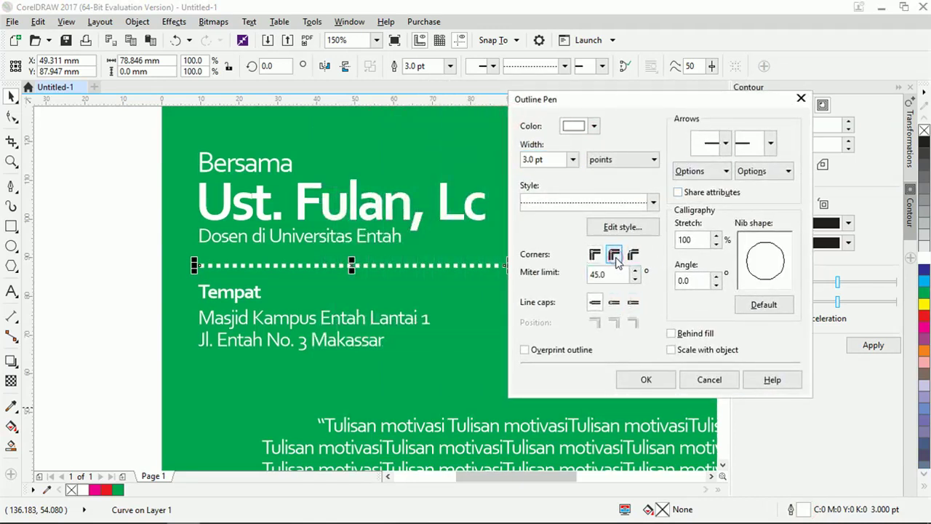
click(614, 303)
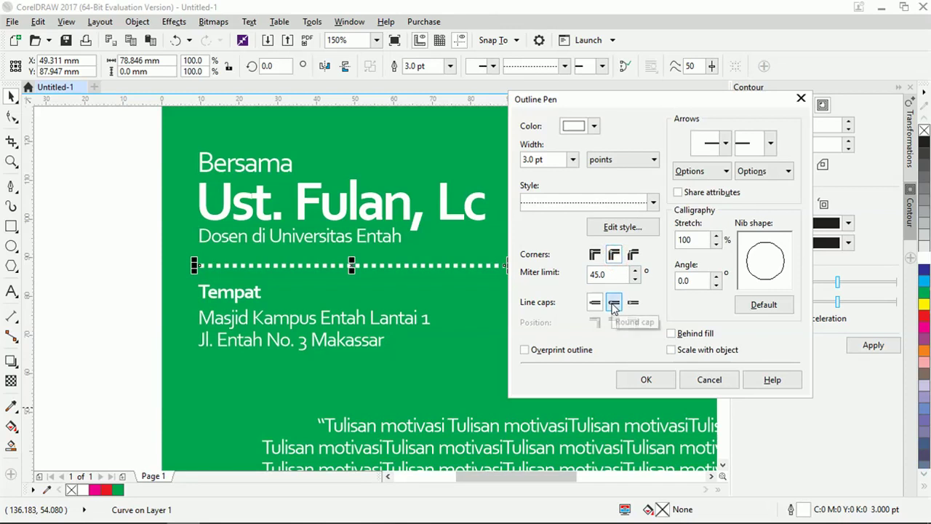
click(646, 379)
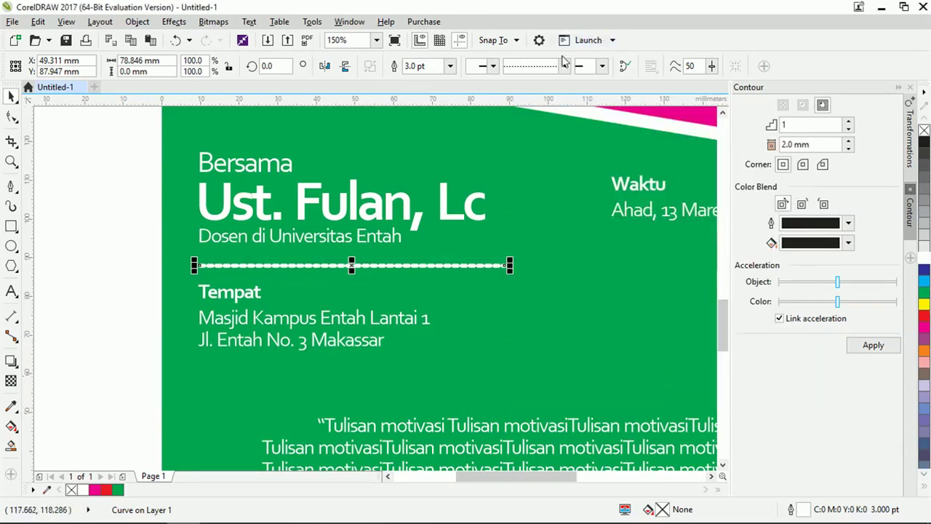
Step: Try square line caps on the dotted divider line and set them back to round
double_click(802, 509)
click(402, 320)
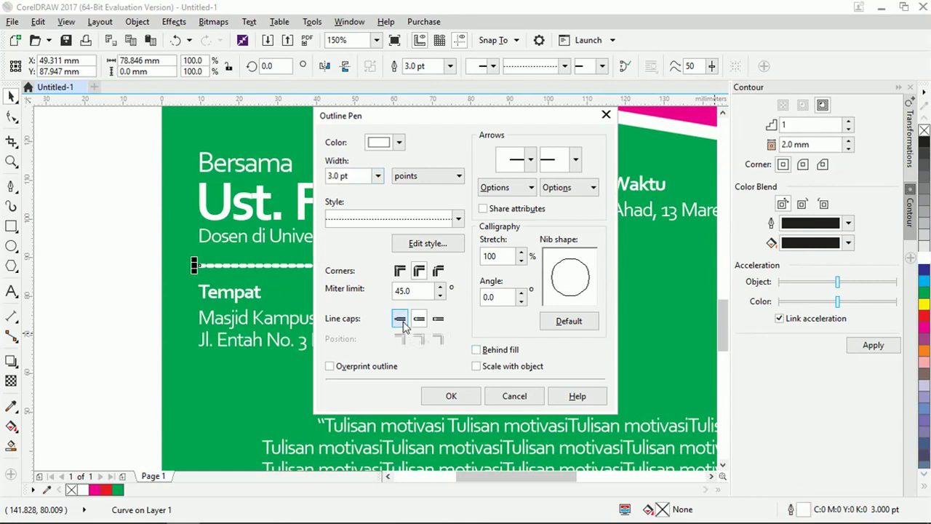
click(419, 319)
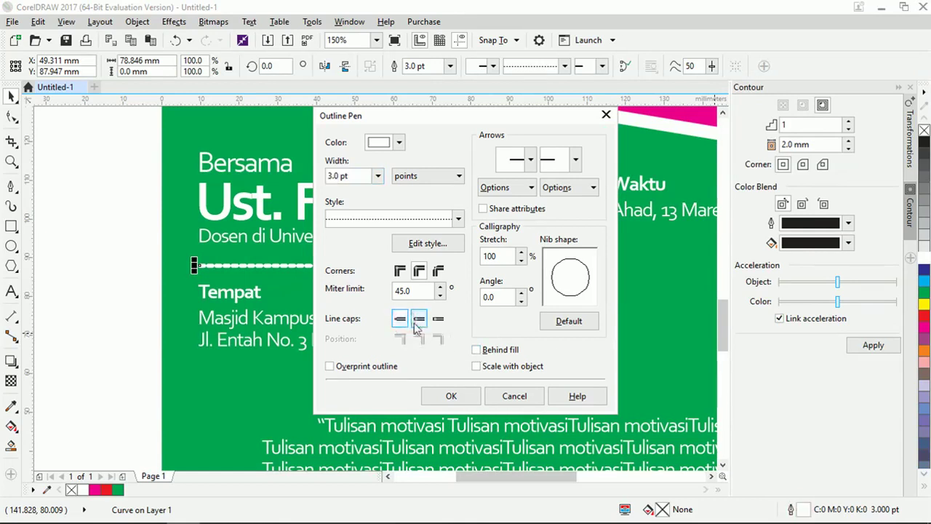
click(451, 396)
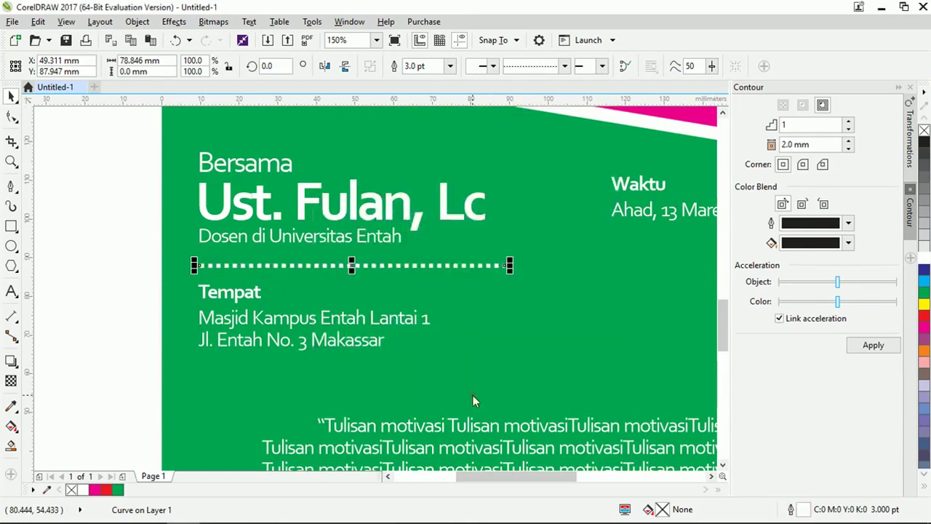
double_click(803, 512)
click(419, 318)
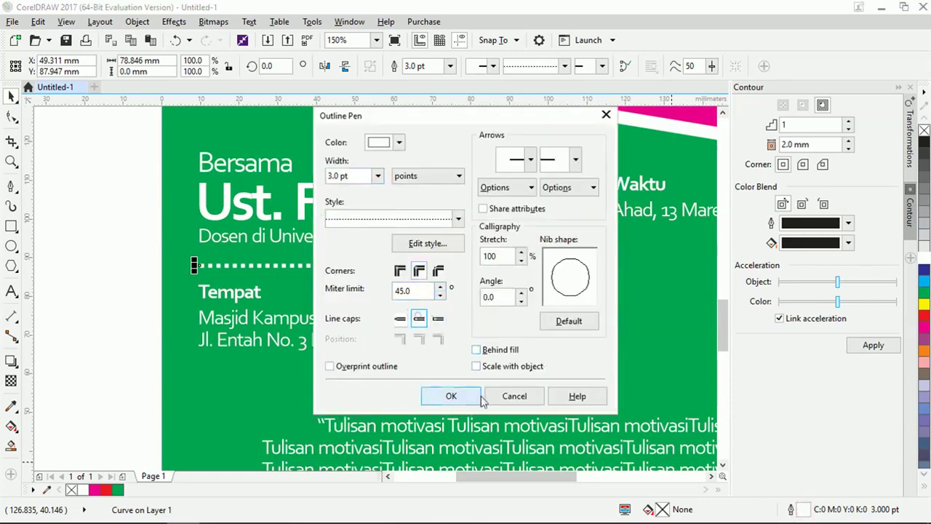
click(452, 396)
Step: Try a wider-spaced dotted style on the round-capped divider and return it to the closely spaced dotted pattern
click(566, 66)
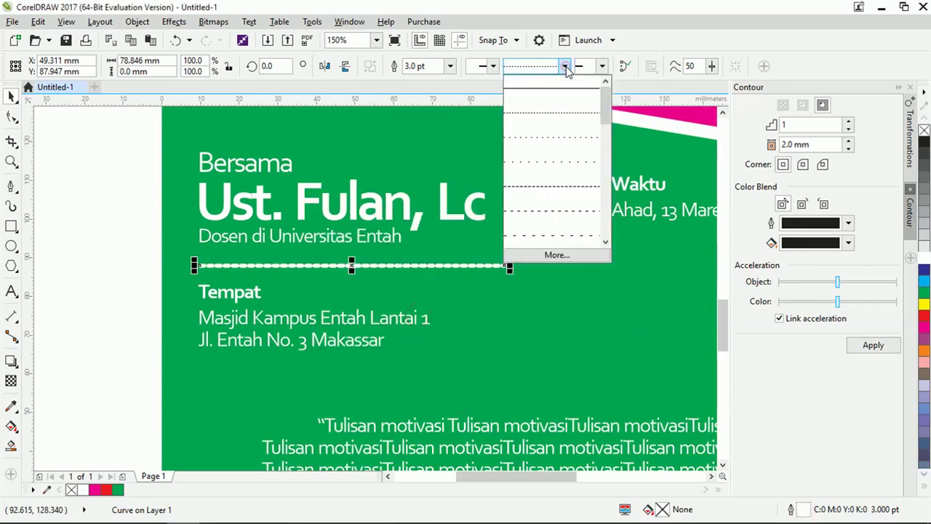
click(579, 134)
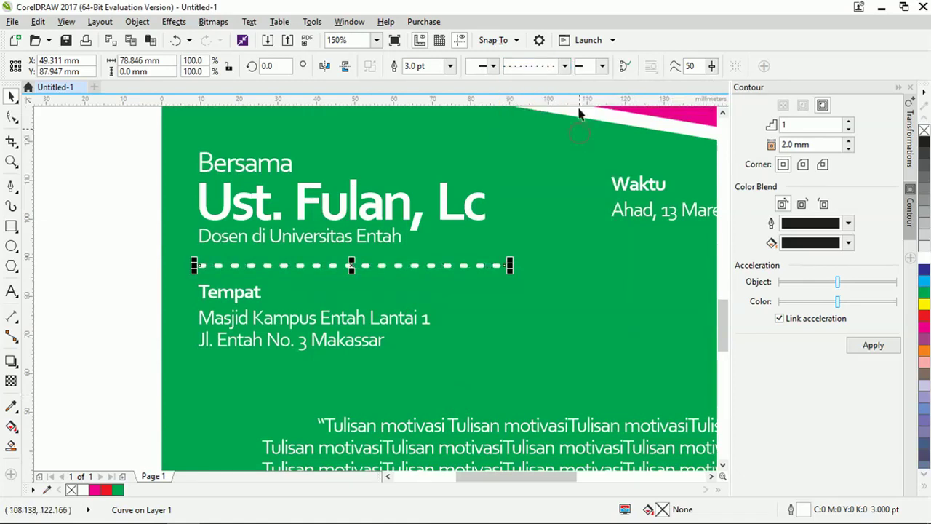
click(566, 66)
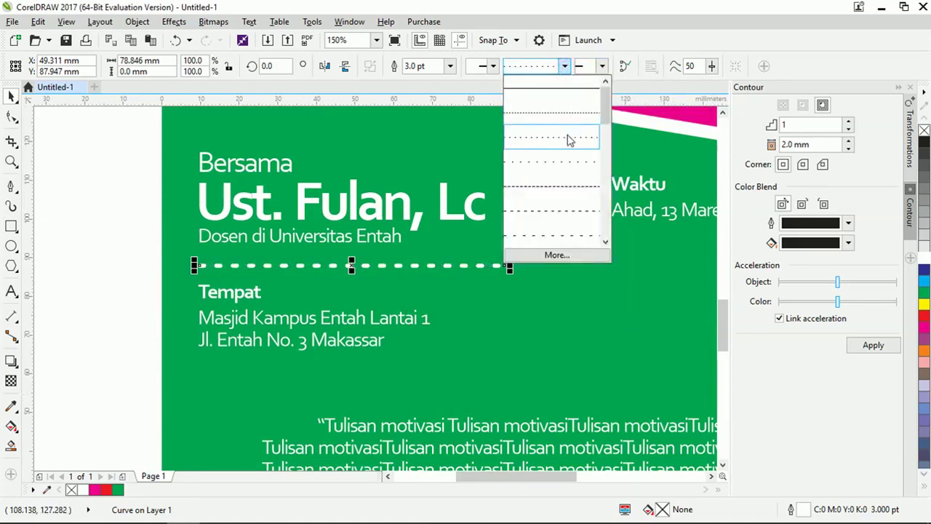
click(569, 140)
click(565, 66)
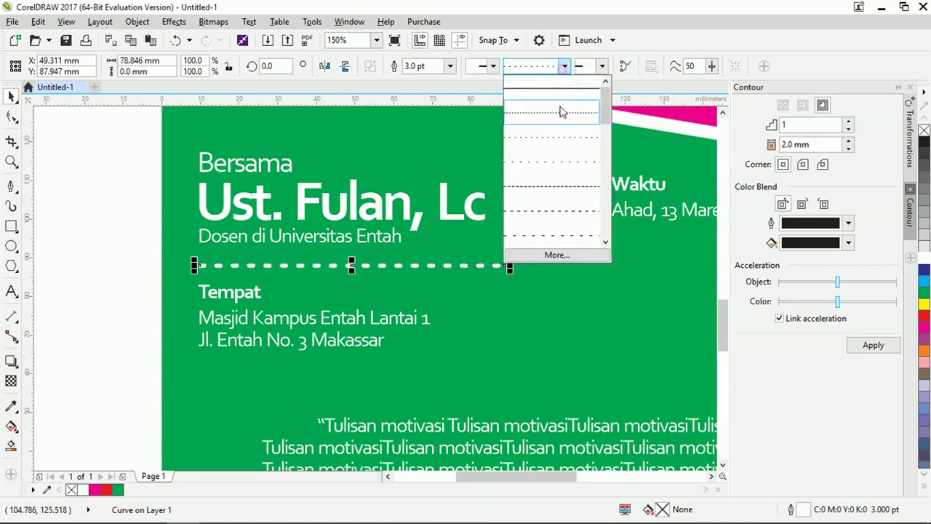
click(561, 111)
Step: Change the dotted divider line's caps to square in its outline settings
scroll(478, 275, up, 4)
scroll(495, 207, down, 5)
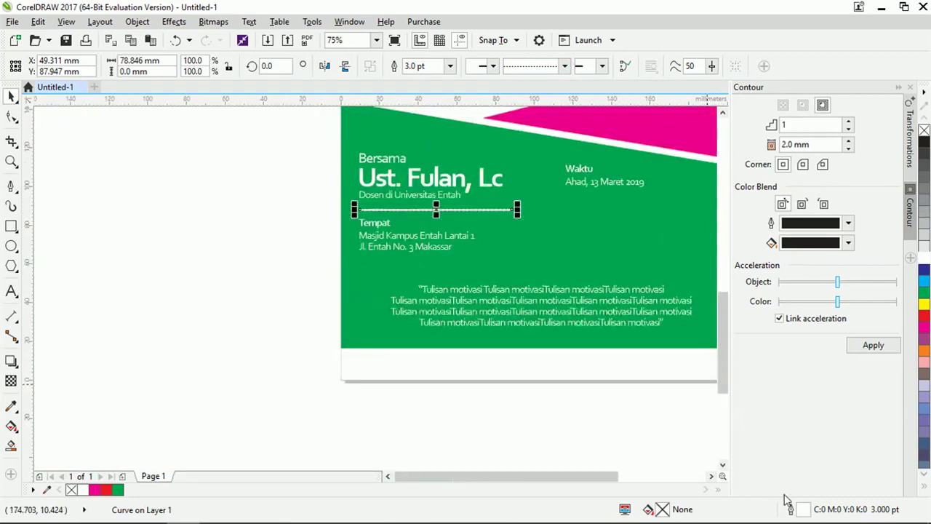
double_click(803, 510)
click(399, 318)
click(451, 395)
Step: Place a copy of the dotted divider line straight below, between the "Jl. Entah No. 3 Makassar" line and the quote
scroll(487, 208, up, 1)
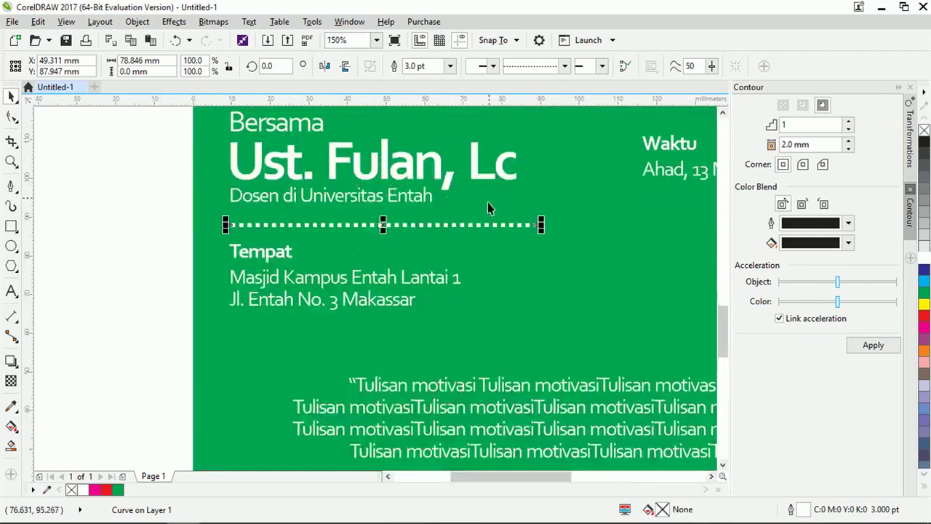
drag(341, 234, 358, 337)
scroll(348, 281, down, 1)
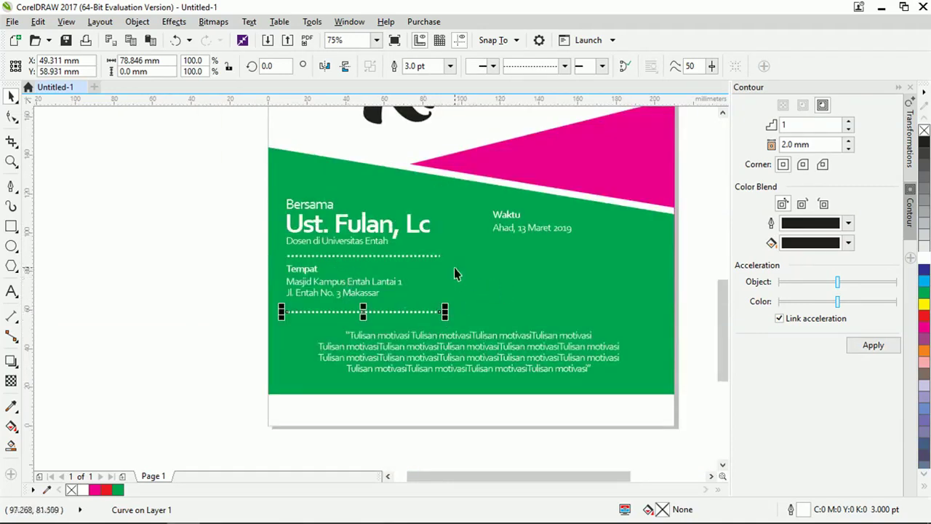
Step: Enlarge the "Waktu" heading and its date line together, proportionally, to about 64 mm wide
scroll(495, 245, down, 1)
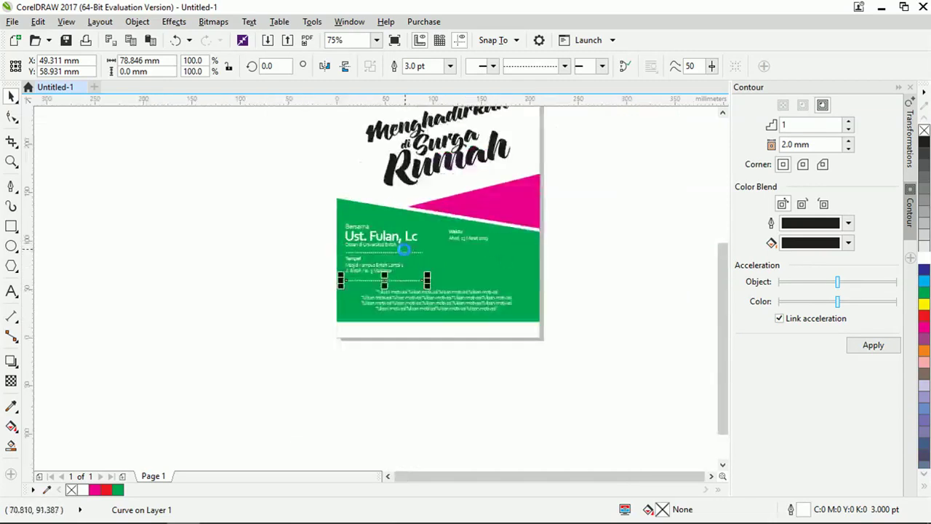
scroll(487, 233, up, 1)
scroll(296, 284, up, 1)
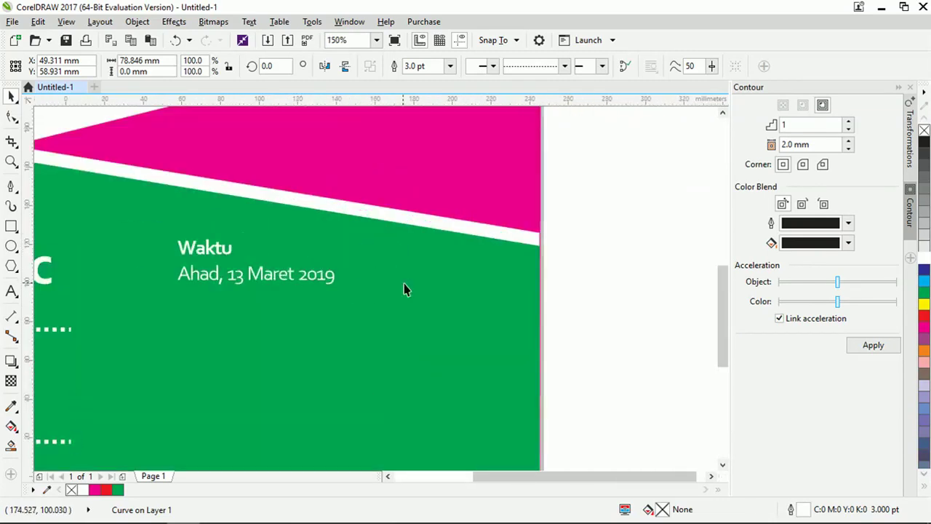
scroll(405, 289, down, 1)
drag(514, 318, 256, 243)
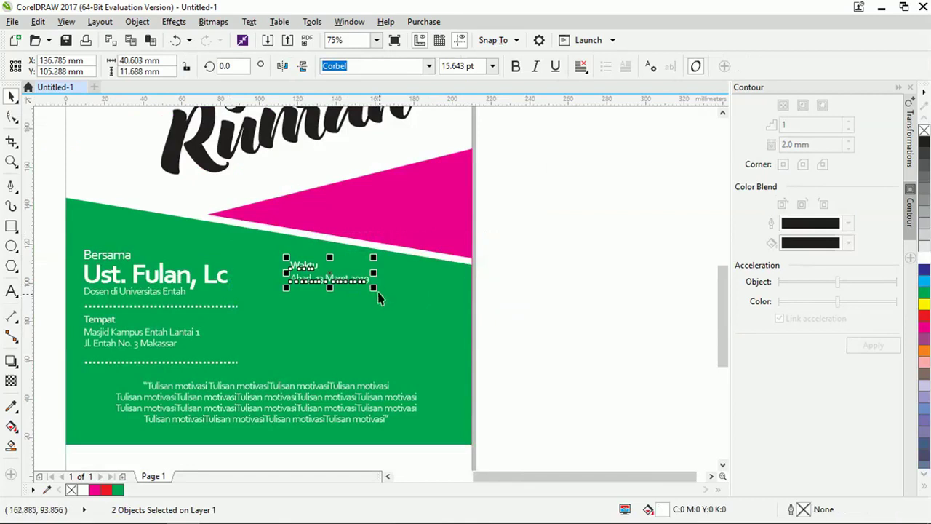
drag(373, 287, 430, 322)
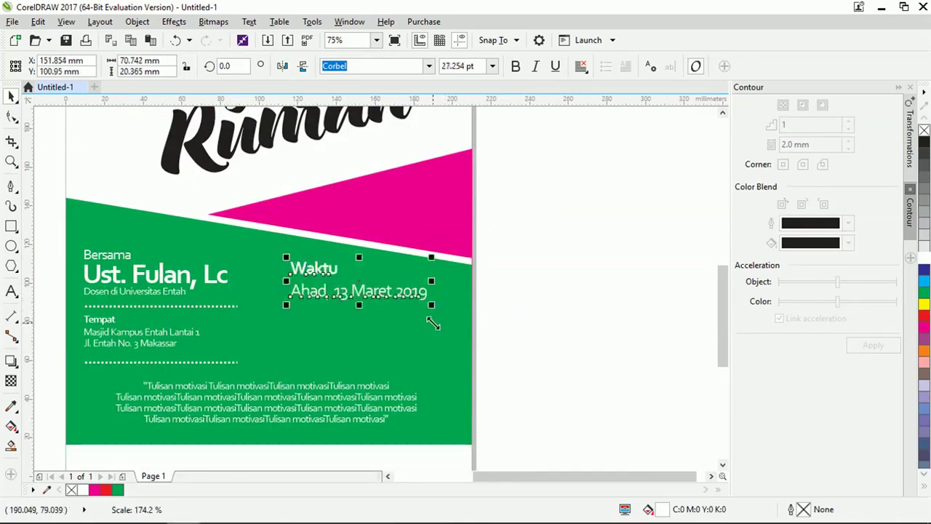
scroll(488, 314, down, 1)
scroll(393, 279, up, 1)
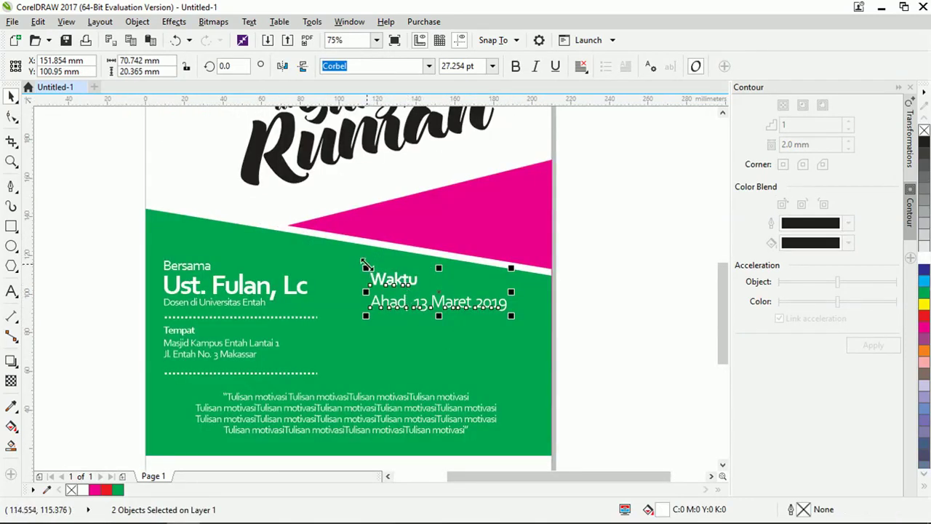
drag(511, 316, 499, 312)
Step: Place a horizontal guideline at the baseline of "Dosen di Universitas Entah" and align the "Waktu" heading and date pair to it
scroll(271, 314, up, 1)
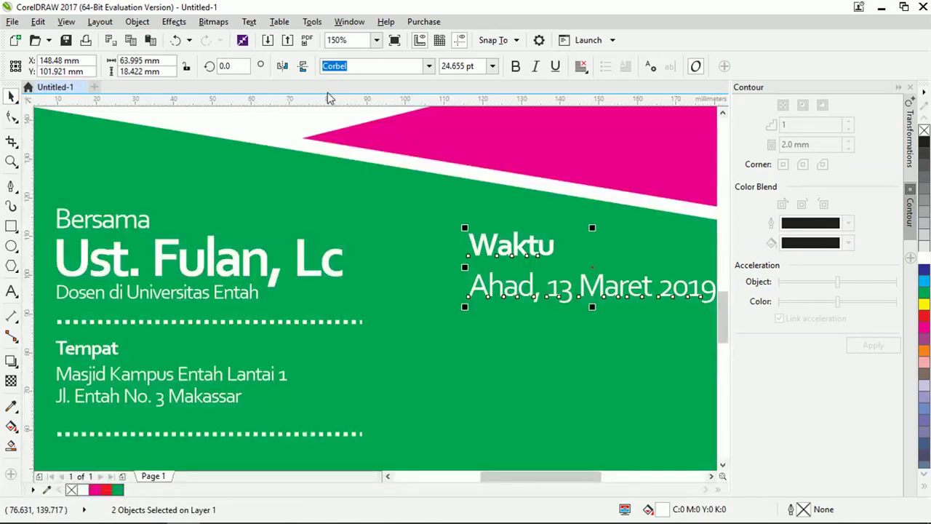
drag(326, 101, 286, 302)
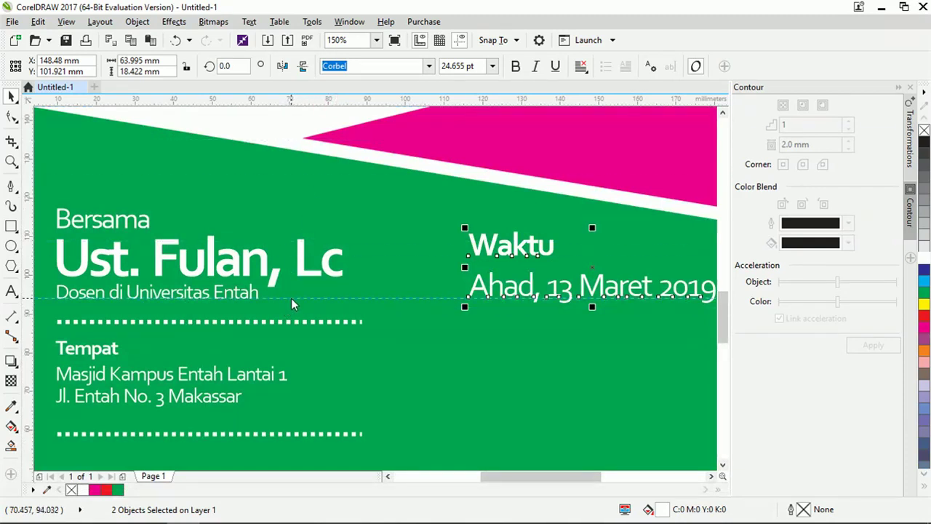
click(291, 298)
click(507, 274)
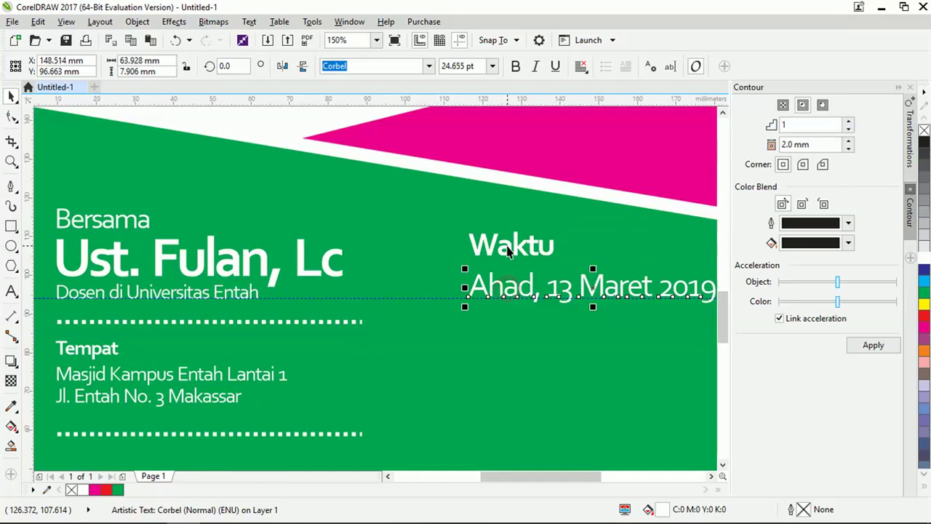
shift+click(511, 247)
mouse_move(511, 247)
mouse_down()
mouse_move(497, 245)
mouse_move(507, 246)
mouse_up()
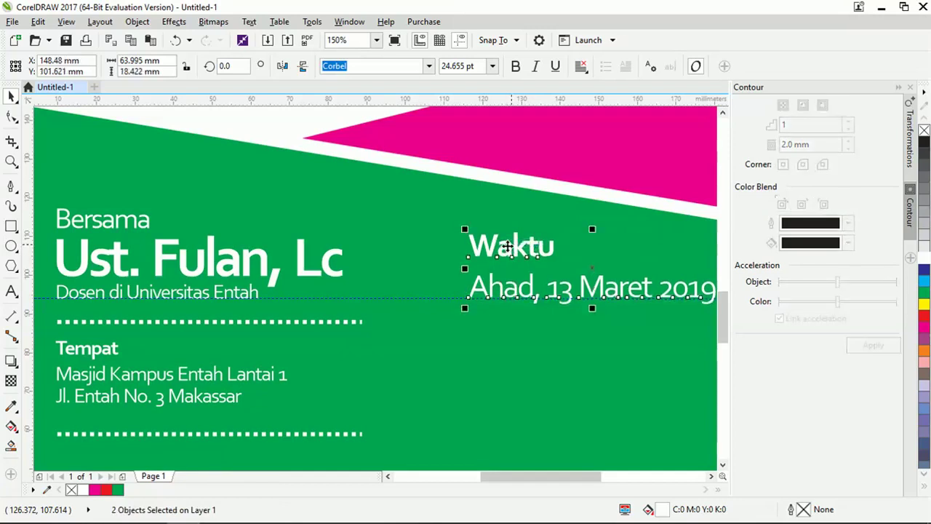
scroll(444, 273, down, 2)
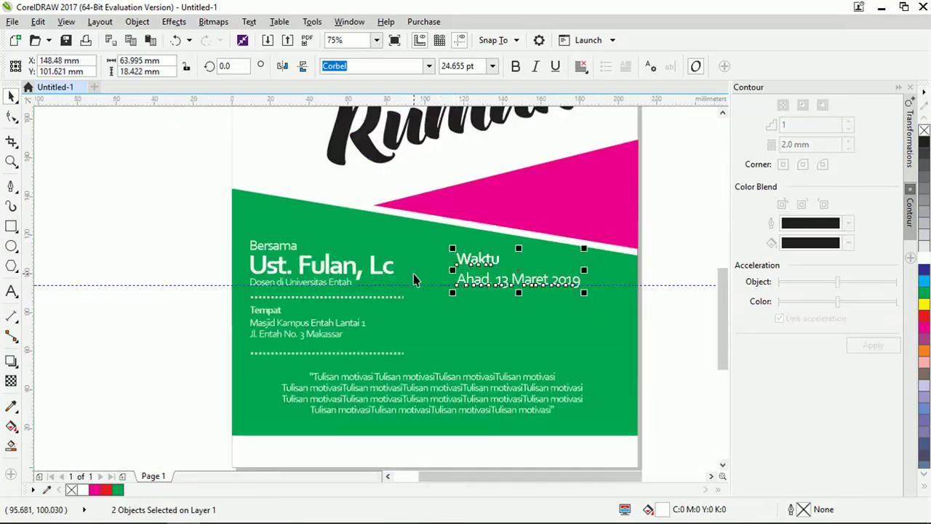
Step: Remove the horizontal guideline from the page
click(665, 331)
scroll(374, 287, down, 1)
drag(546, 287, 531, 114)
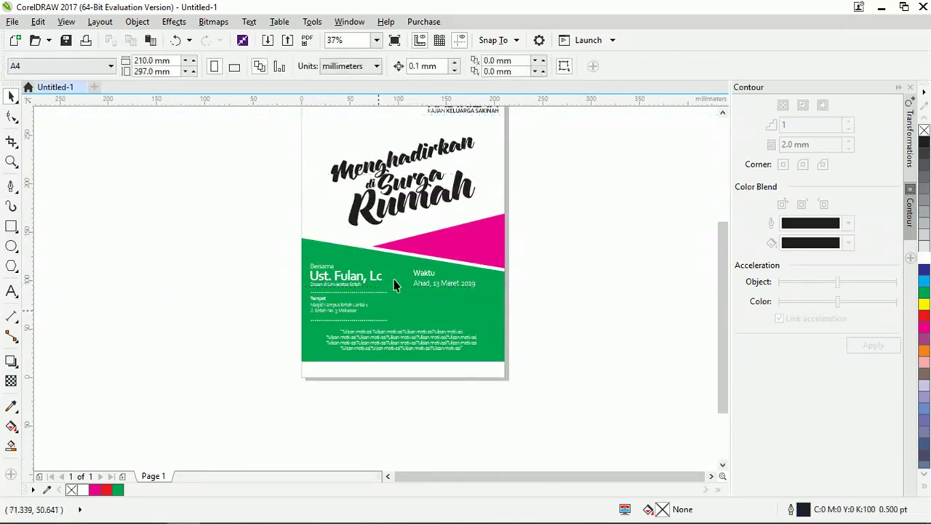
Step: Place a copy of the "Tempat" heading in the white strip below the green area and fill it red
scroll(393, 285, down, 1)
scroll(412, 291, up, 2)
scroll(386, 394, down, 1)
scroll(386, 394, up, 1)
scroll(396, 399, down, 1)
scroll(407, 403, up, 1)
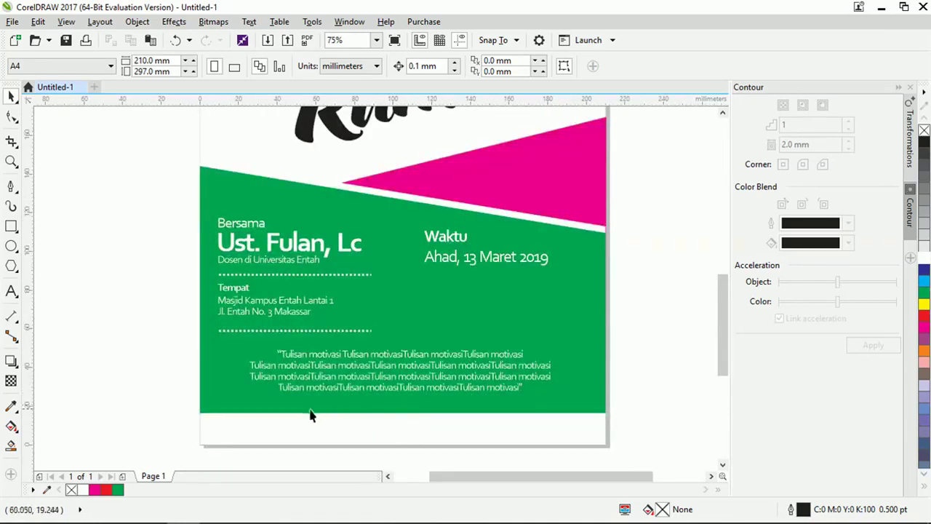
click(450, 239)
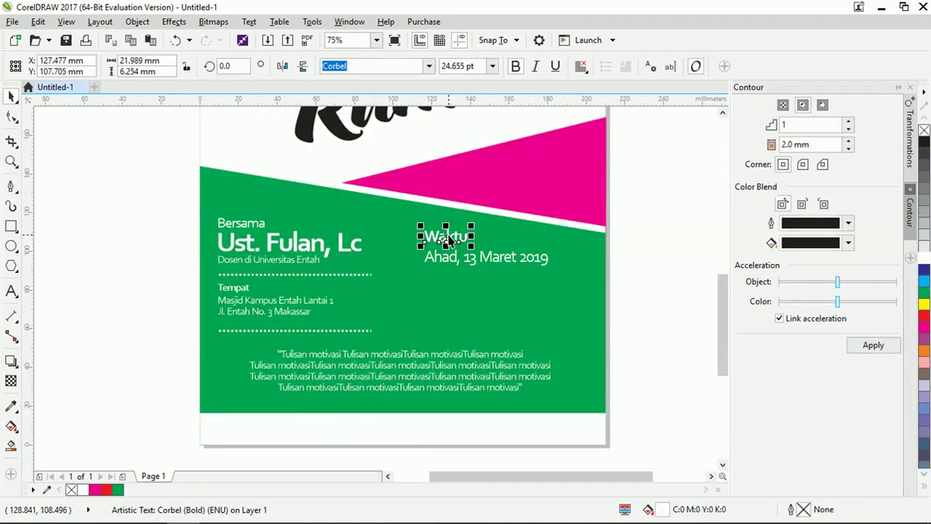
click(244, 290)
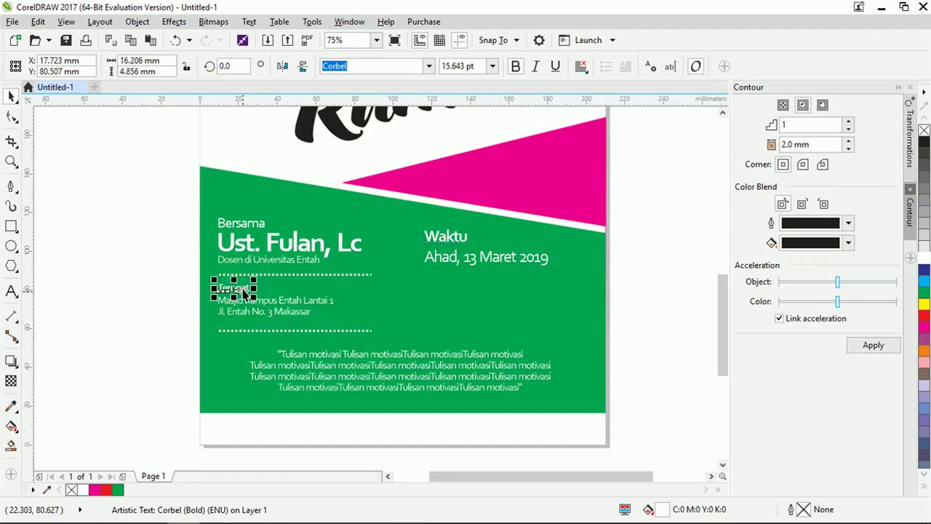
drag(242, 289, 269, 437)
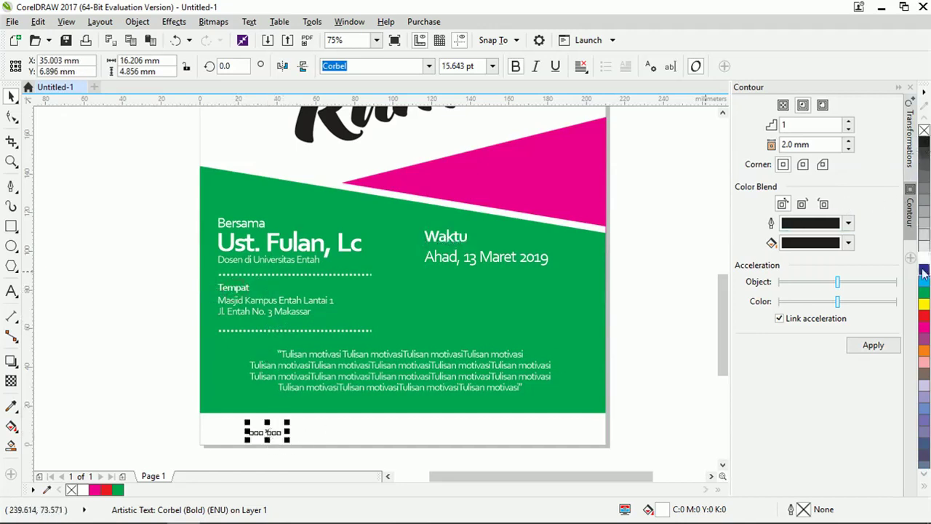
click(924, 315)
Step: Replace the text of the red heading copy with "Pelaksana"
scroll(234, 449, up, 2)
double_click(294, 411)
double_click(293, 412)
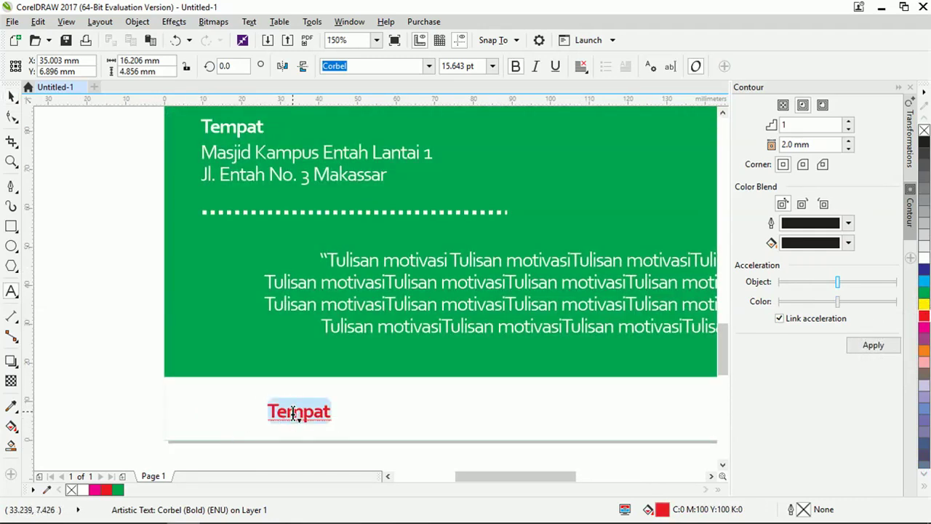
text(Pela)
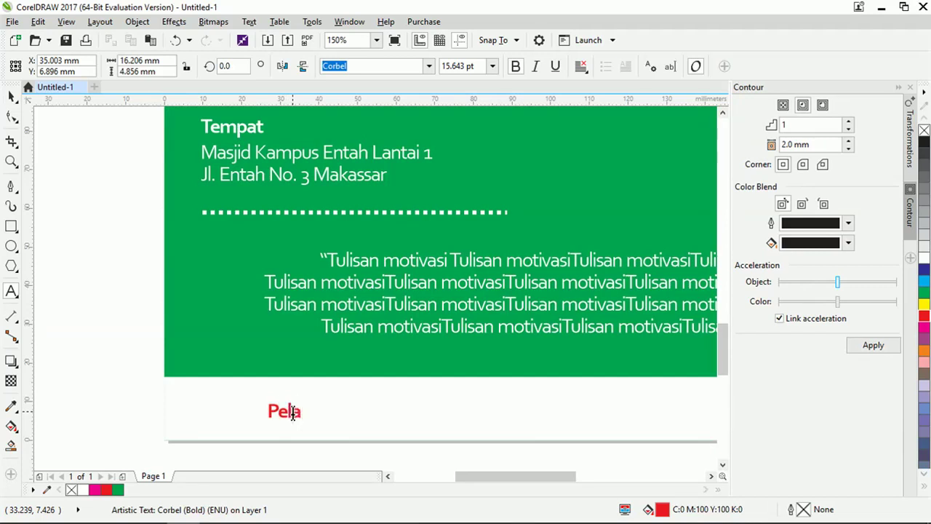
key(BackSpace)
key(BackSpace)
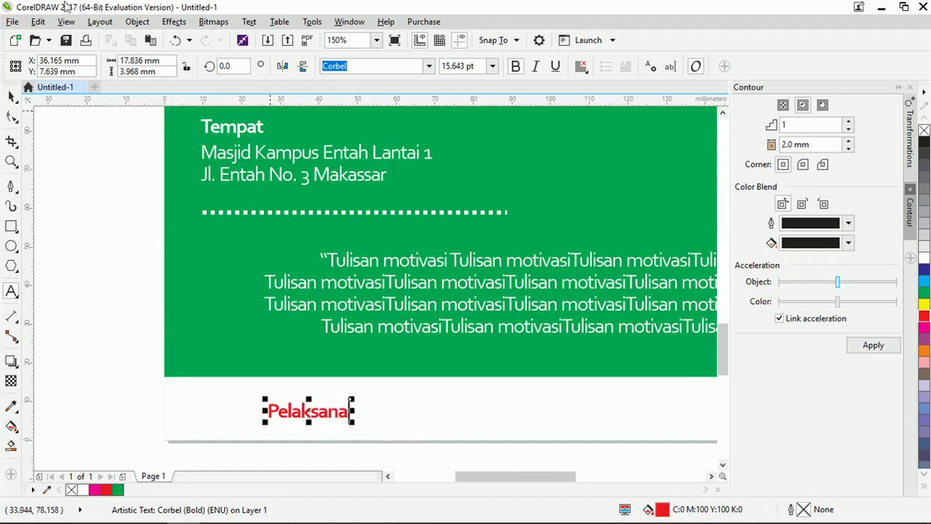
click(11, 96)
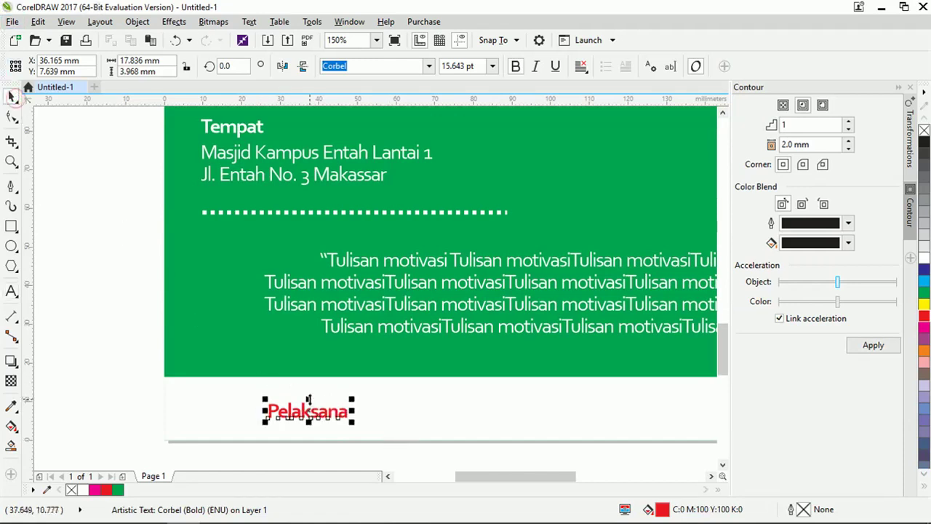
Step: Place a copy of "Pelaksana" straight to its right and change the original's text to "logo"
drag(322, 417, 482, 419)
click(332, 416)
double_click(332, 416)
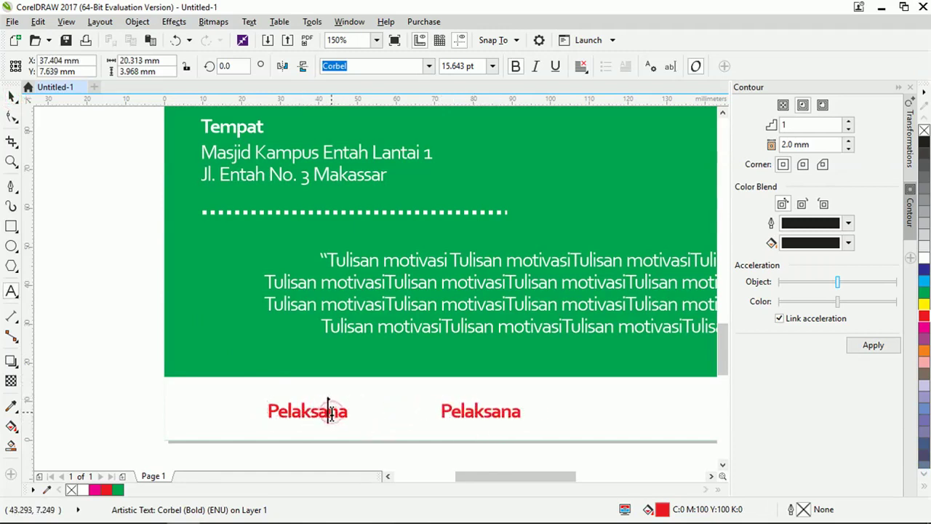
double_click(332, 413)
text(I)
key(ctrl+space)
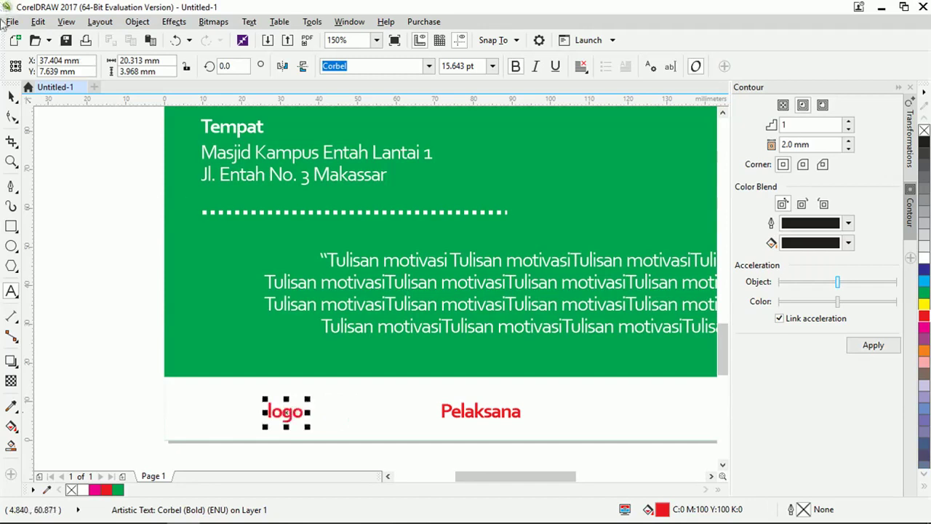
Step: Move the "logo" label toward the left edge of the page, keeping it level with "Pelaksana"
drag(285, 416, 229, 419)
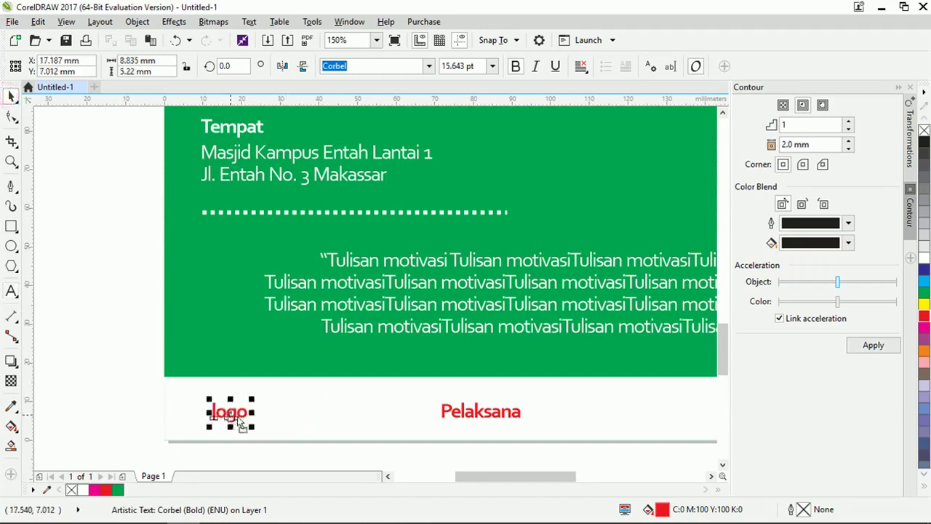
click(482, 413)
double_click(475, 412)
key(ctrl+space)
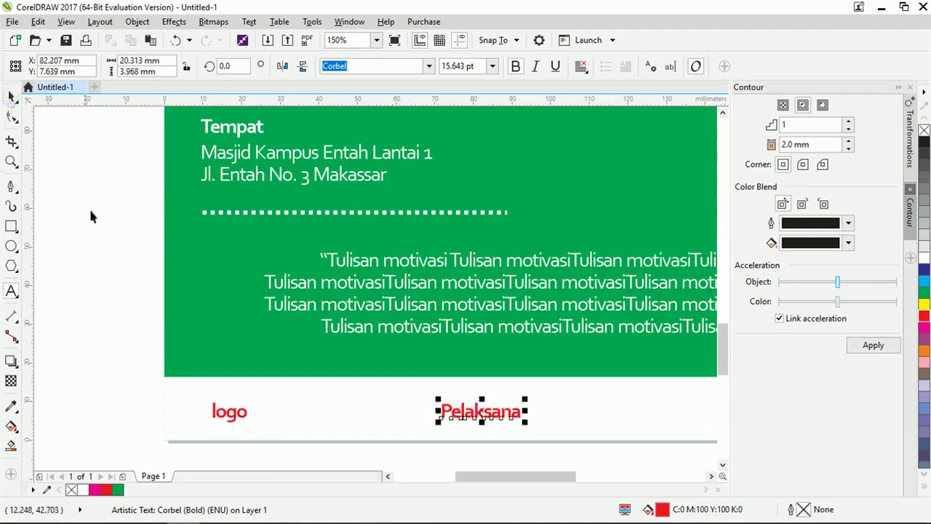
Step: Shift "Pelaksana" slightly left and place two level copies to its right, evenly spaced about 54 mm apart
scroll(133, 294, down, 3)
scroll(270, 358, up, 1)
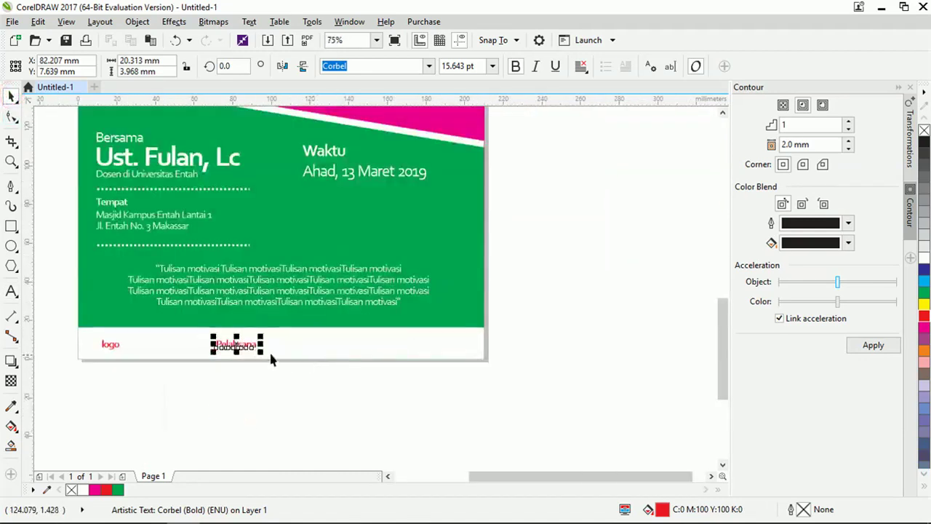
drag(235, 345, 331, 353)
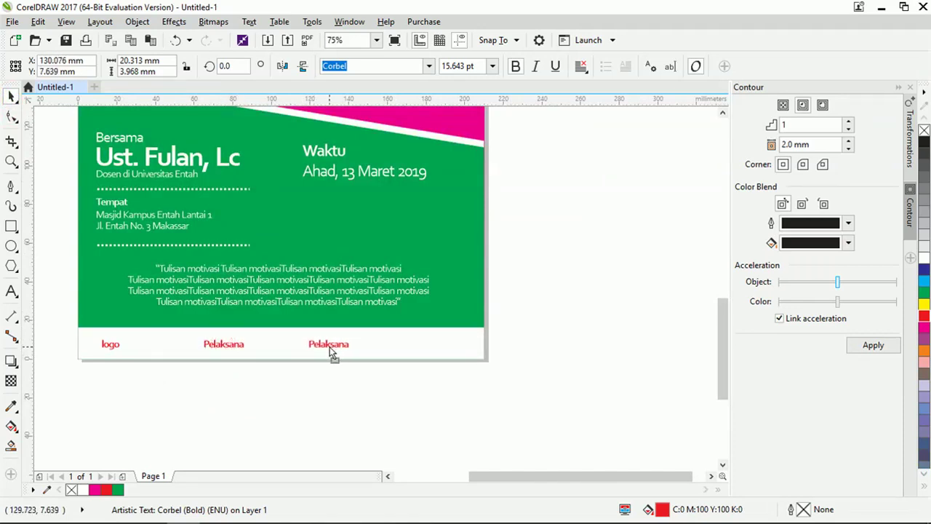
key(ctrl+r)
Step: Change the text of the rightmost "Pelaksana" copy to "Sponsor"
scroll(426, 344, up, 2)
double_click(425, 344)
key(ctrl+a)
text(D)
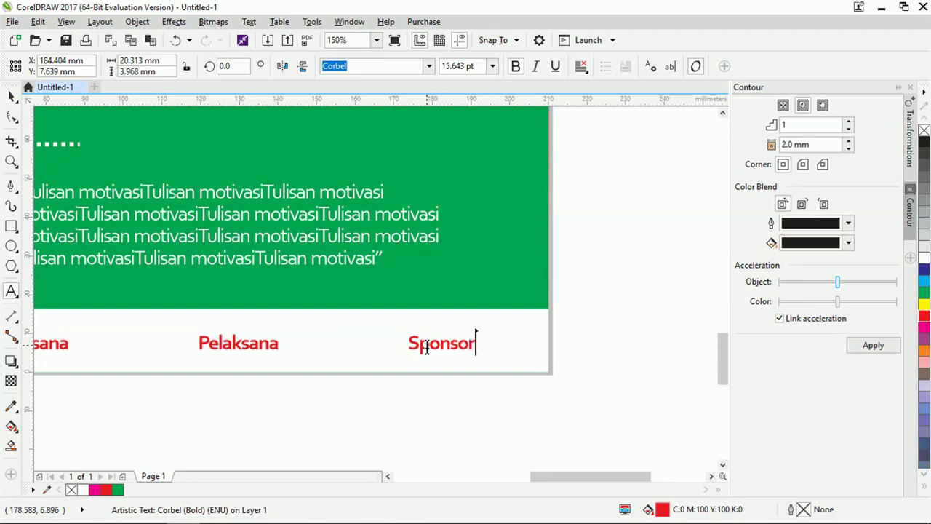
Step: Change the text of the "Pelaksana" copy next to "Sponsor" to "Media PArtner"
click(249, 342)
key(ctrl+a)
scroll(475, 369, down, 2)
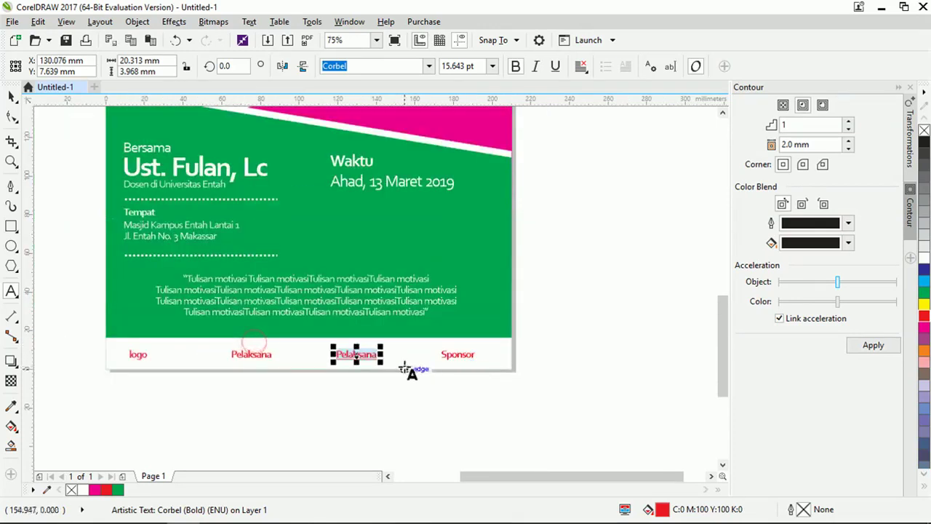
text(Media PArtner)
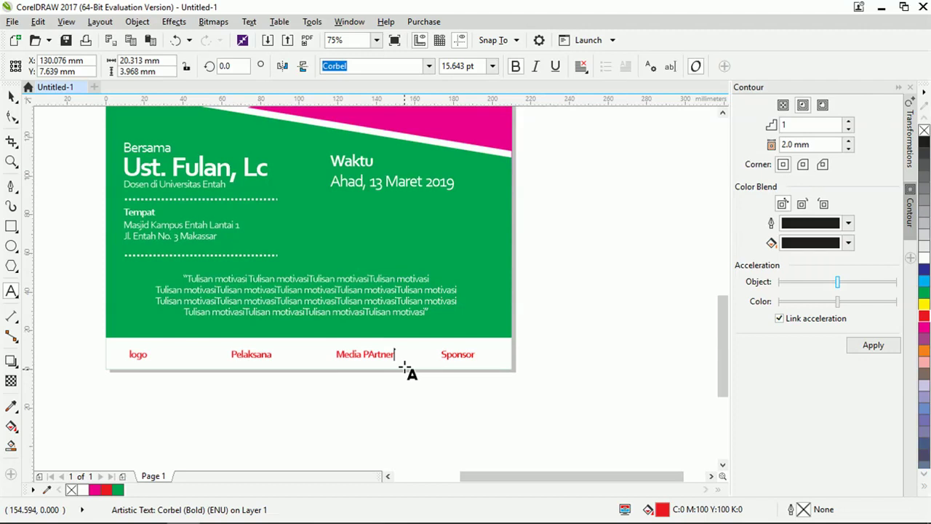
key(Escape)
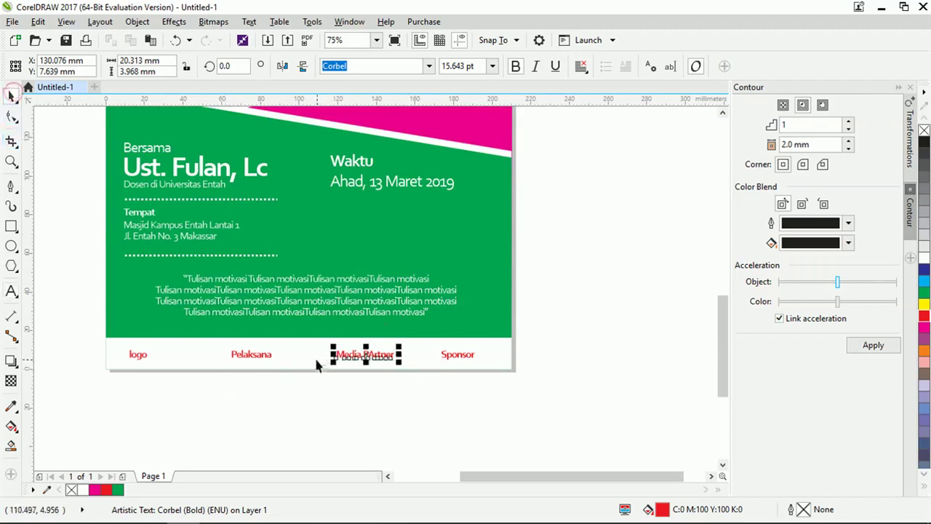
Step: Nudge the "Pelaksana" and "Media PArtner" labels slightly left to balance the spacing in the white strip
click(262, 360)
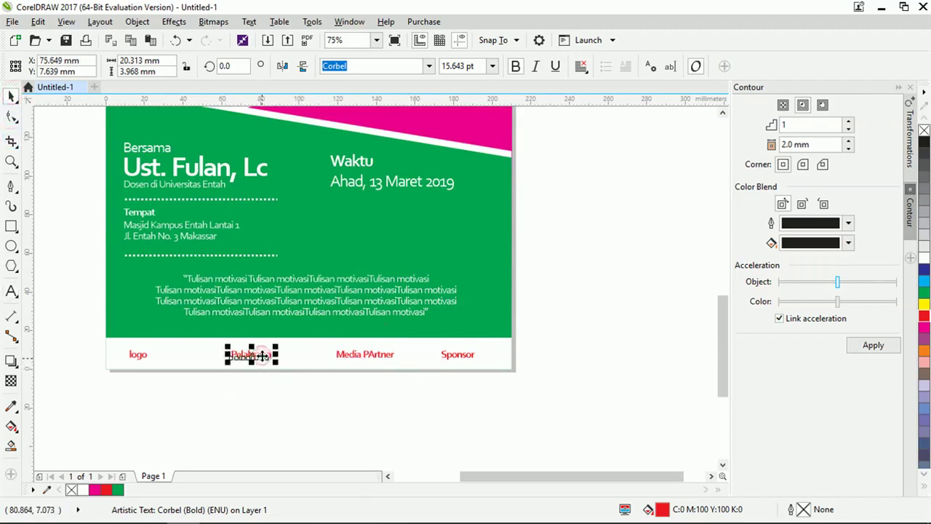
click(342, 354)
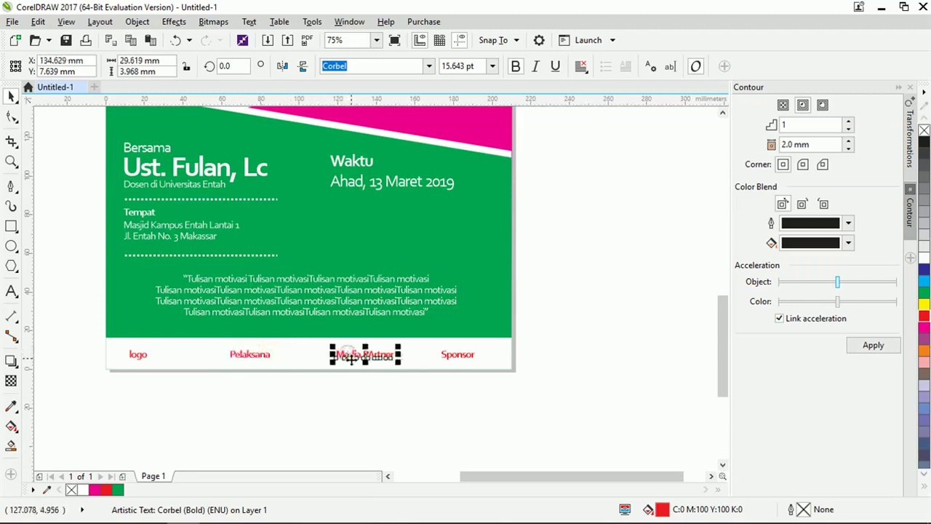
key(Left)
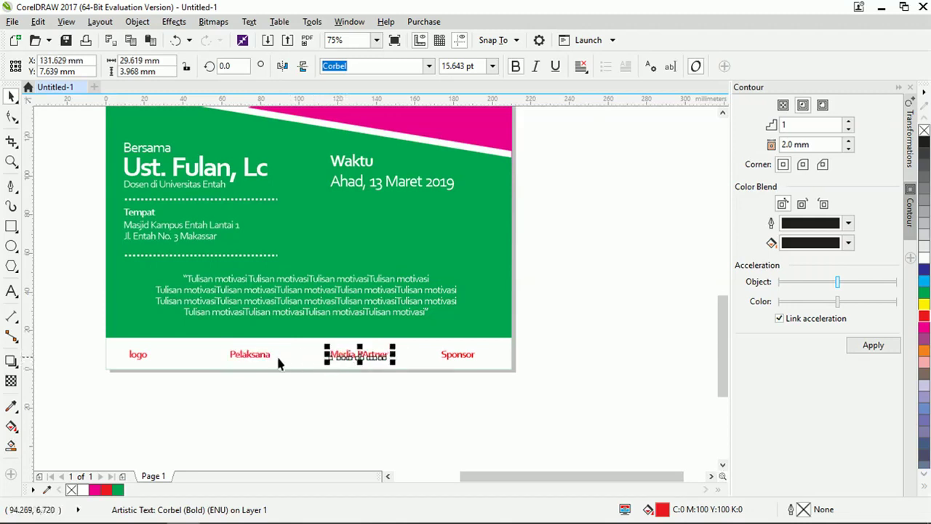
click(258, 363)
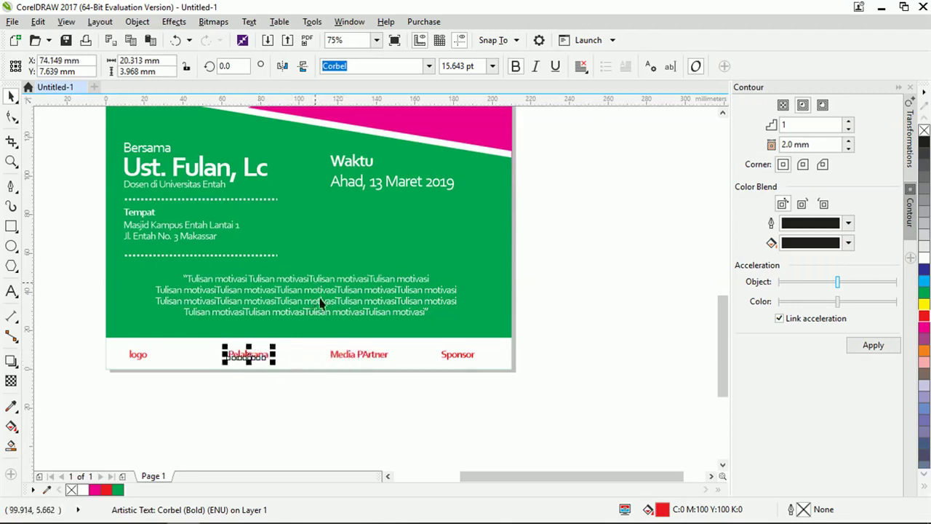
scroll(384, 443, down, 2)
scroll(378, 407, down, 1)
scroll(374, 390, up, 3)
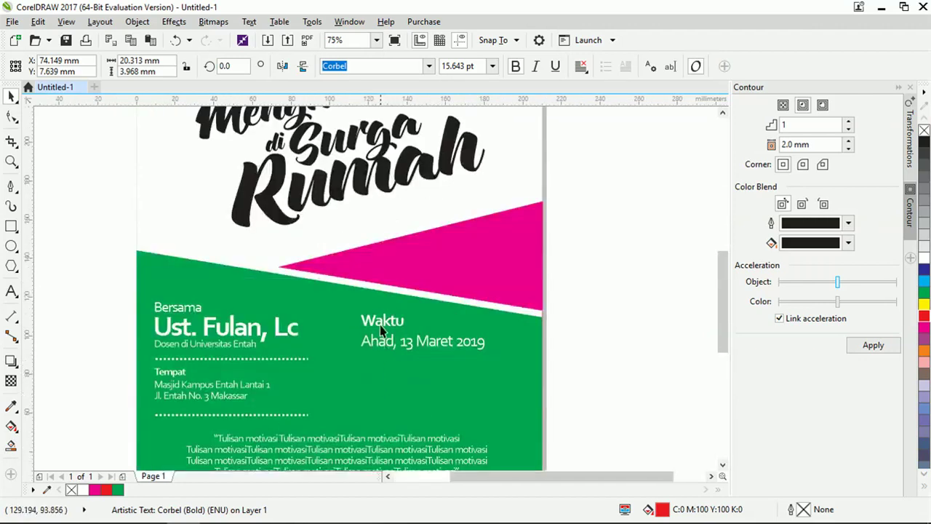
scroll(384, 331, down, 2)
scroll(370, 370, up, 2)
scroll(341, 343, down, 2)
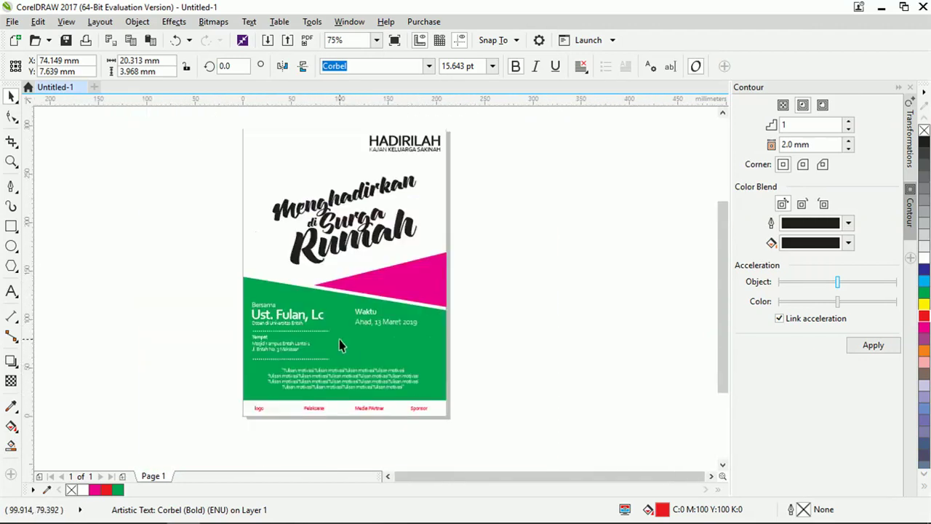
Step: Try stretching the upper dotted divider line to about 175 mm so it runs beneath the date, then undo the change
scroll(344, 339, up, 2)
scroll(344, 338, up, 3)
click(274, 310)
drag(280, 308, 658, 308)
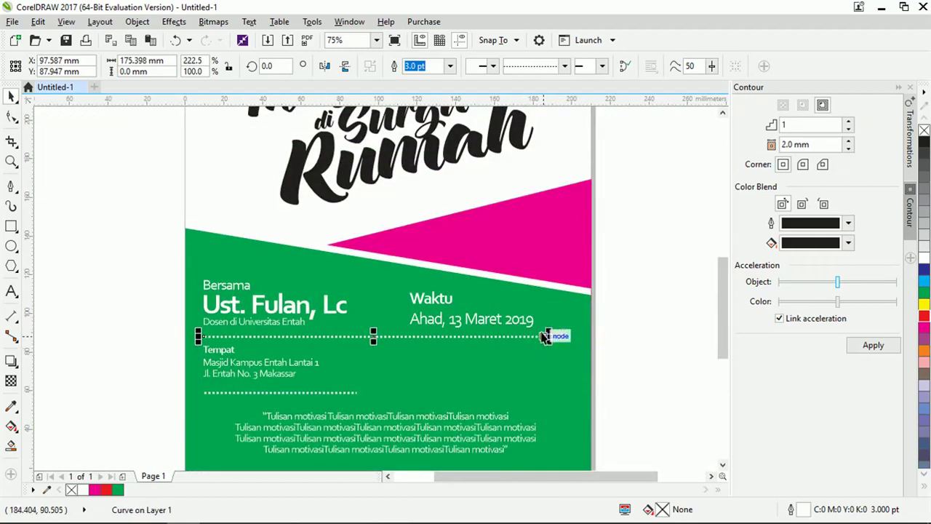
drag(545, 336, 357, 337)
scroll(368, 339, up, 2)
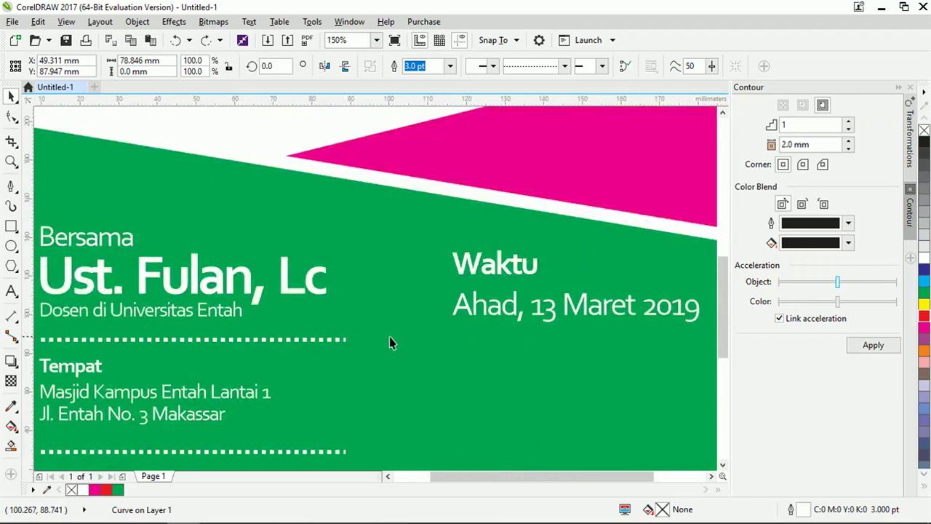
scroll(389, 339, down, 2)
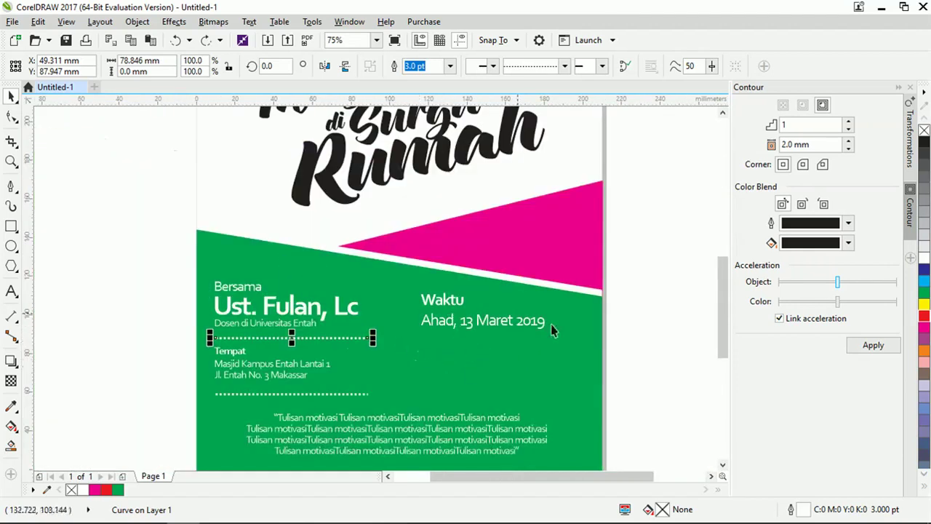
Step: Place a copy of the "Waktu" heading and its date line straight below the originals, about 32 mm lower
drag(631, 351, 411, 285)
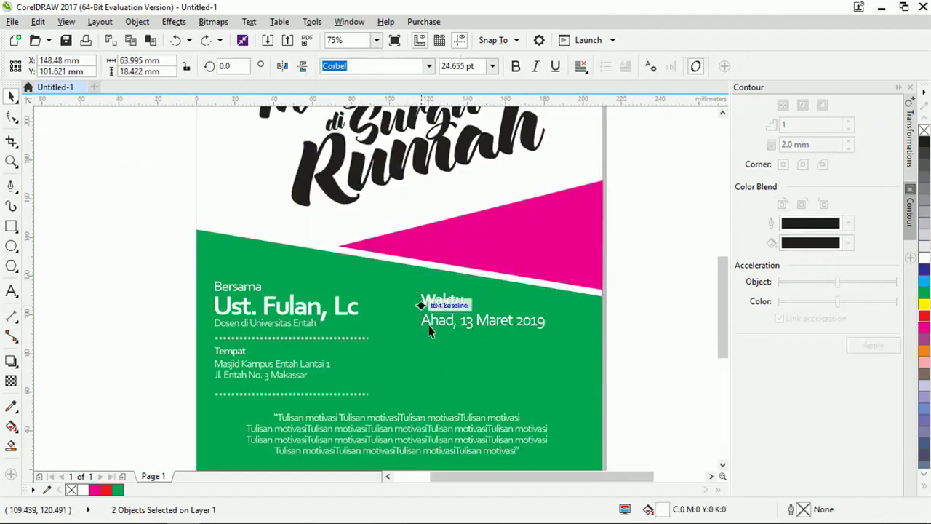
drag(442, 325, 444, 325)
drag(440, 381, 441, 382)
scroll(440, 382, up, 4)
scroll(359, 193, down, 2)
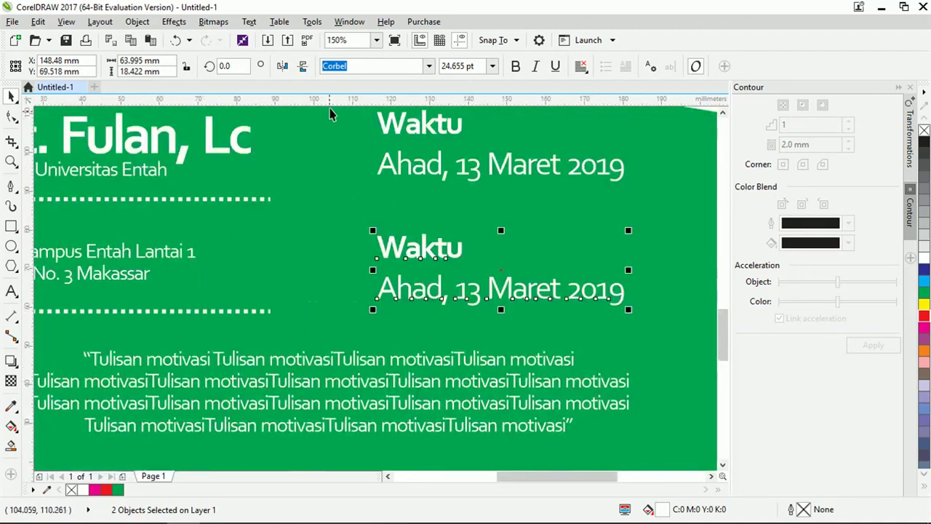
Step: Nudge the copied "Waktu" heading and date line up about 4 mm, using a temporary horizontal guideline across the venue address
click(298, 279)
click(412, 254)
shift+click(424, 291)
key(Up)
key(Up)
key(Up)
key(Up)
key(Up)
key(Up)
key(Up)
key(Up)
key(Up)
key(Up)
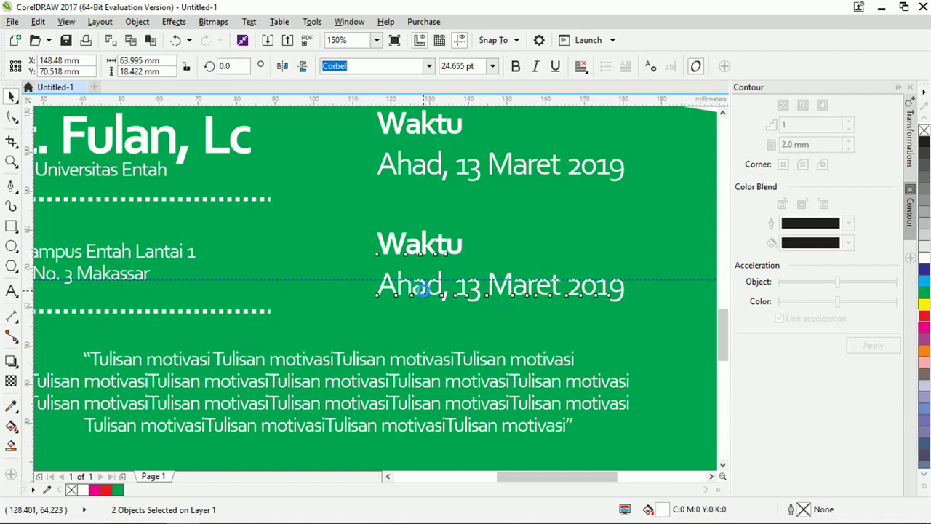
key(Up)
key(Up)
key(Up)
key(Up)
key(Up)
key(Up)
key(Up)
key(Up)
key(Up)
key(Up)
key(Up)
key(Up)
key(Up)
key(Up)
key(Up)
key(Up)
key(Up)
key(Up)
key(Up)
key(Up)
key(Up)
key(Up)
key(Up)
key(Up)
key(Up)
key(Up)
key(Up)
key(Up)
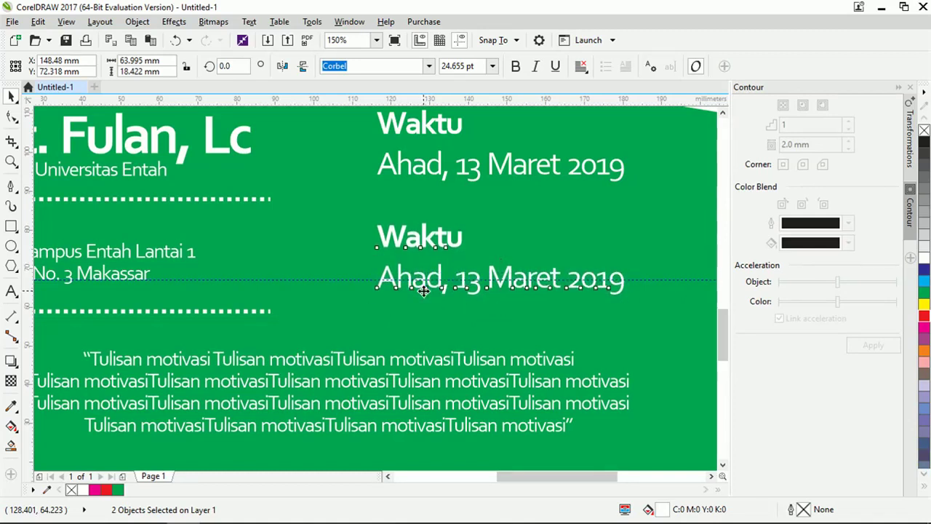
click(354, 282)
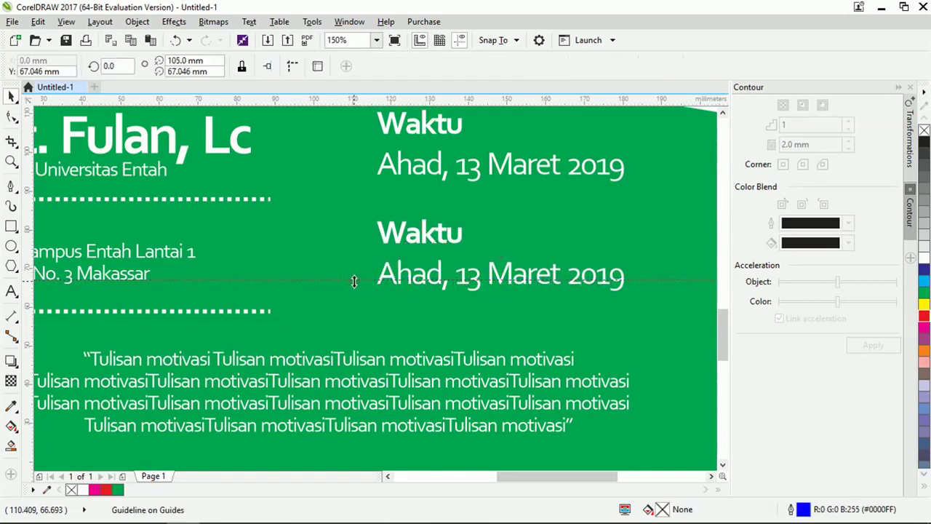
Step: Try "Gratis" as the text of the lower "Waktu" heading, and clear that heading's text completely
click(419, 236)
double_click(418, 240)
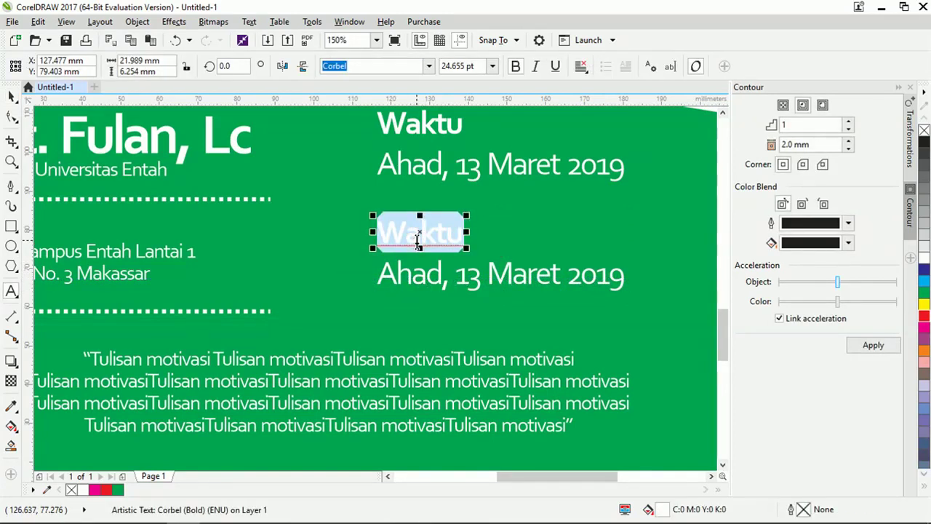
text(Gratis)
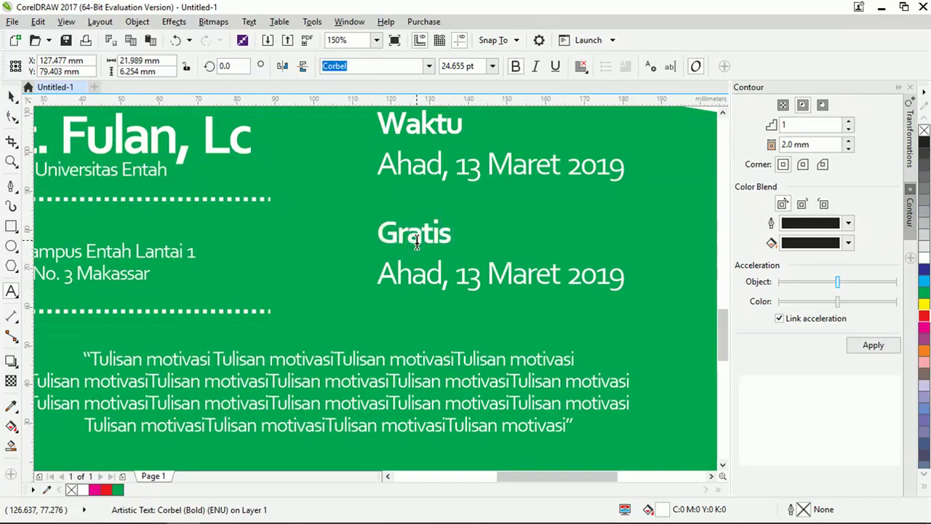
key(BackSpace)
key(BackSpace)
key(BackSpace)
key(BackSpace)
key(BackSpace)
key(BackSpace)
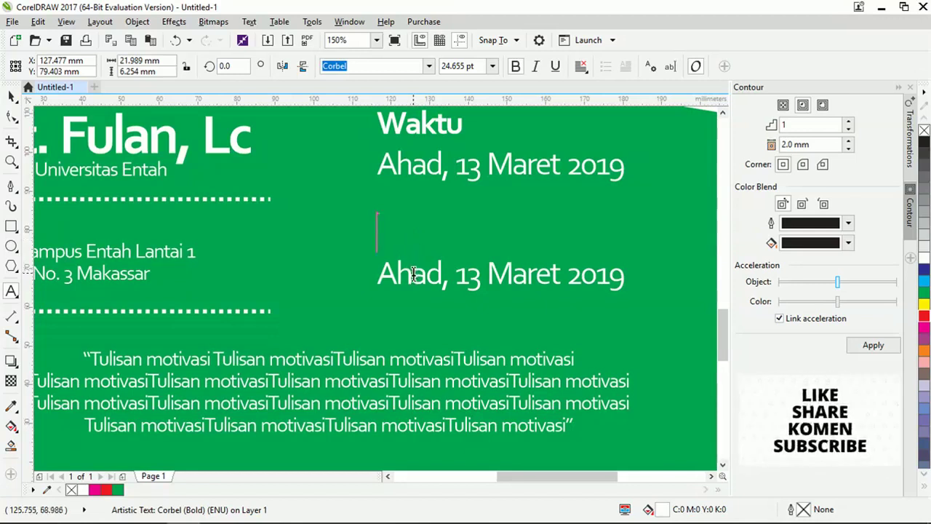
Step: Replace the lower date line with the three-line text "Tersedia", "Souvenir Bagi 20", "Peserta Pertama"
triple_click(414, 273)
text(Be)
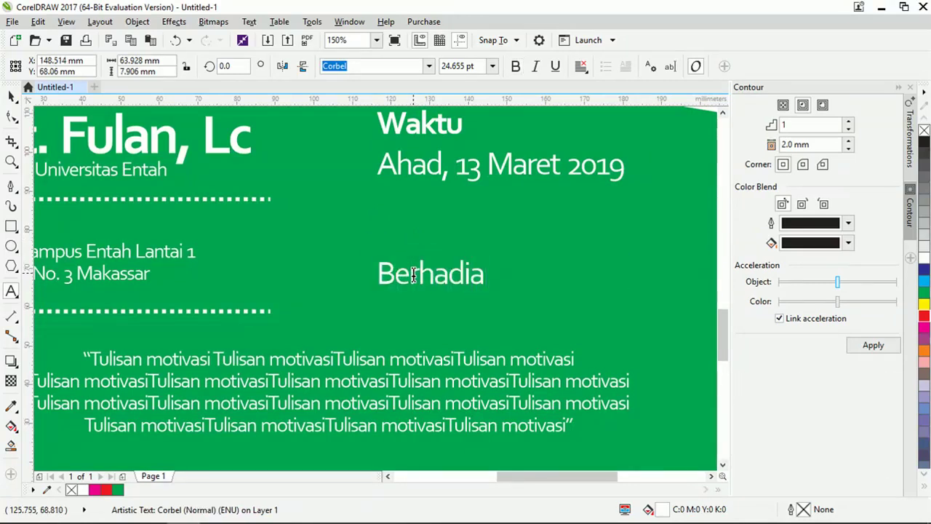
text(rhadi)
key(BackSpace)
key(BackSpace)
key(BackSpace)
key(BackSpace)
key(BackSpace)
key(BackSpace)
key(BackSpace)
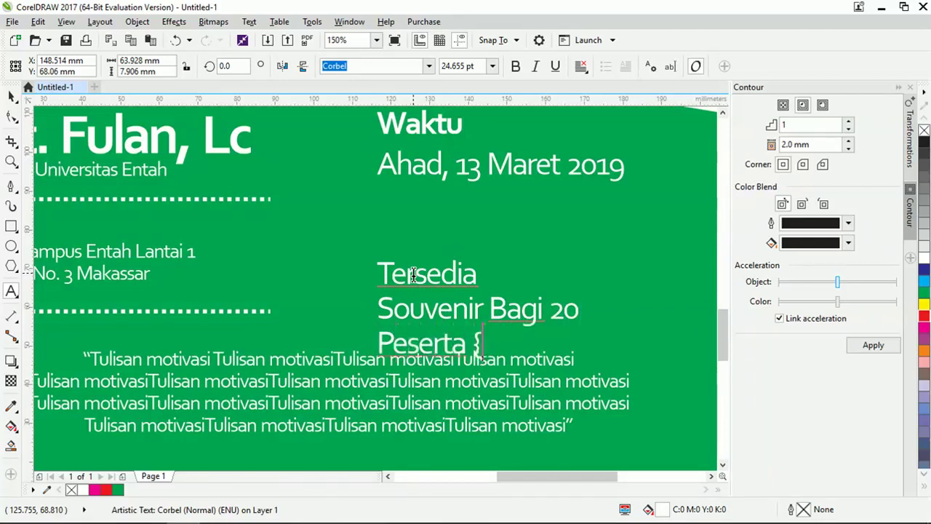
text(tama)
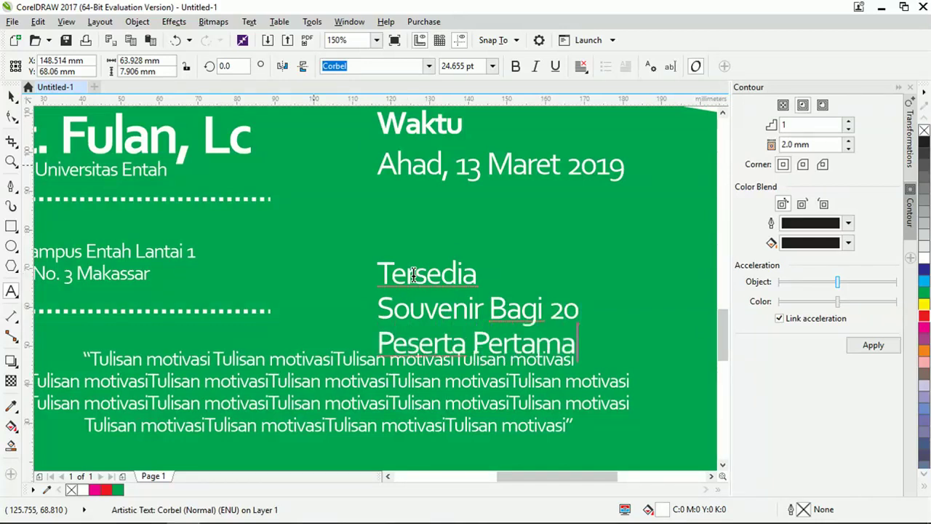
key(Escape)
click(13, 96)
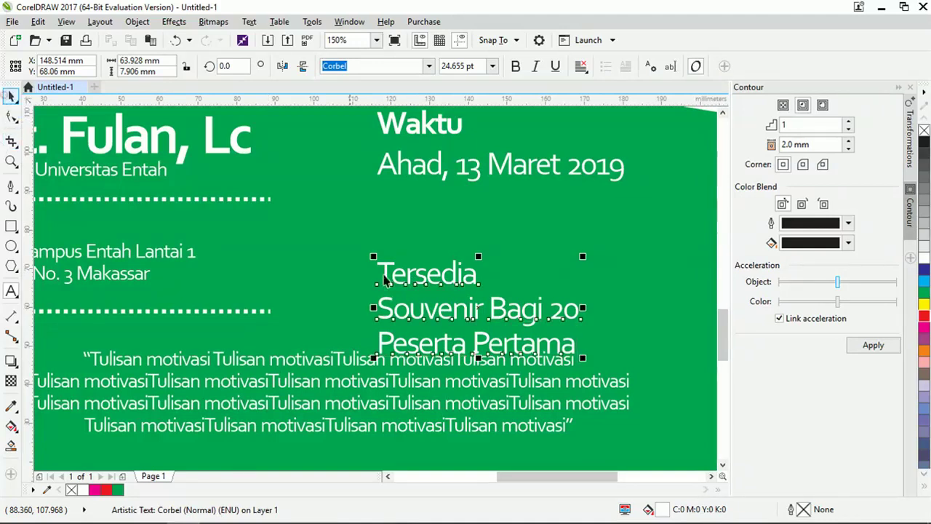
Step: Move the "Tersedia" text block up about 11 mm under the date and make its last two lines bold
drag(452, 320, 455, 277)
double_click(380, 266)
drag(380, 266, 581, 317)
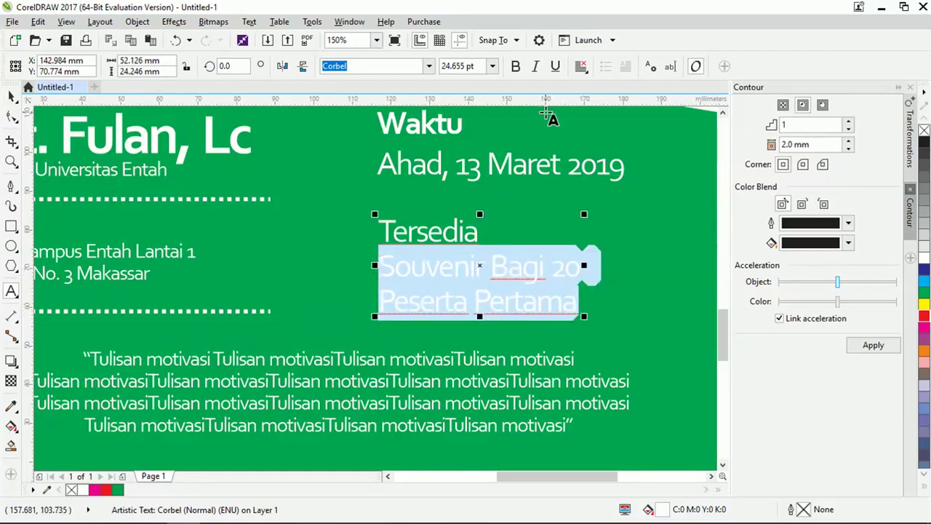
click(516, 66)
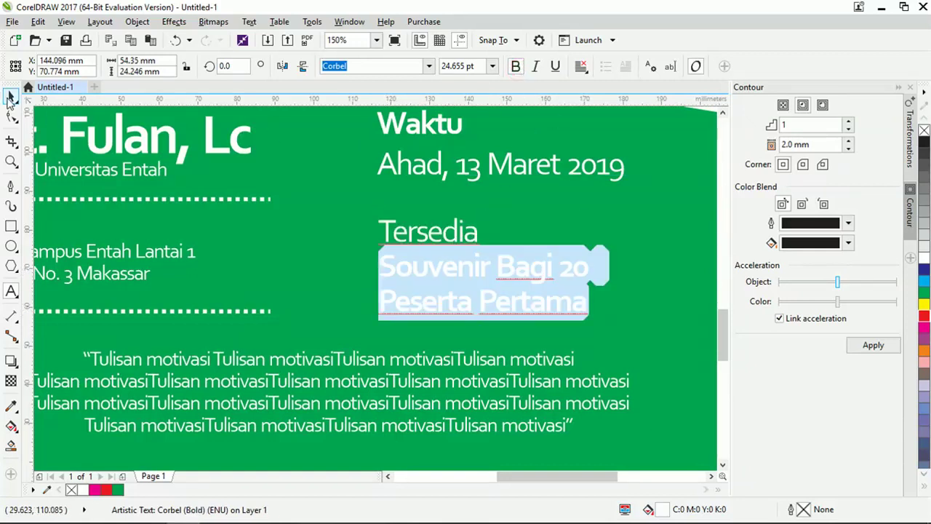
click(9, 99)
Step: Draw a rectangle about 62 by 31 mm around the three-line souvenir text
scroll(564, 270, down, 3)
click(565, 271)
scroll(564, 270, up, 2)
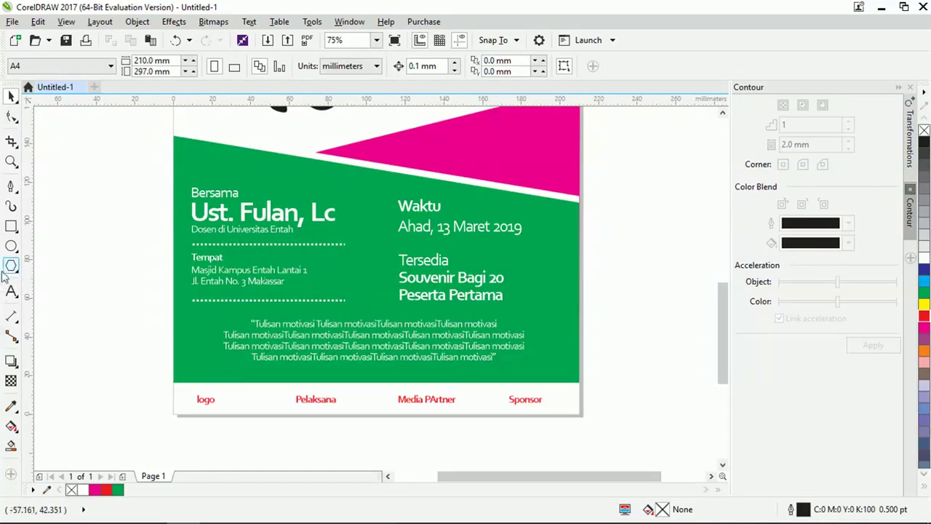
click(11, 226)
scroll(429, 288, up, 2)
scroll(349, 285, down, 2)
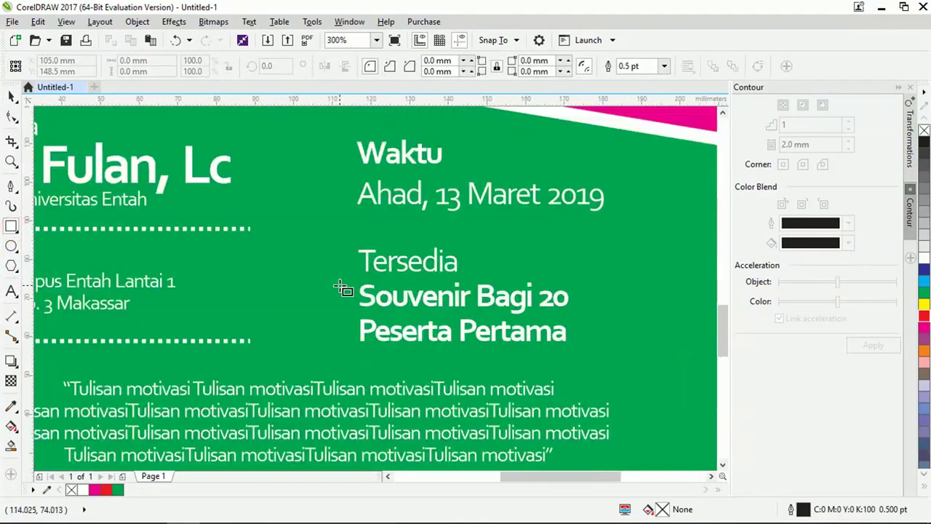
drag(345, 238, 586, 356)
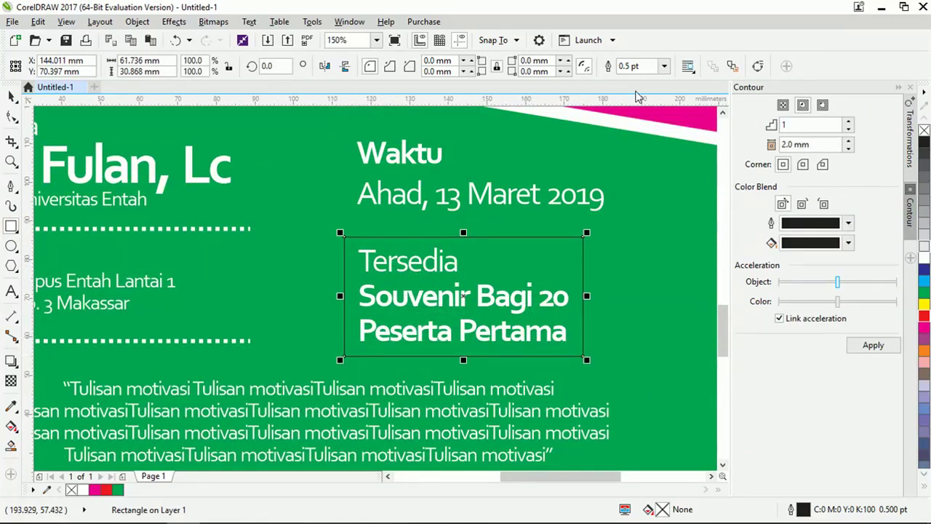
Step: Give the rectangle around the souvenir text a 3.0 pt white outline
click(663, 66)
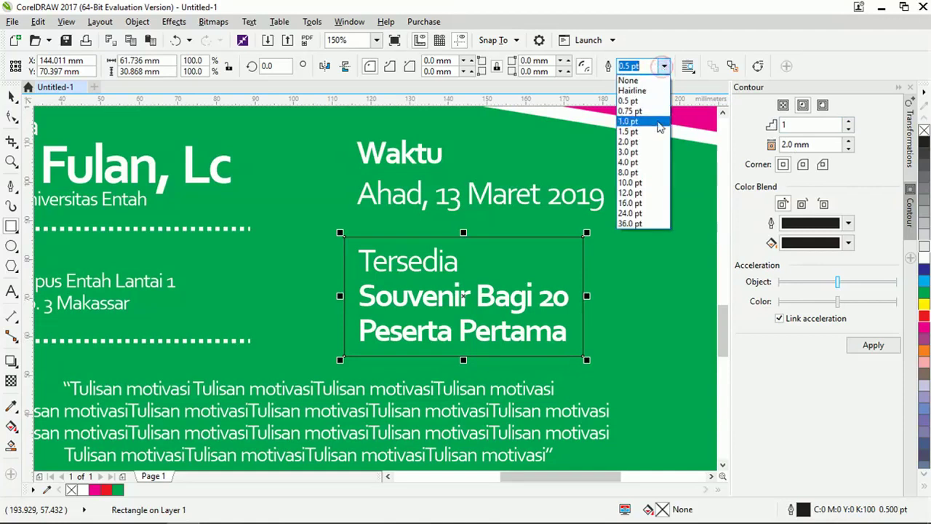
click(652, 152)
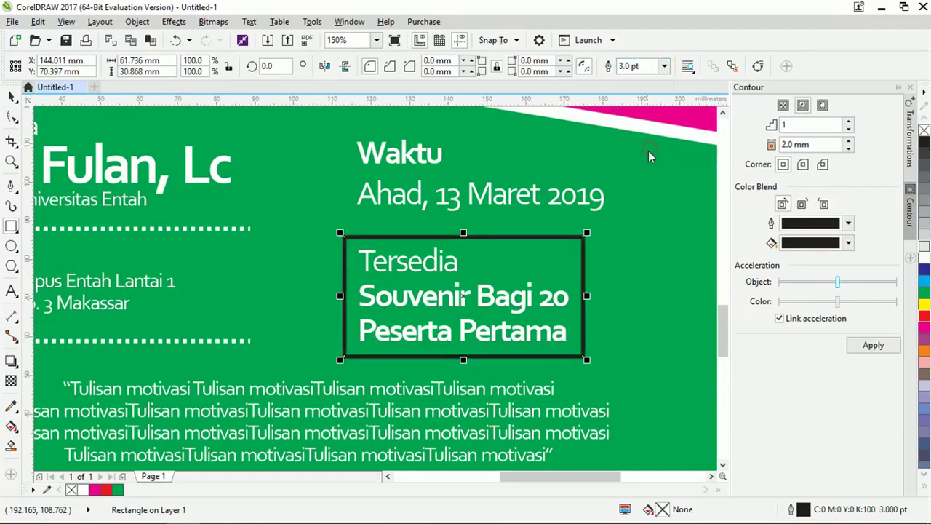
right_click(925, 259)
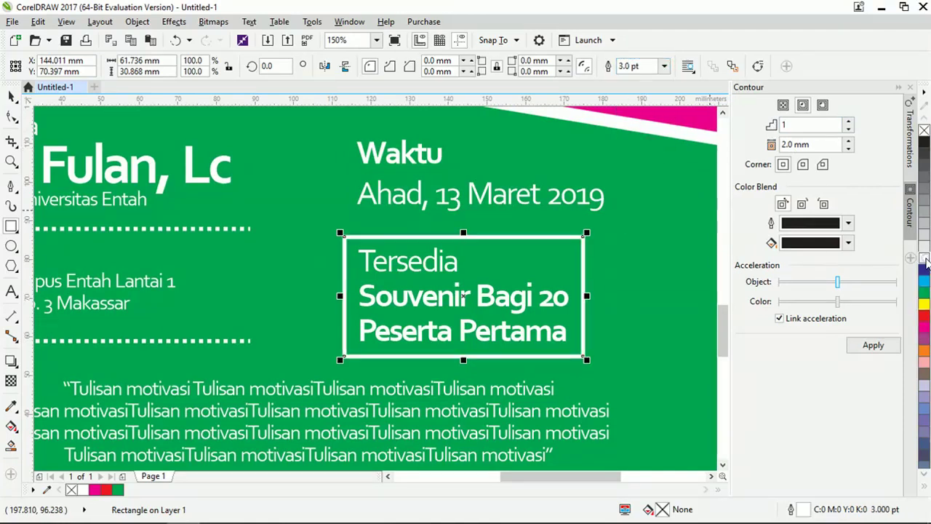
scroll(342, 287, down, 5)
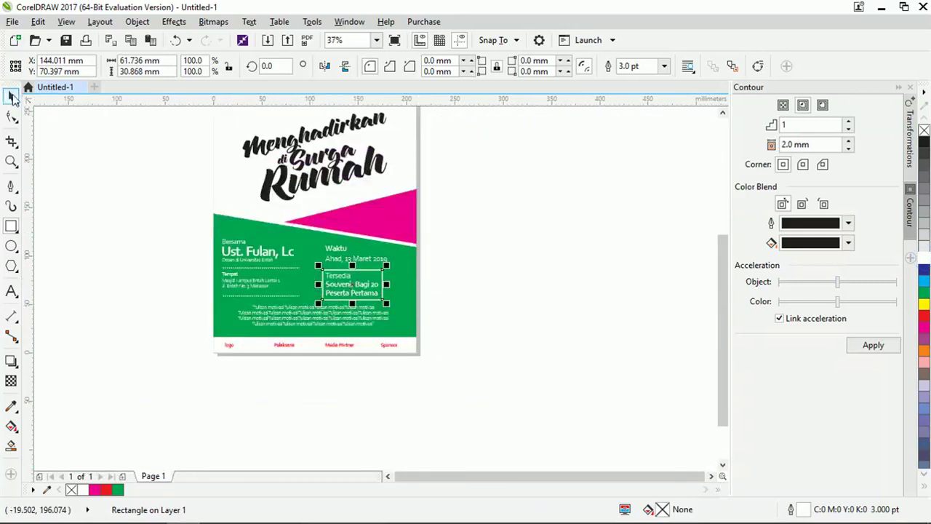
Step: Scale the souvenir text and its frame down together to about 56 by 28 mm
scroll(305, 291, up, 3)
click(494, 305)
drag(504, 309, 309, 267)
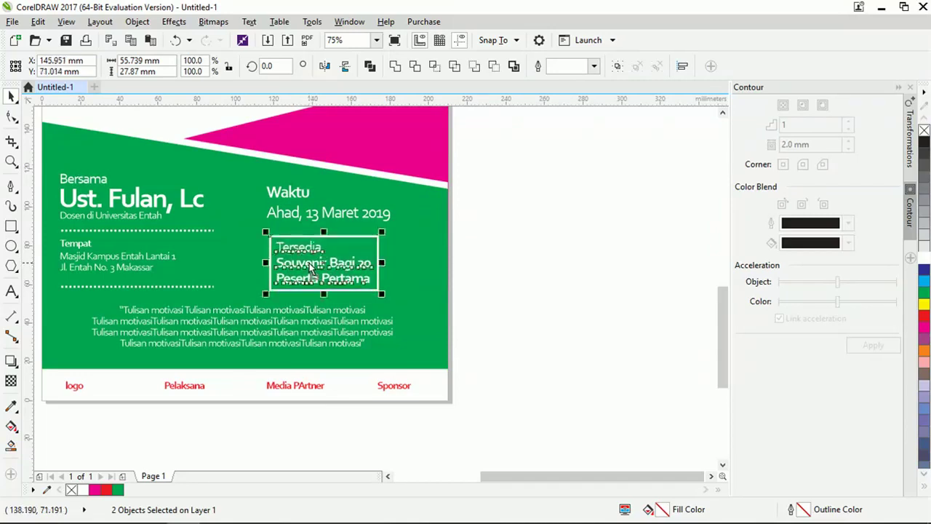
Step: Nudge the framed souvenir text slightly up and about 8 mm to the right
key(Up)
key(Up)
key(Up)
key(Left)
key(Left)
key(Left)
key(Right)
key(Right)
key(Right)
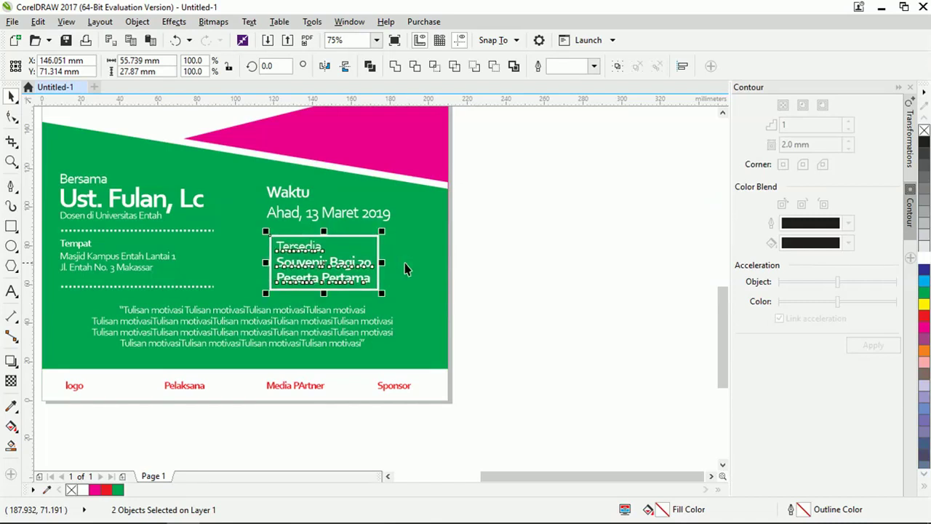
key(Right)
key(Right)
key(Right)
key(Right)
key(Right)
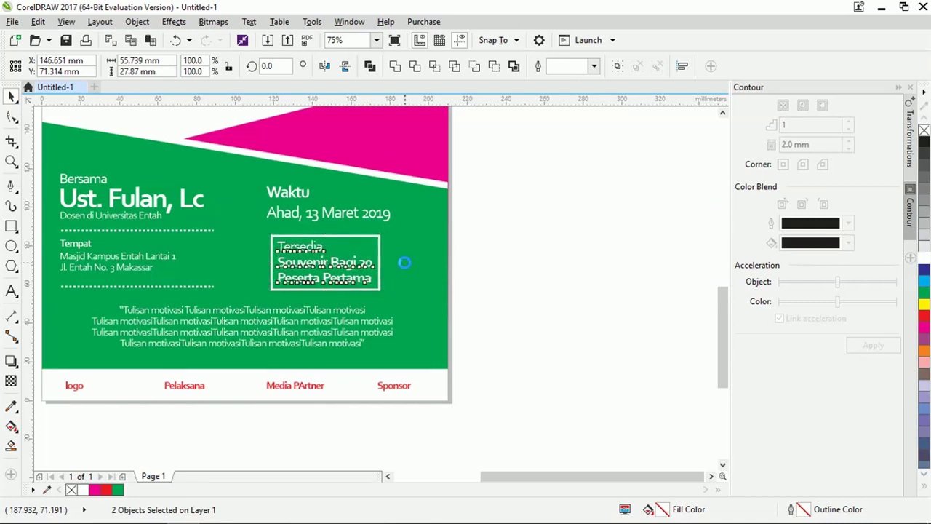
key(Right)
key(Right)
key(Right)
key(Right)
key(Right)
key(Right)
key(Right)
key(Right)
key(Right)
key(Right)
key(Right)
key(Right)
key(Right)
key(Right)
key(Right)
key(Right)
key(Right)
key(Right)
key(Right)
key(Right)
key(Right)
key(Right)
key(Right)
key(Right)
key(Right)
key(Right)
key(Right)
key(Right)
key(Right)
key(Right)
key(Right)
key(Right)
key(Right)
key(Right)
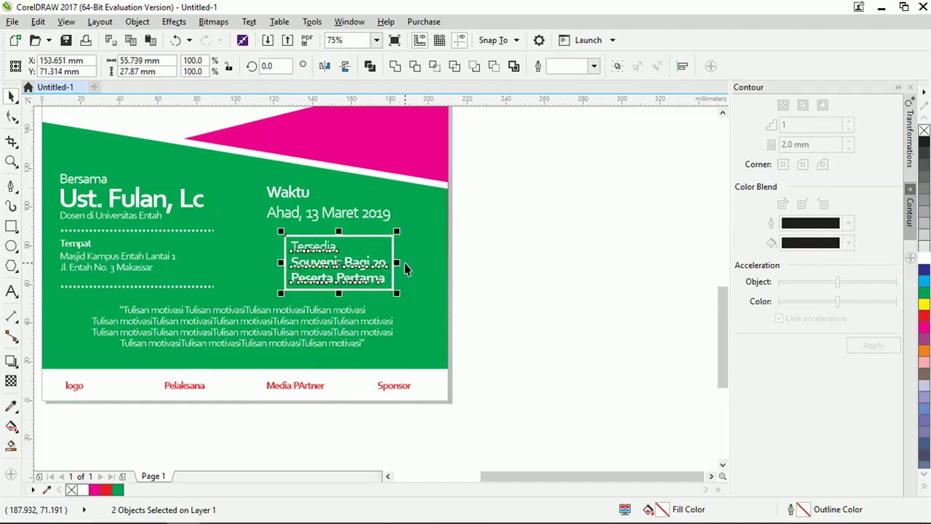
Step: Move the "Waktu" heading and its date about 9 mm right and slightly down, aligning their left edges with the souvenir frame
click(272, 192)
shift+click(295, 213)
drag(296, 212, 314, 216)
scroll(285, 190, up, 3)
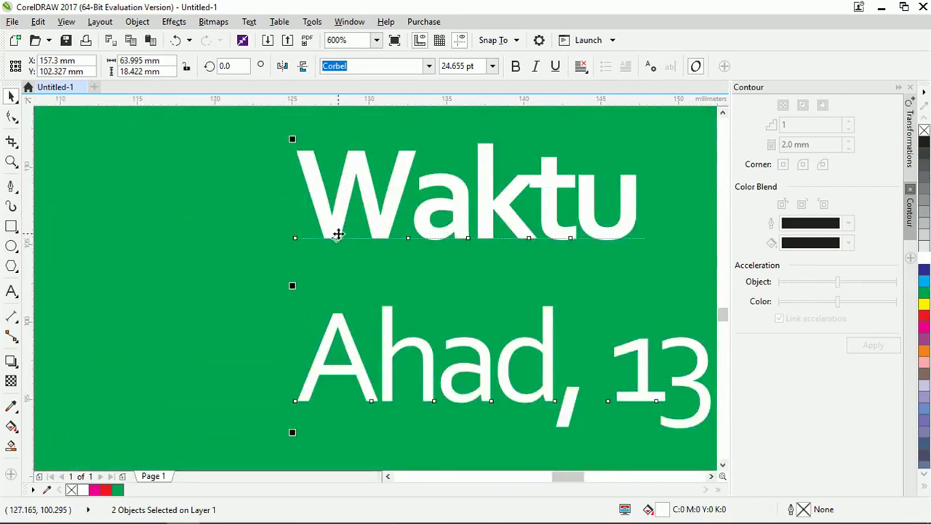
scroll(335, 230, down, 1)
drag(347, 295, 349, 308)
scroll(349, 308, down, 3)
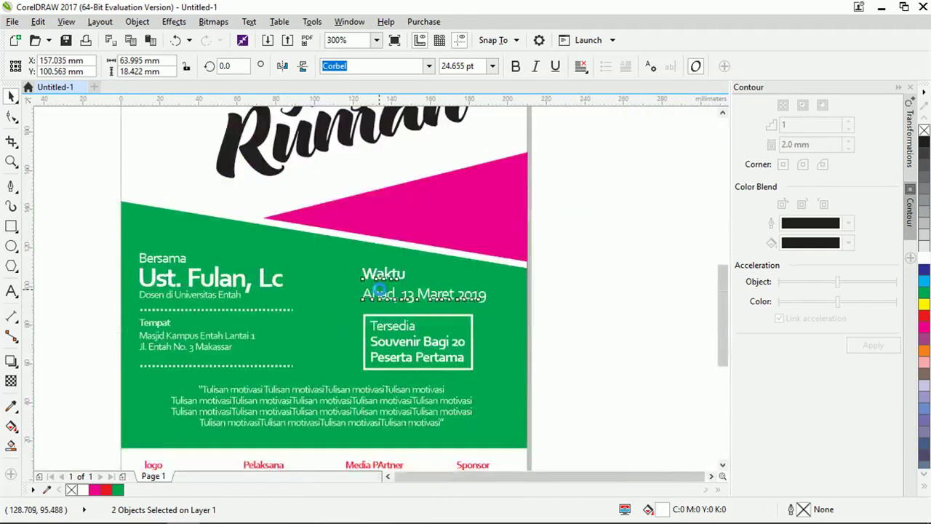
Step: Move the left column's speaker and venue details together with both dotted dividers about 8 mm to the right
scroll(311, 294, up, 2)
drag(129, 213, 353, 363)
key(ctrl+u)
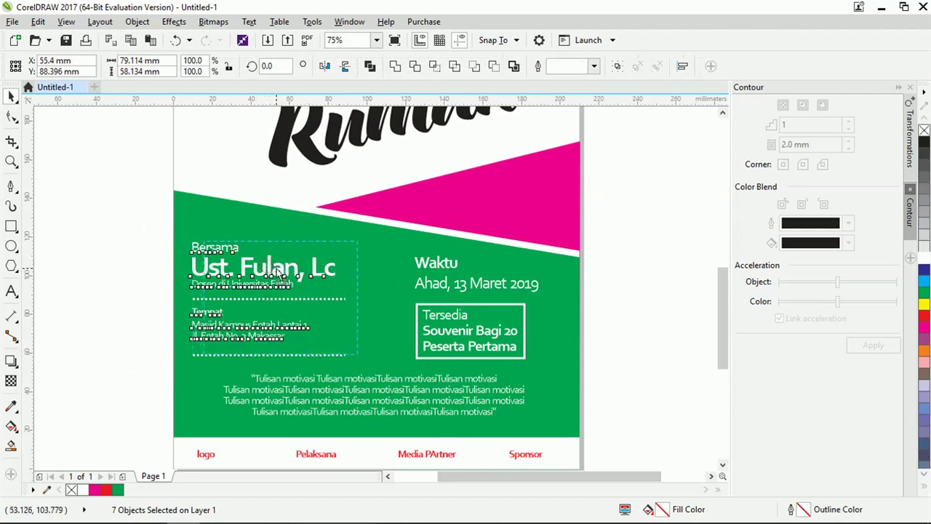
drag(280, 272, 279, 269)
click(132, 295)
Step: Move the four slanted words of the title "Menghadirkan di Surga Rumah" together slightly upward
scroll(155, 292, down, 1)
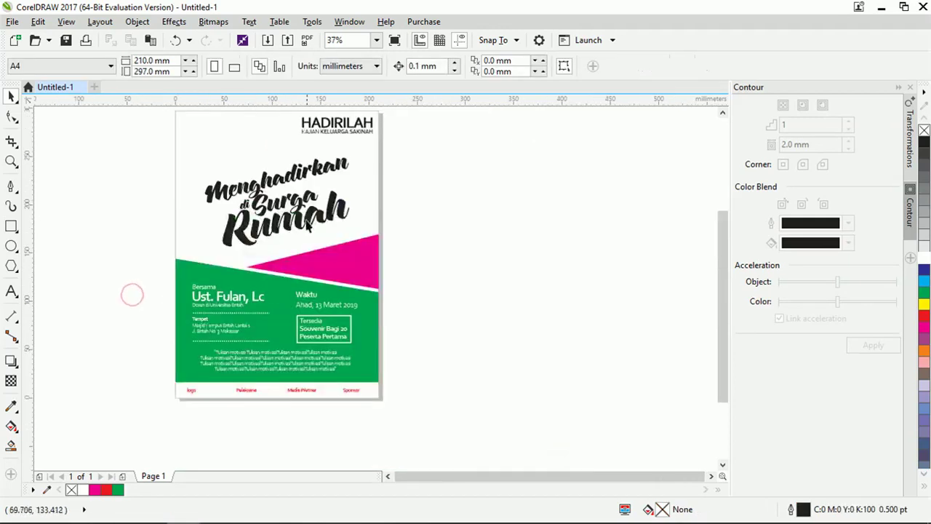
scroll(224, 136, down, 1)
scroll(232, 173, up, 1)
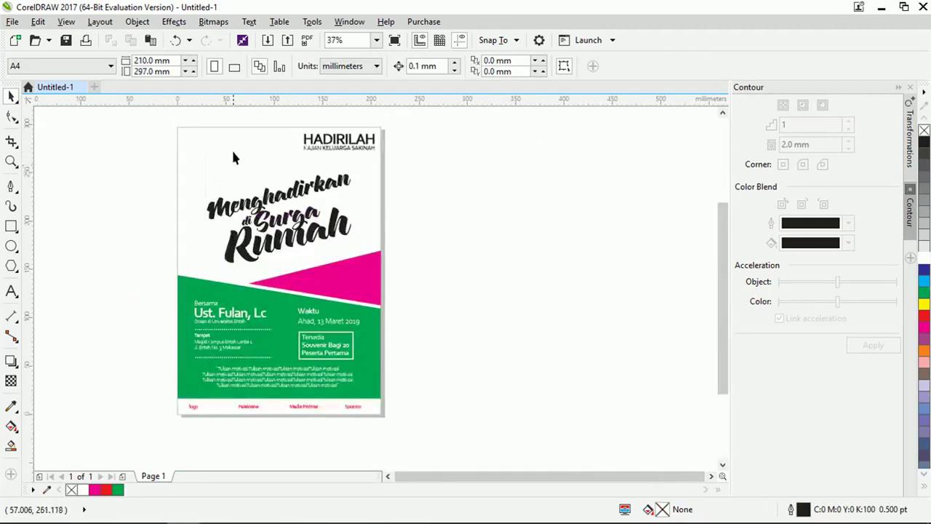
drag(425, 258, 406, 276)
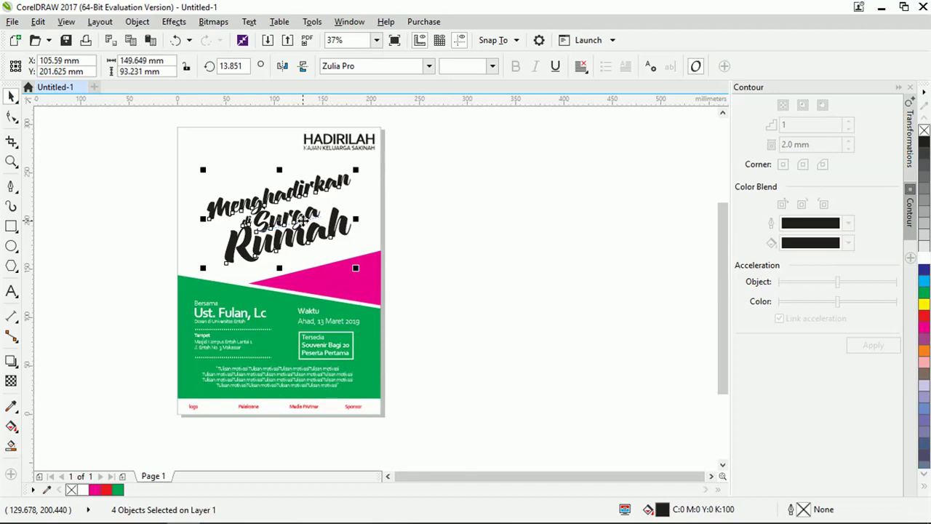
drag(303, 220, 303, 219)
click(541, 324)
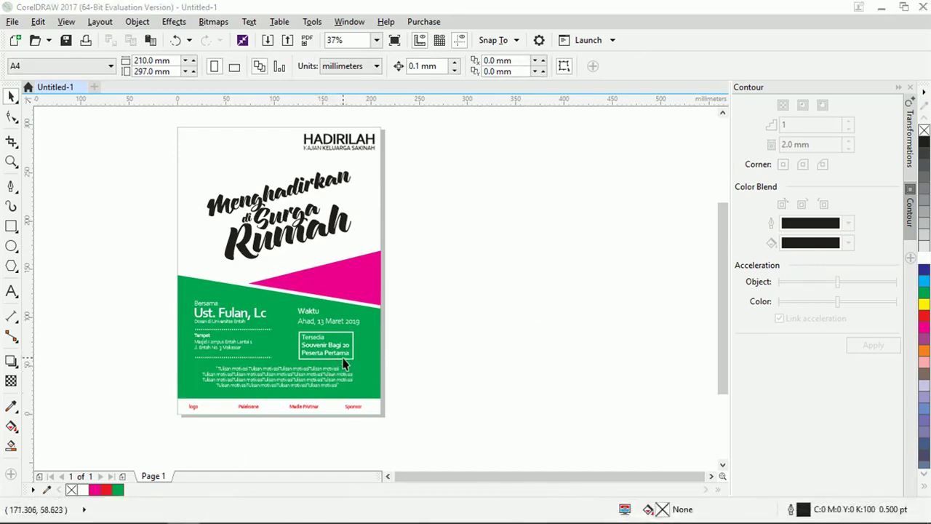
Step: Switch to File Explorer and bring 8.png from the Pictures folder into the drawing, overlapping the poster's right side
key(super+e)
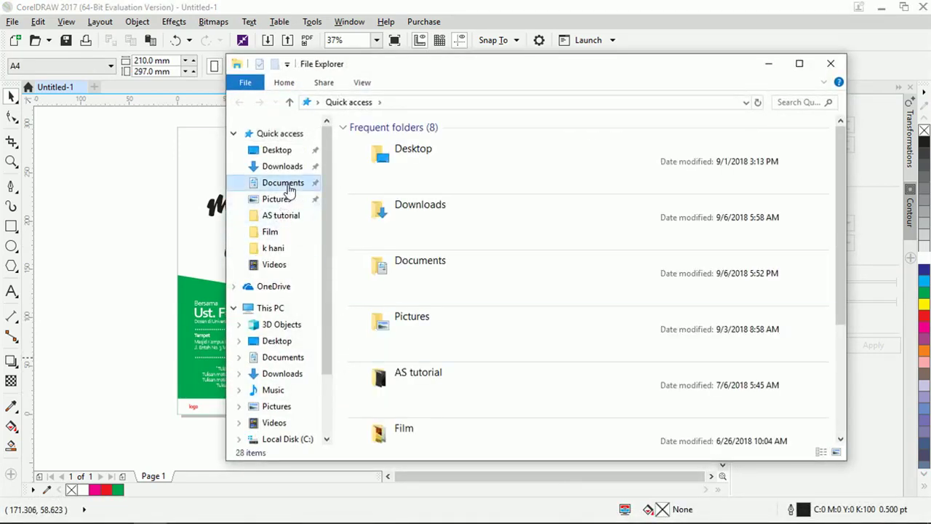
click(288, 184)
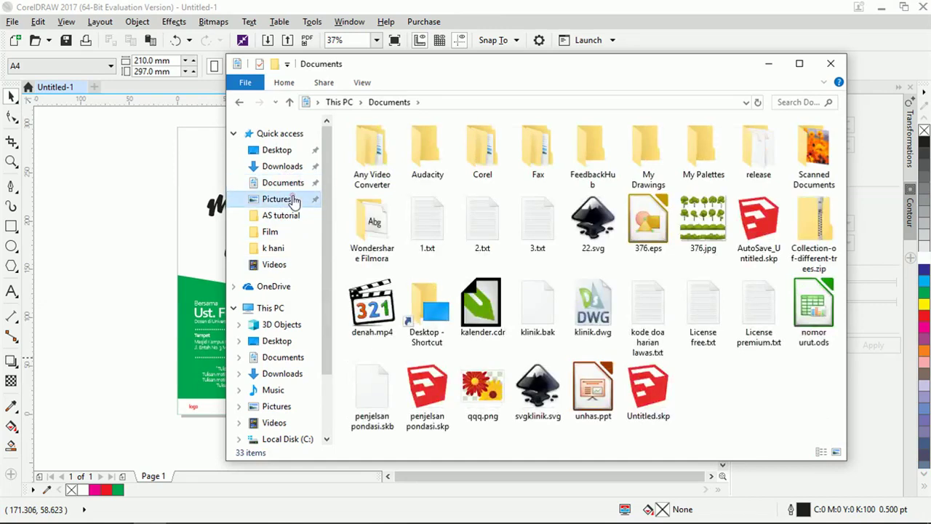
click(293, 199)
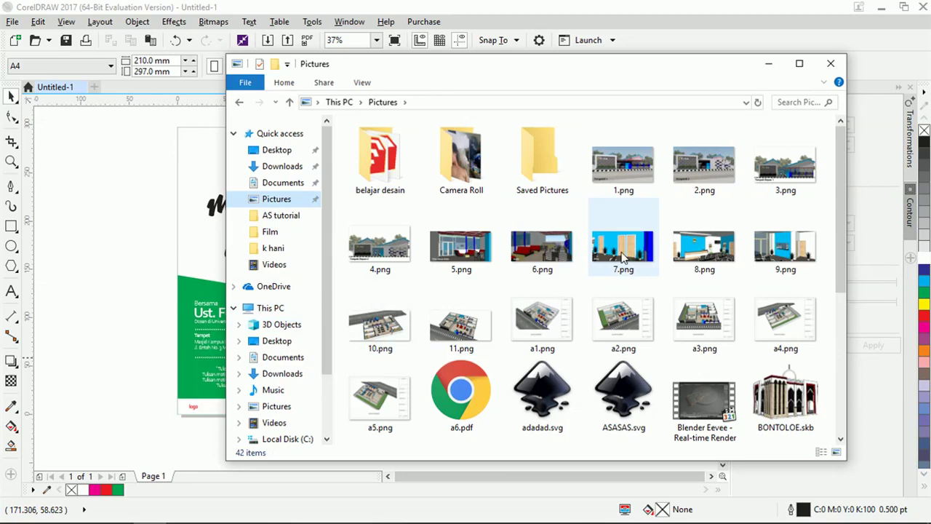
click(704, 268)
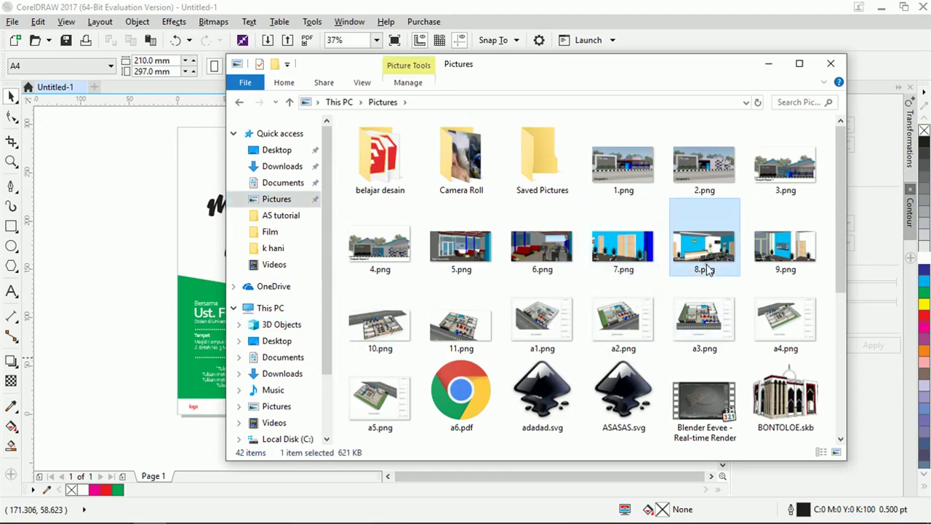
drag(705, 255, 491, 232)
Step: Switch back to CorelDRAW, send the inserted picture to the back of the layer and shift it left and slightly up
click(137, 241)
right_click(491, 232)
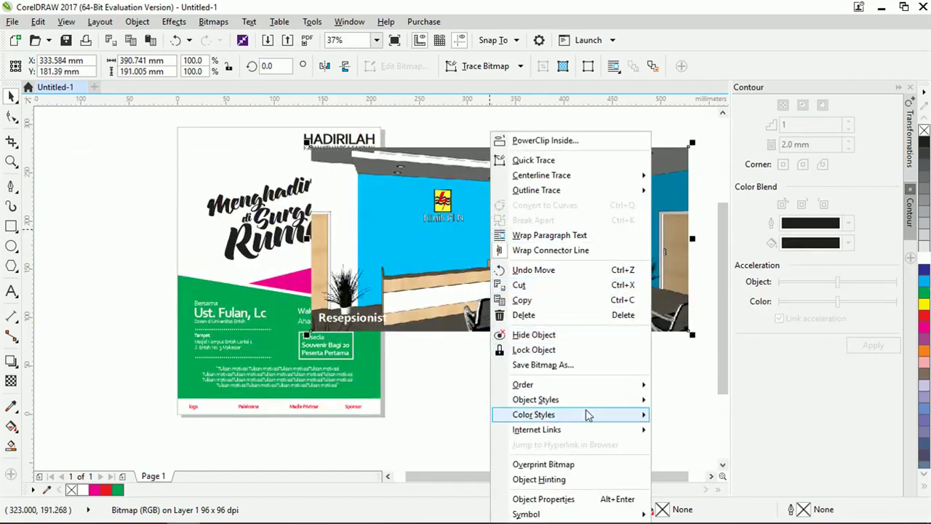
mouse_move(586, 384)
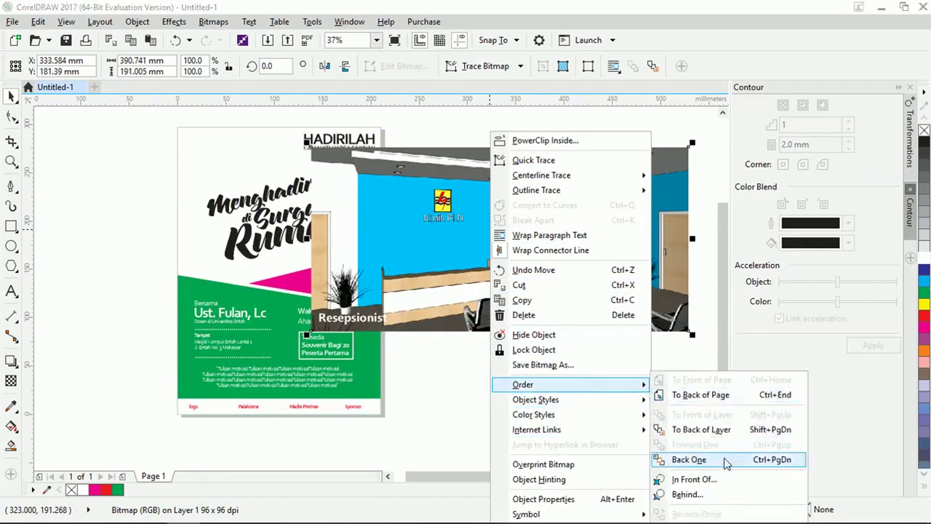
click(717, 430)
drag(568, 270, 512, 249)
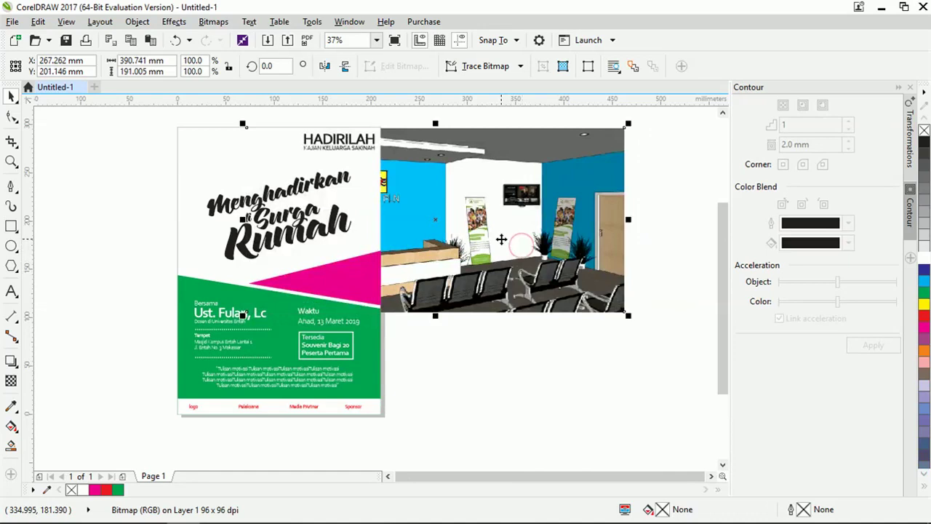
Step: Change the picture's stacking order so it sits directly in front of the poster's white background
right_click(501, 239)
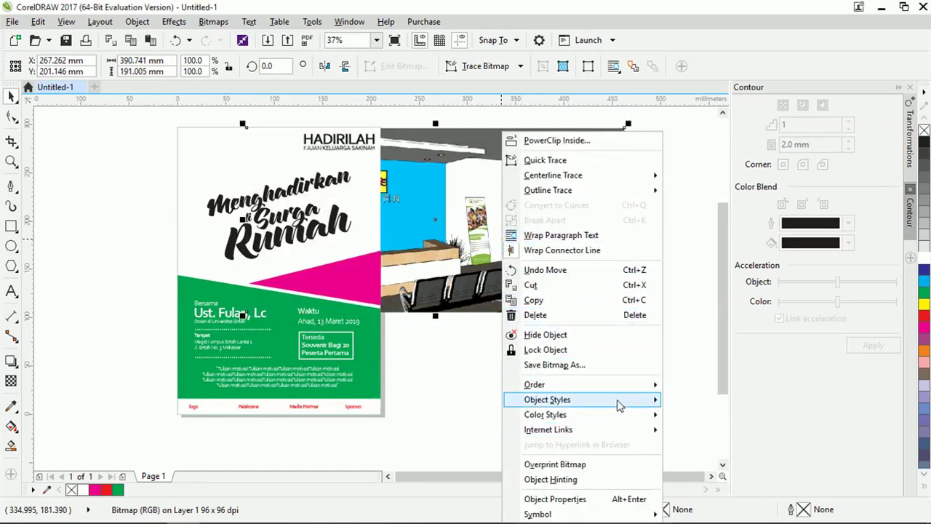
mouse_move(619, 386)
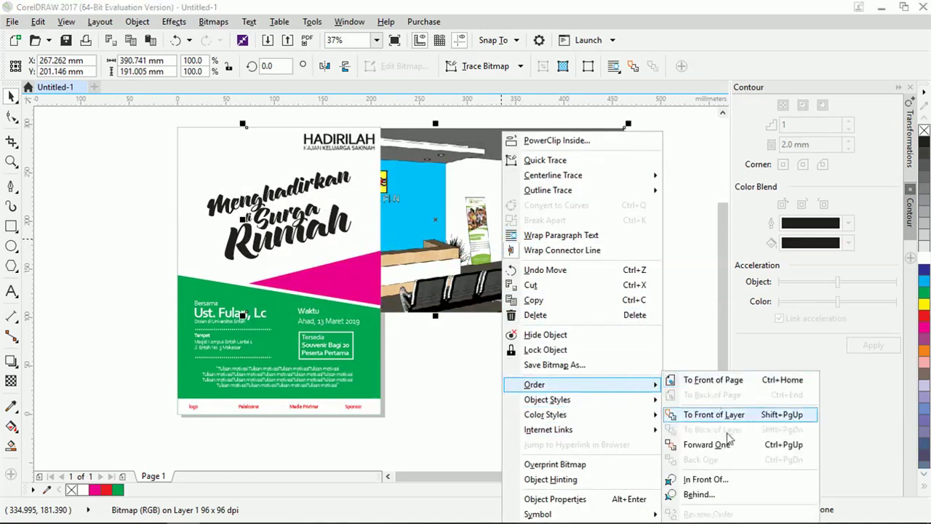
click(732, 481)
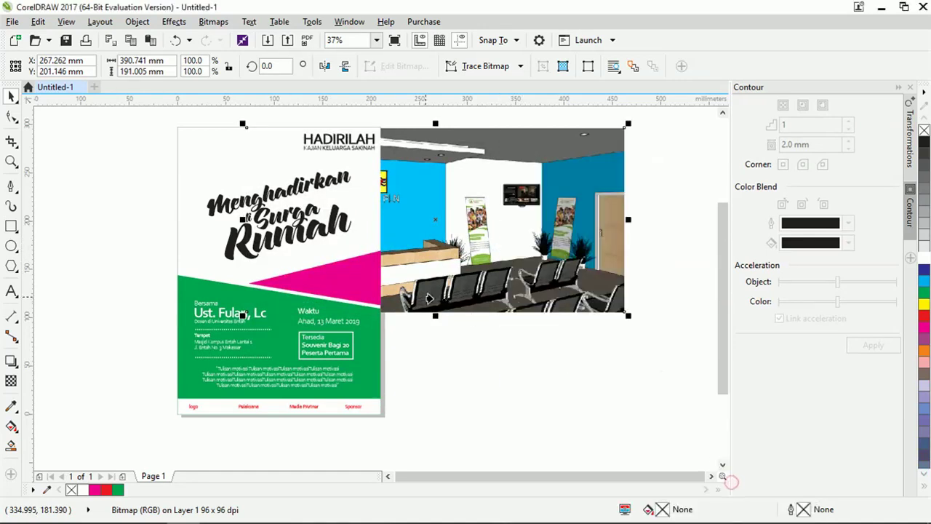
click(186, 157)
Step: Move the picture left so it covers the full width of the poster's upper half behind the title
drag(529, 184, 392, 189)
drag(158, 200, 105, 206)
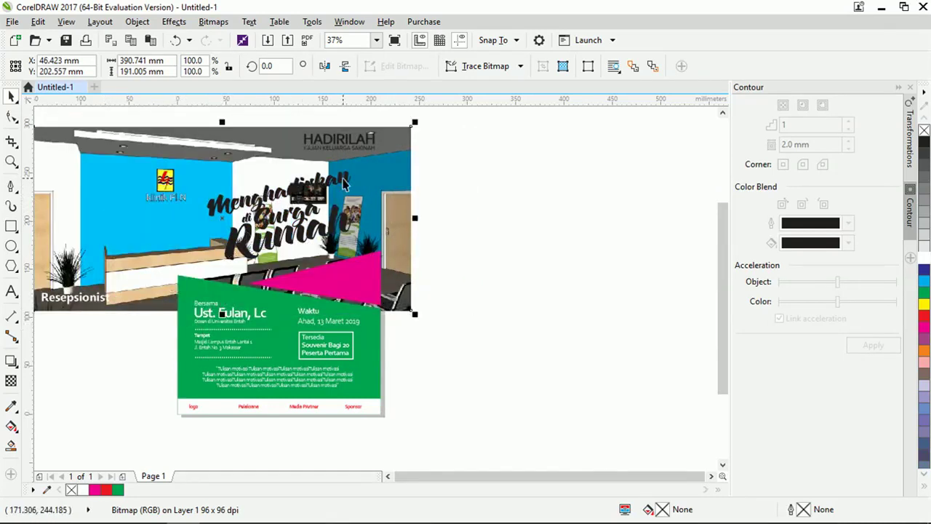
scroll(345, 186, up, 2)
scroll(344, 187, down, 2)
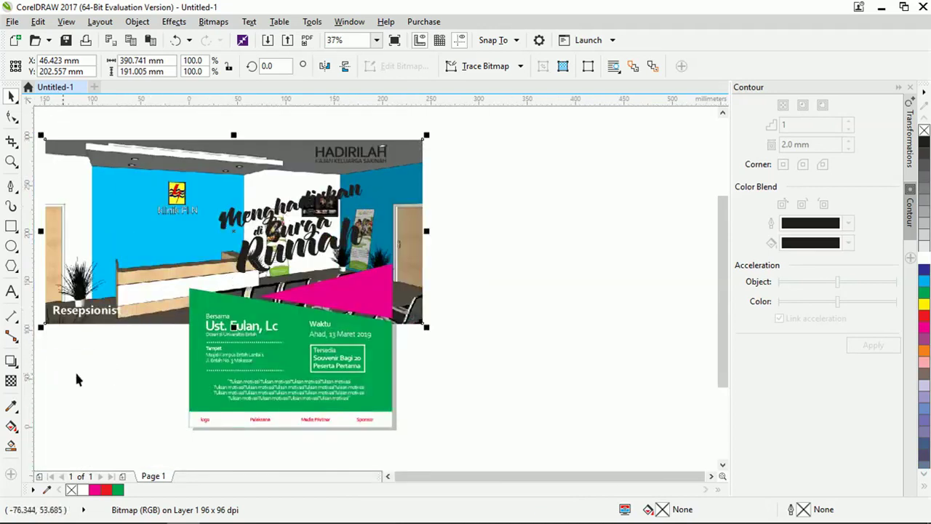
Step: Intersect the picture with a new page-sized 210 × 297 mm rectangle and delete the original picture that extends beyond the page
click(10, 227)
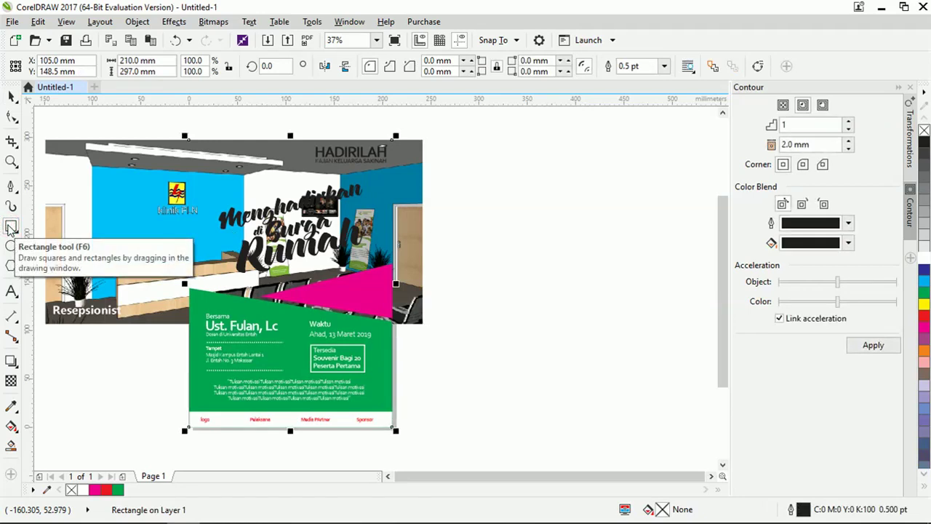
shift+click(82, 204)
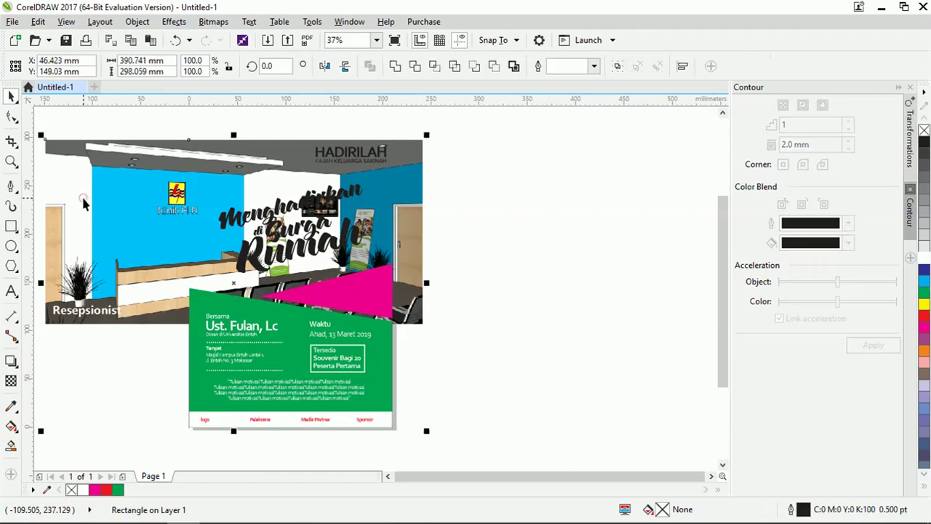
click(435, 66)
click(519, 189)
click(420, 155)
key(Delete)
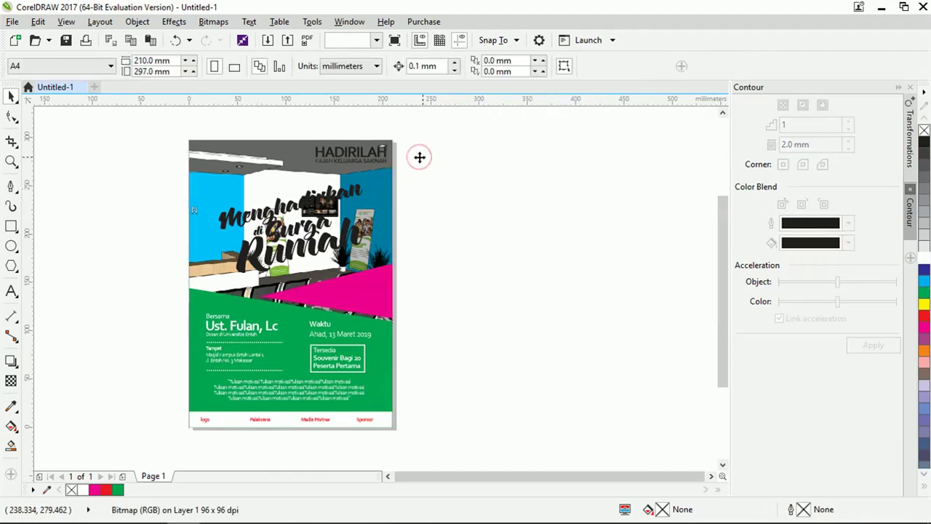
Step: Apply a fountain transparency to the cropped picture, directed from near the green panel's upper edge toward the page's upper-left corner
click(383, 193)
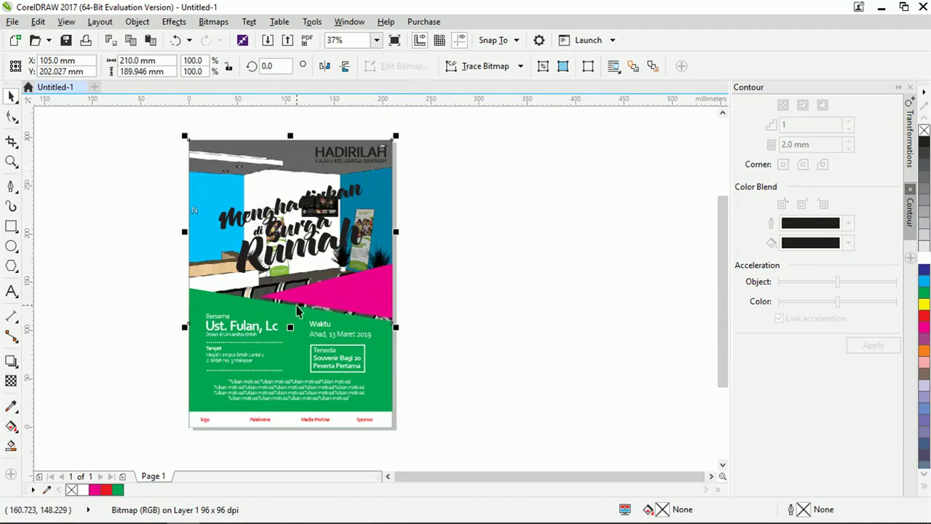
click(11, 381)
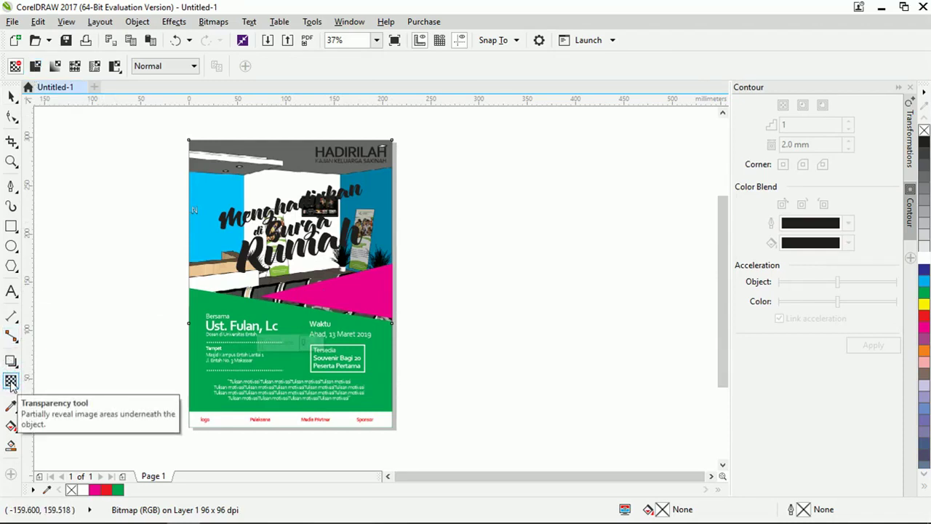
click(36, 67)
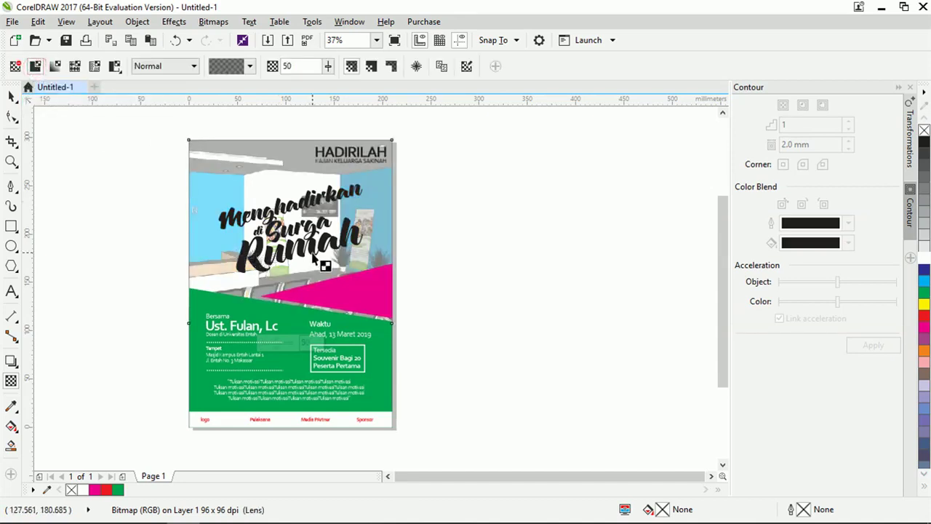
click(57, 69)
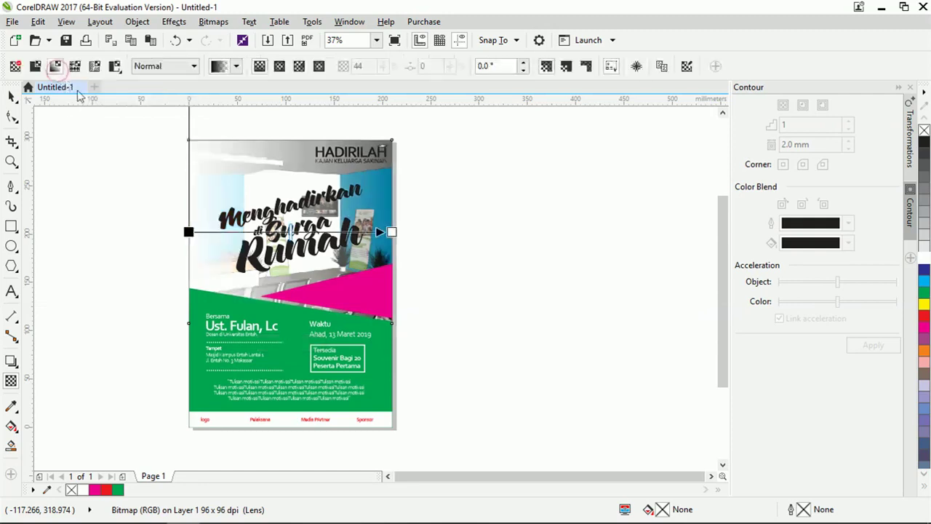
drag(188, 232, 268, 288)
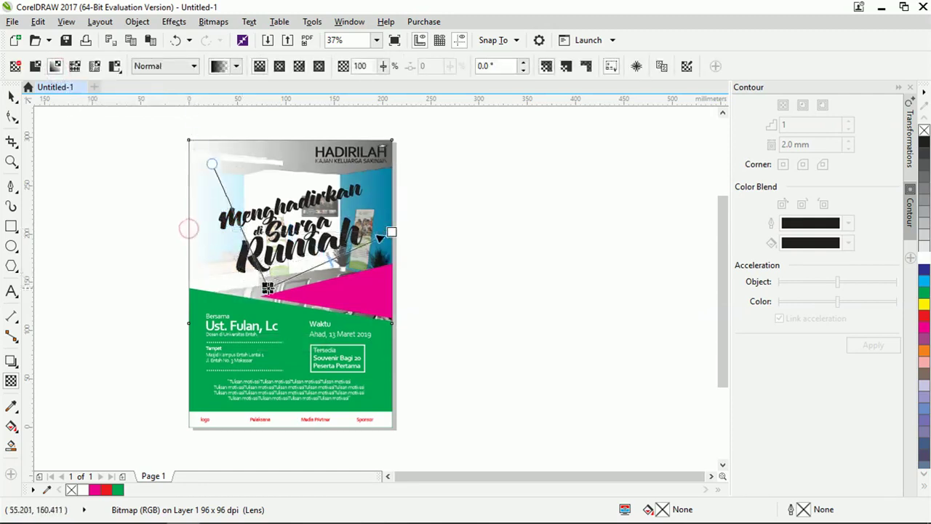
drag(391, 233, 215, 146)
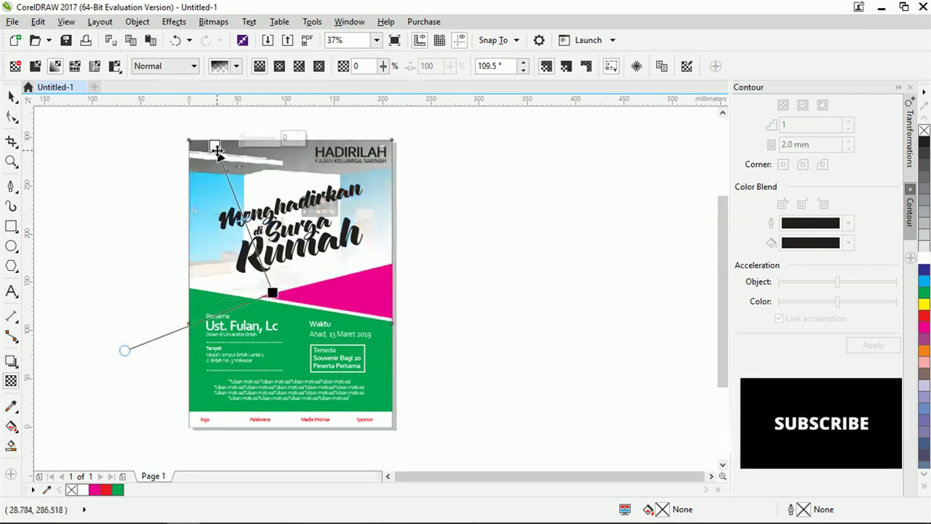
Step: Redirect the picture's fountain transparency diagonally at about -41°, fully transparent near the upper-left corner and opaque toward the magenta shape
drag(233, 251, 353, 278)
drag(233, 251, 217, 183)
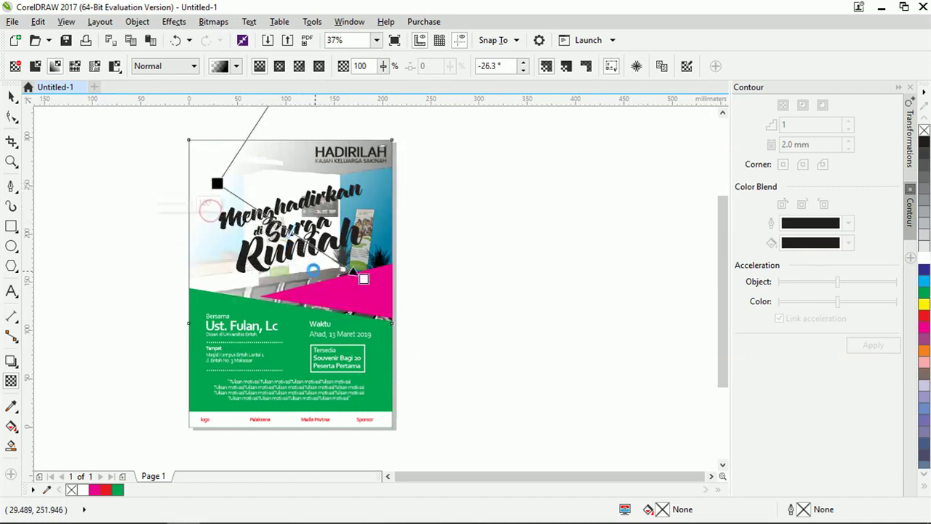
drag(363, 277, 392, 303)
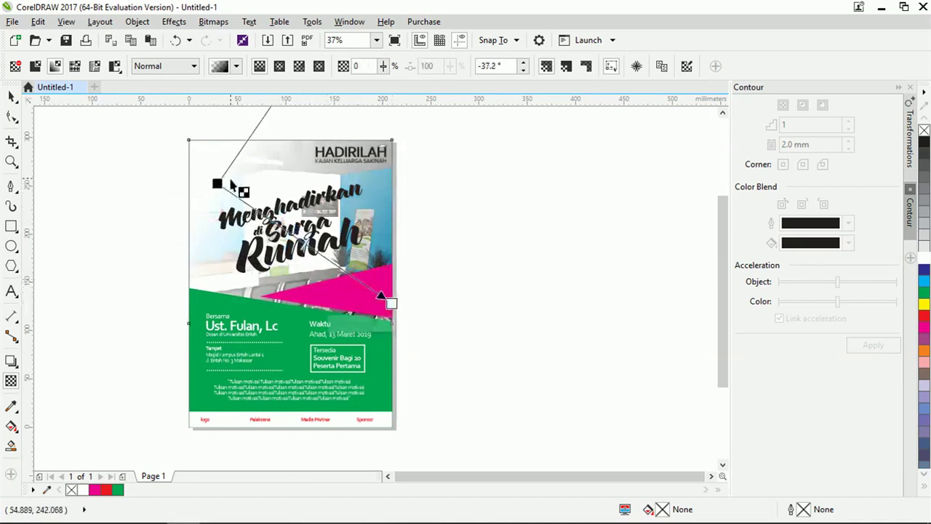
drag(217, 183, 201, 154)
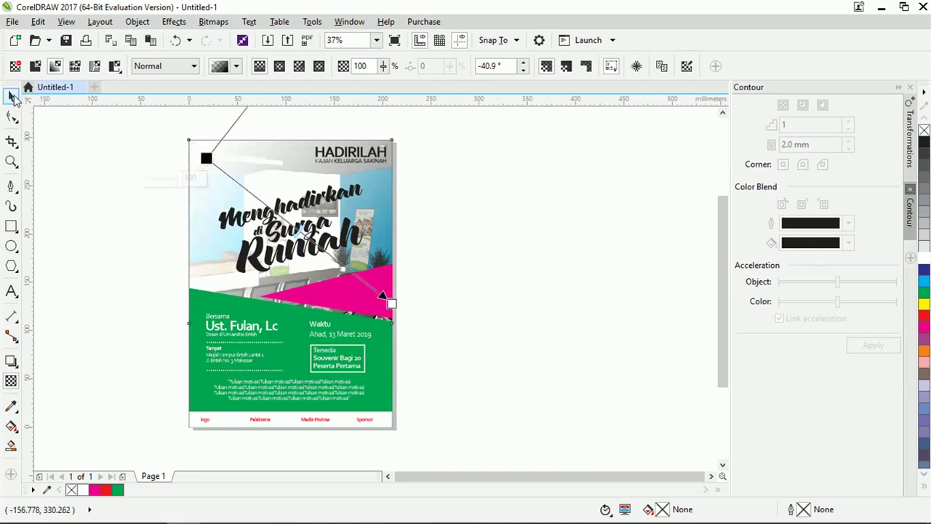
click(12, 98)
click(102, 208)
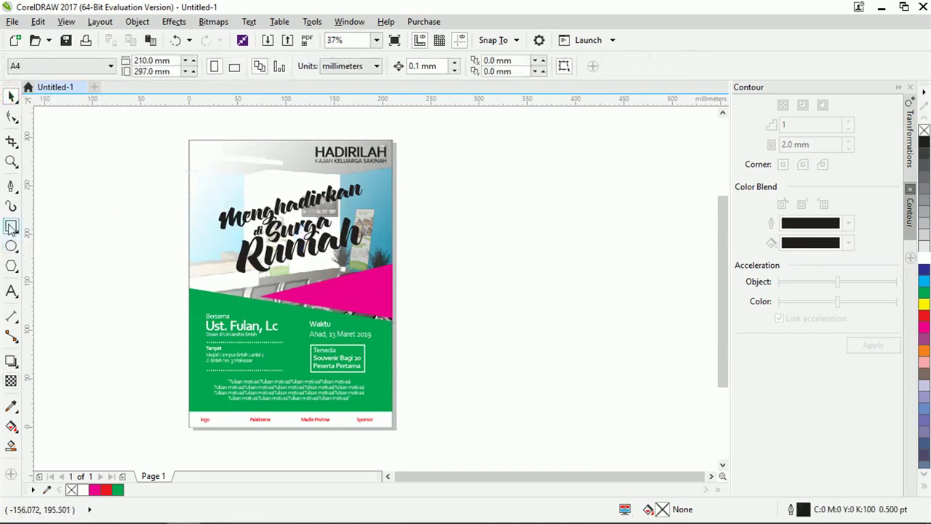
Step: Draw a closed triangle in the page's upper-left corner with the Pen tool, about 125 mm wide and 49 mm high
click(12, 188)
click(189, 140)
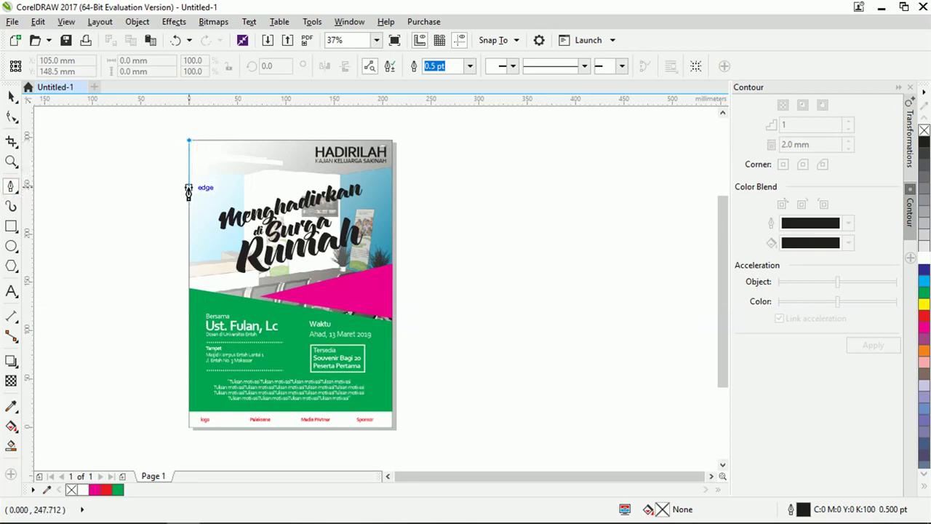
click(189, 191)
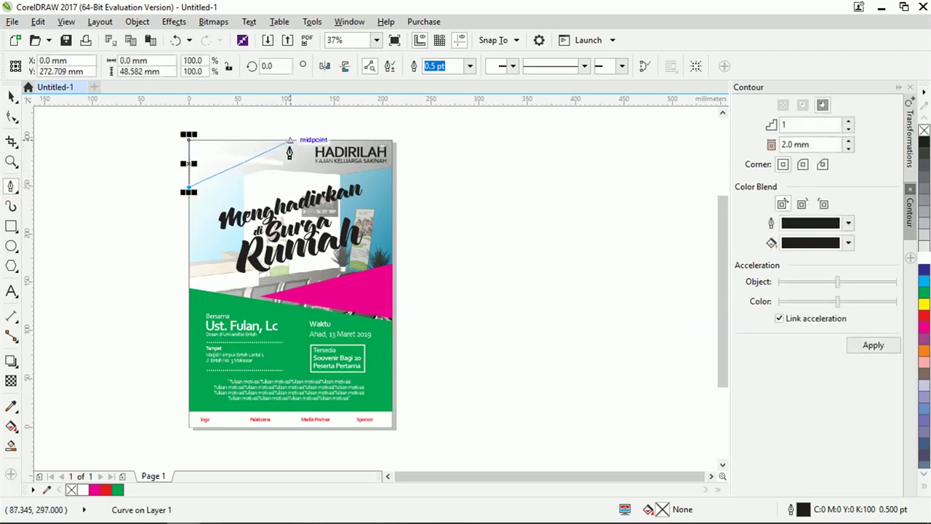
click(314, 136)
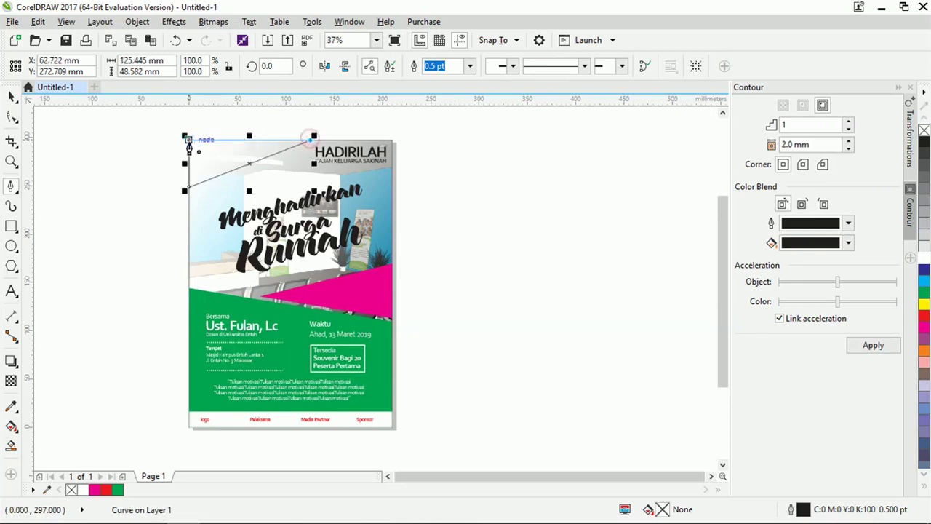
key(space)
Step: Move the corner triangle's lowest node up along the page's left edge to make the triangle shallower
click(11, 116)
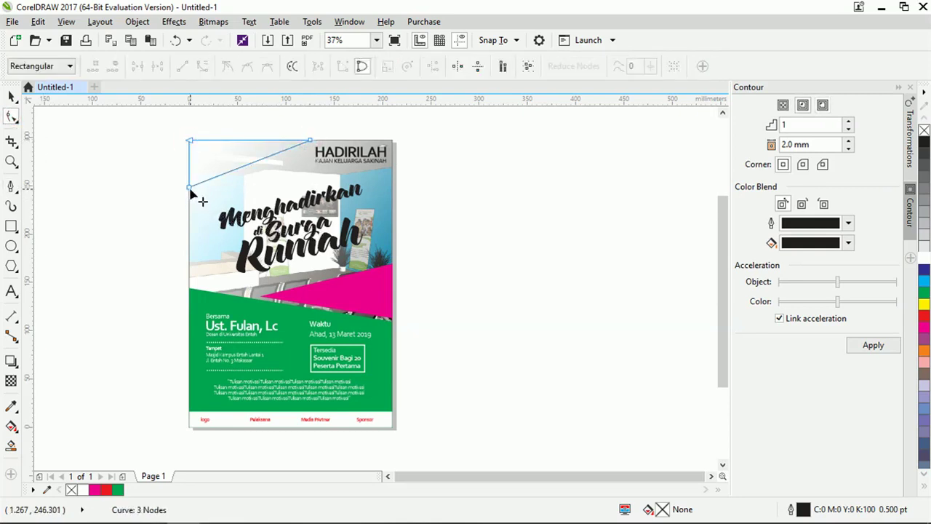
drag(188, 191, 187, 175)
scroll(242, 149, up, 2)
scroll(293, 228, down, 2)
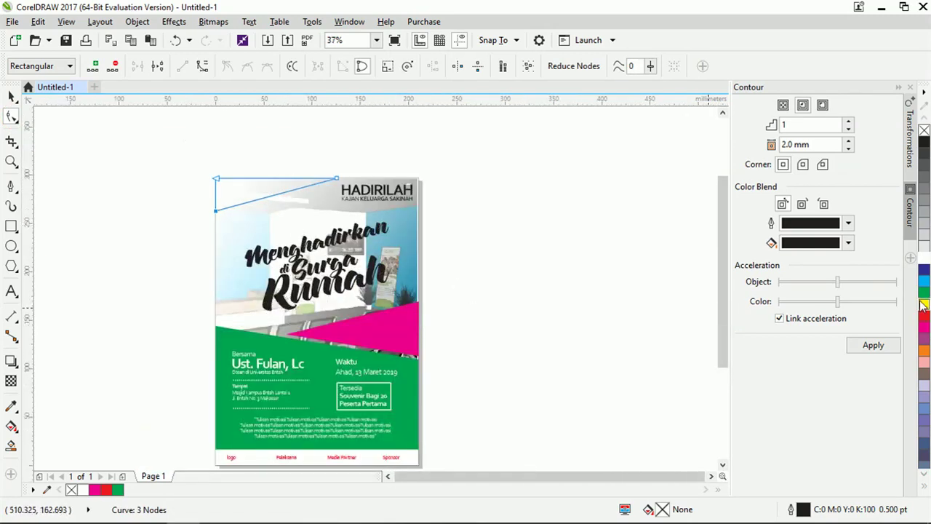
Step: Fill the upper-left corner triangle with magenta and remove its outline
click(924, 329)
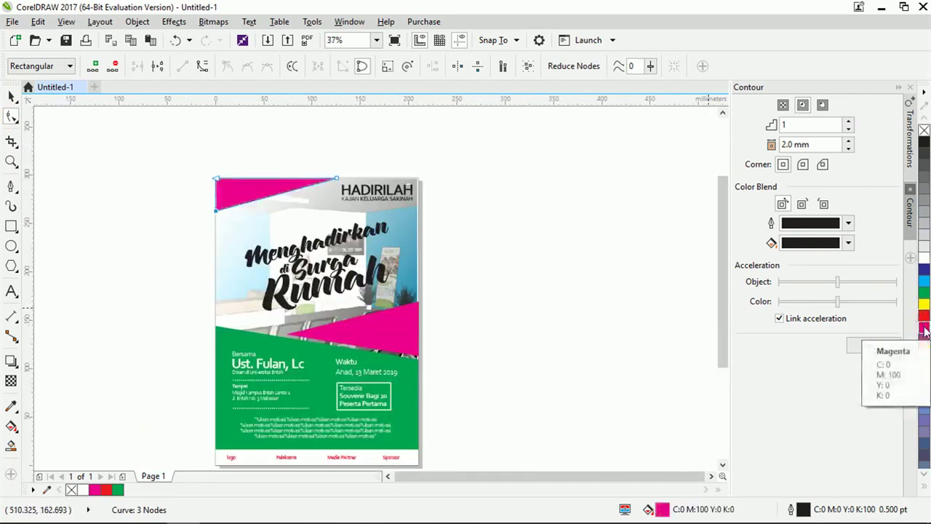
right_click(924, 133)
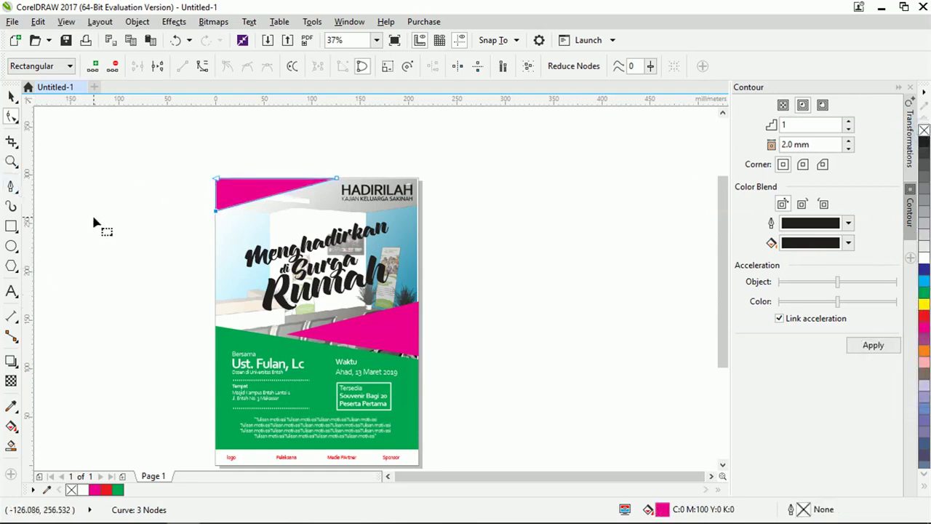
click(12, 95)
click(118, 169)
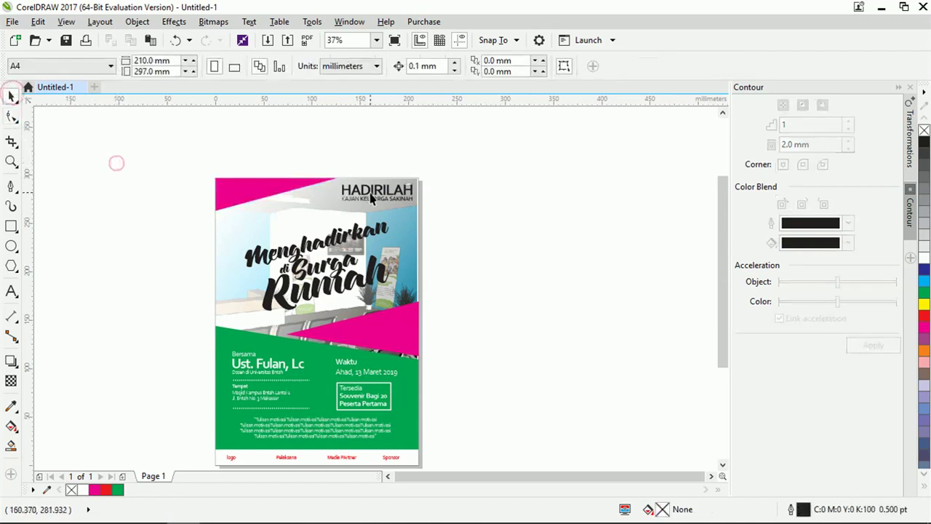
Step: Duplicate the HADIRILAH heading onto the upper-left magenta triangle and order the copy in front of that triangle
click(371, 196)
scroll(371, 196, up, 2)
drag(371, 188, 144, 195)
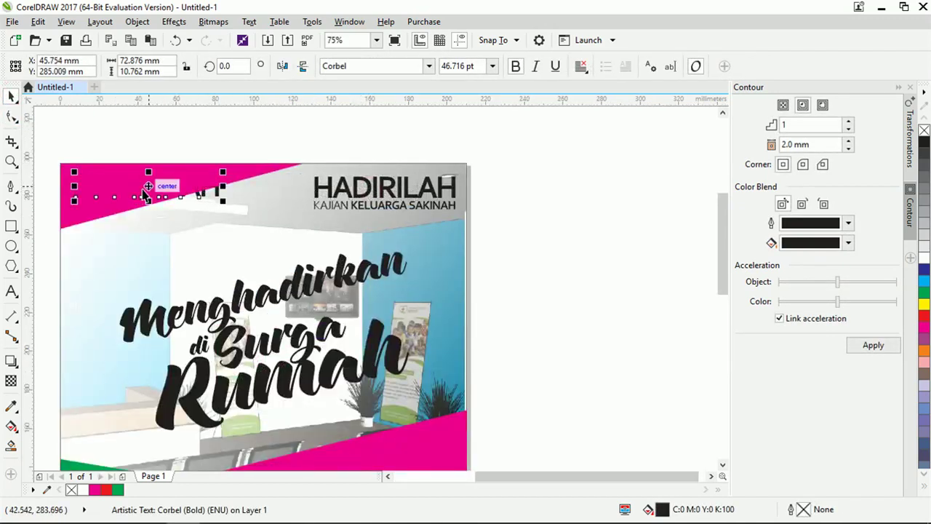
right_click(149, 187)
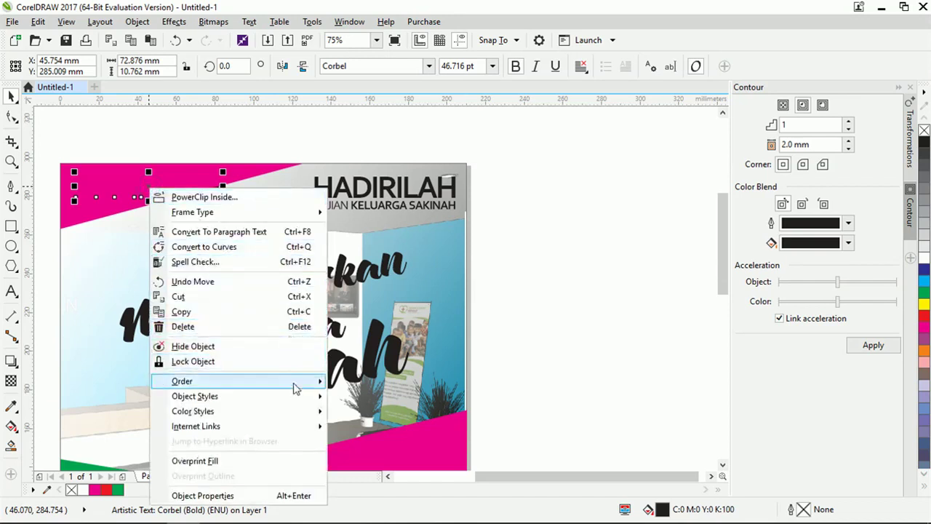
mouse_move(294, 388)
click(404, 479)
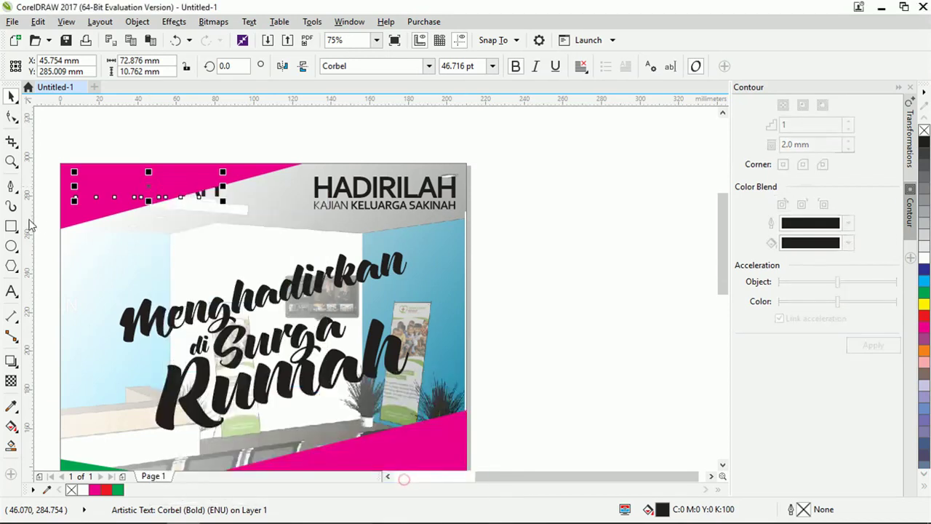
click(71, 212)
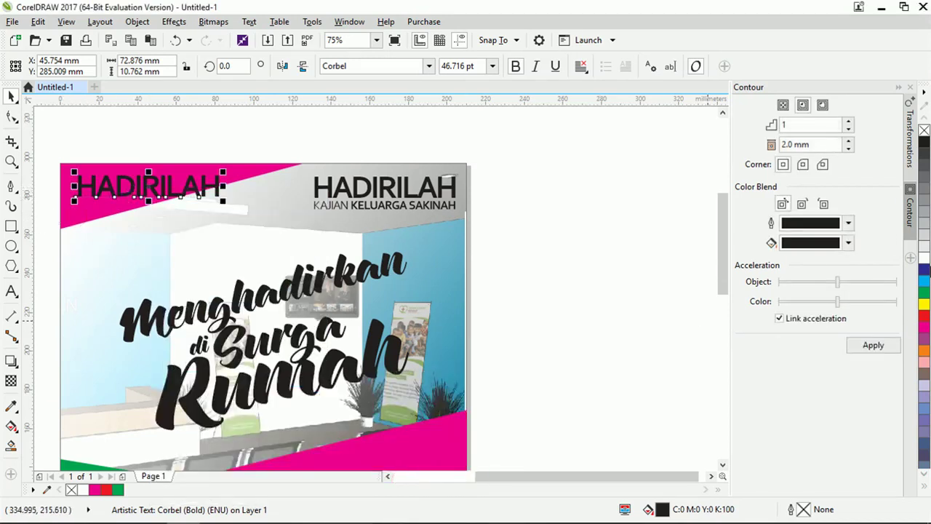
Step: Fill the HADIRILAH copy on the upper-left magenta triangle with white and scale it down proportionally to about 57 mm wide
click(923, 260)
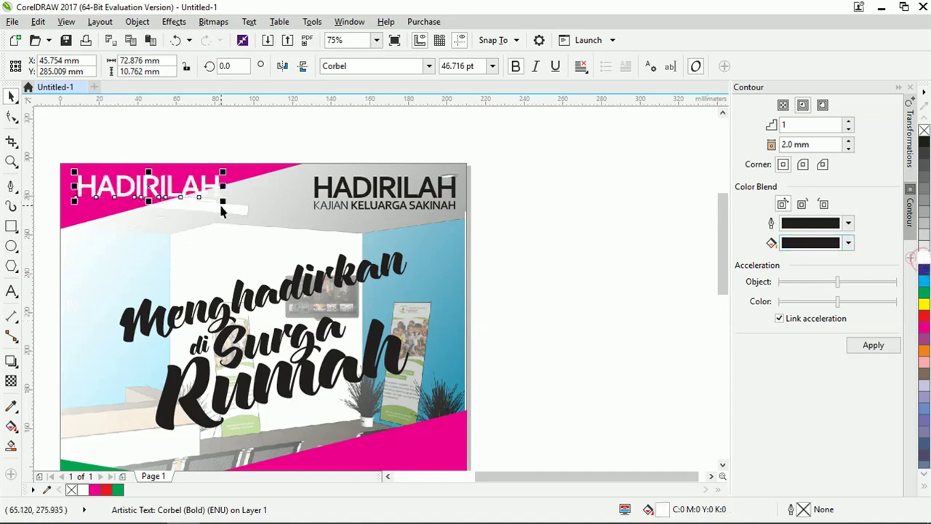
drag(223, 200, 195, 201)
Step: Replace the wording of the white text on the magenta corner triangle with GRATIS
double_click(162, 185)
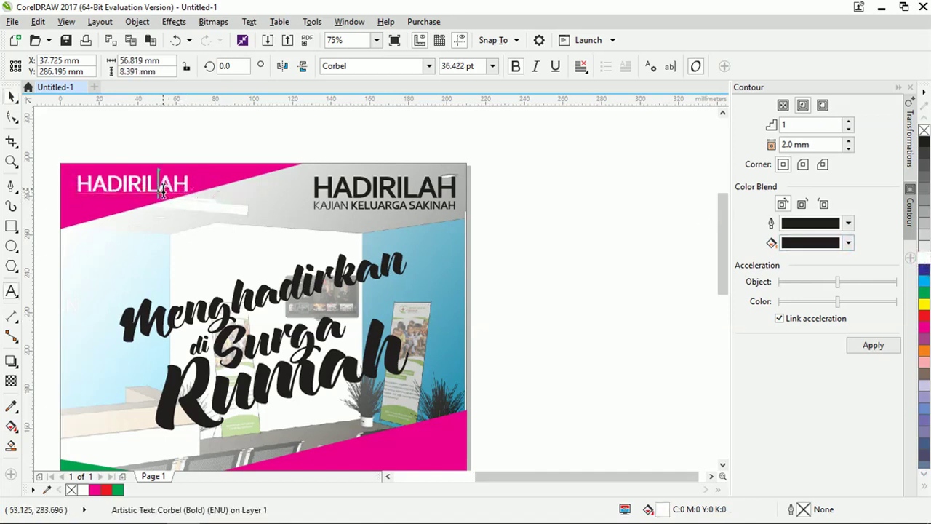
key(ctrl+a)
text(GR)
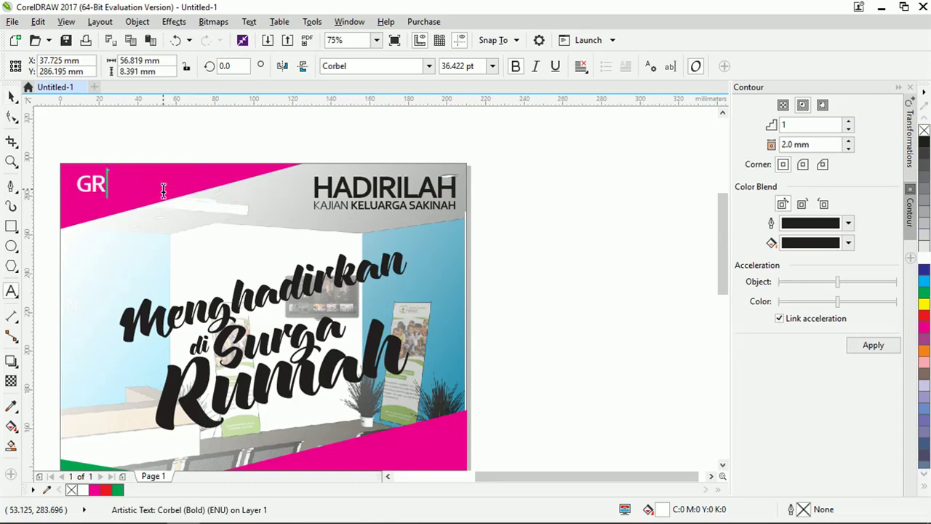
click(11, 95)
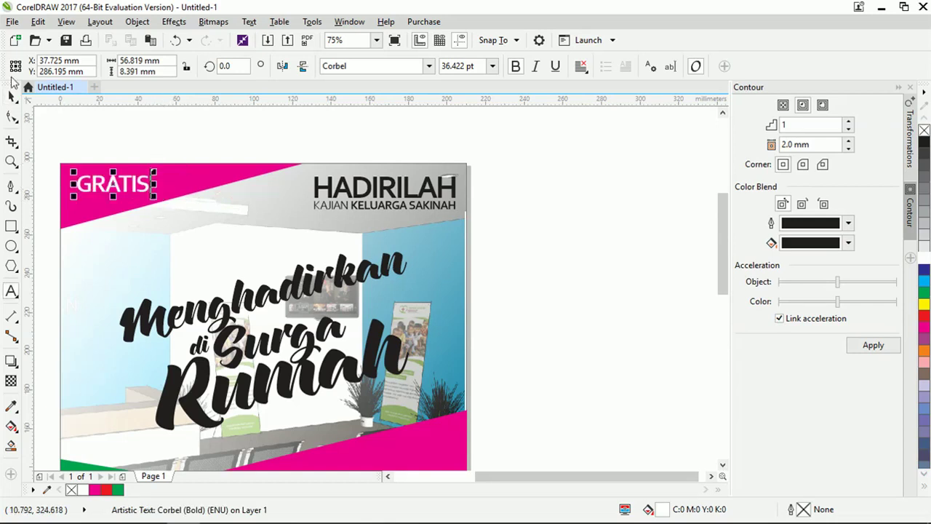
click(204, 131)
Step: Examine the whole poster layout, from the magenta corner label down to the footer line
scroll(280, 165, down, 1)
drag(274, 280, 337, 266)
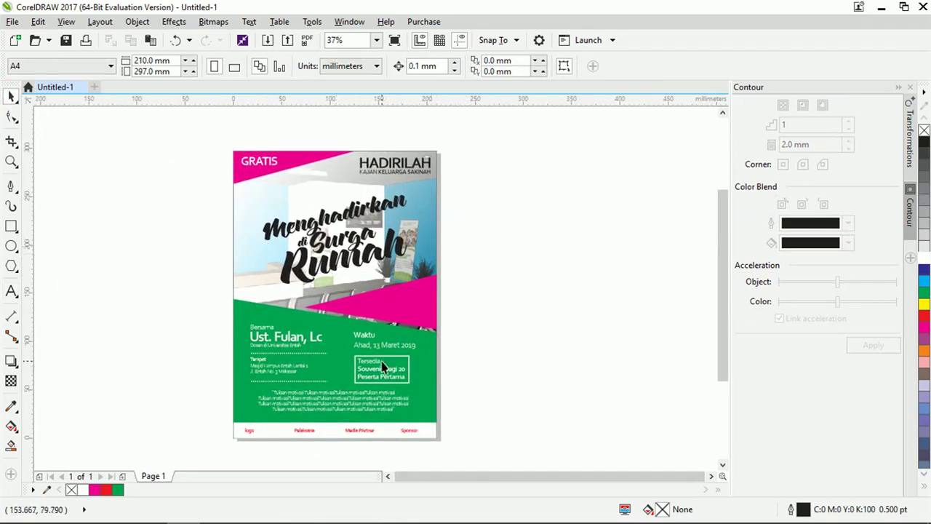
click(274, 169)
scroll(260, 167, down, 2)
scroll(289, 250, up, 2)
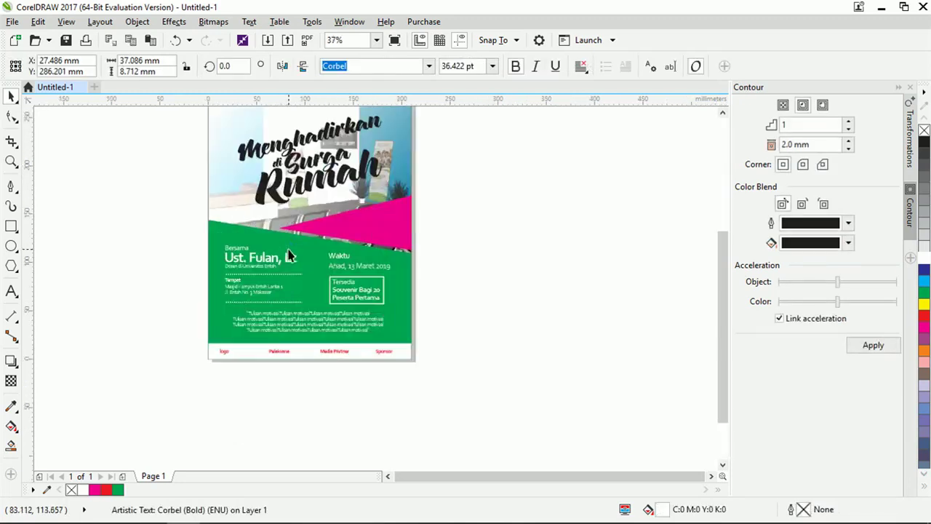
scroll(307, 266, up, 2)
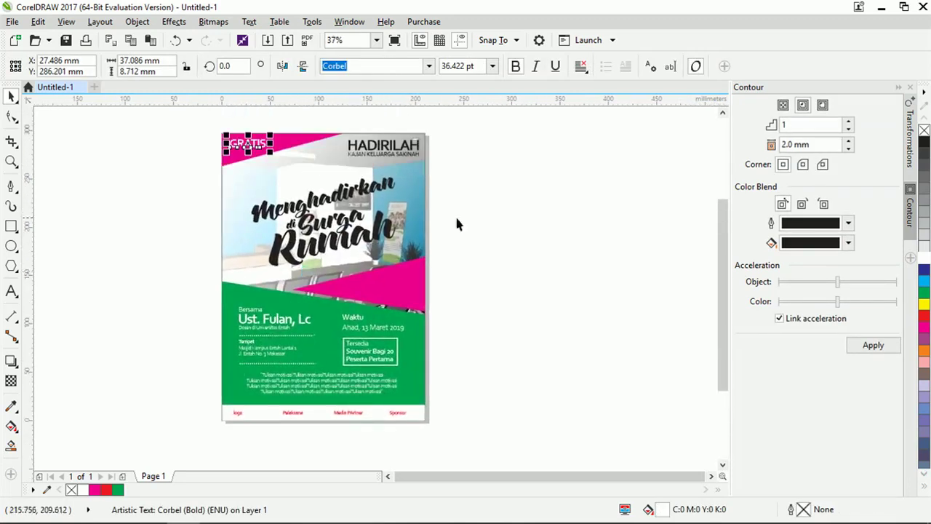
click(473, 233)
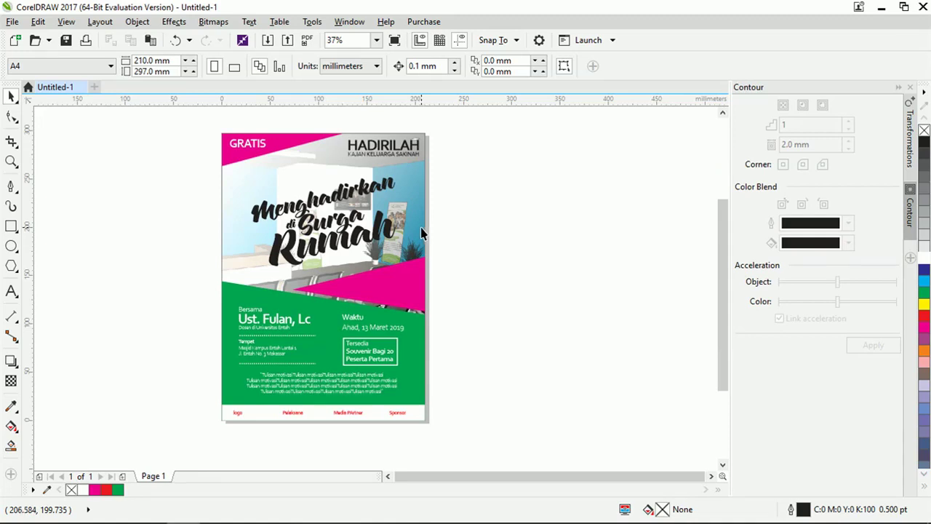
drag(391, 256, 393, 277)
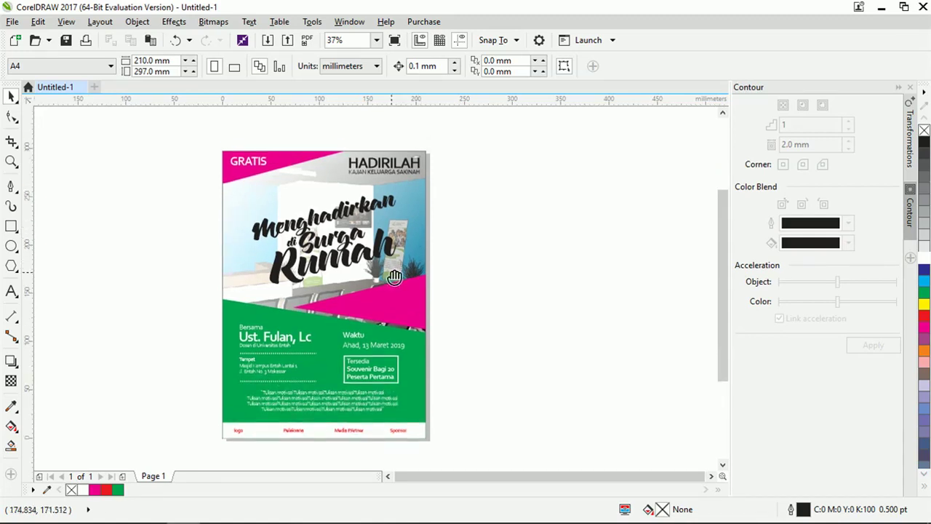